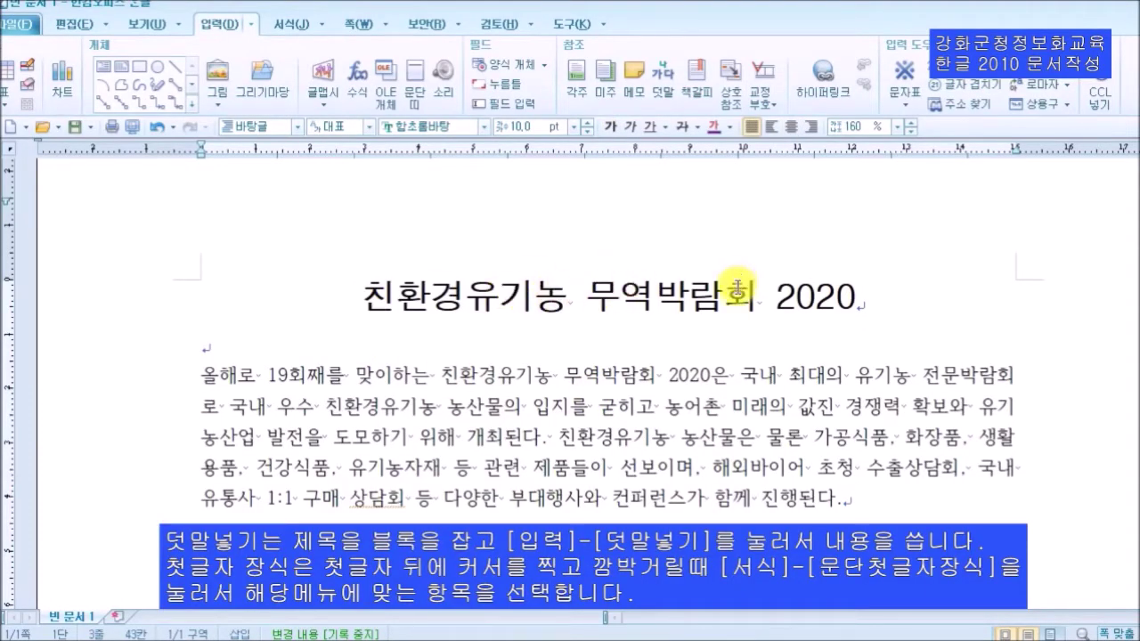
# Add the annotation text (덧말) "우리 같이 가치 소비" above the title 친환경유기농 무역박람회 2020
pyautogui.click(218, 378)
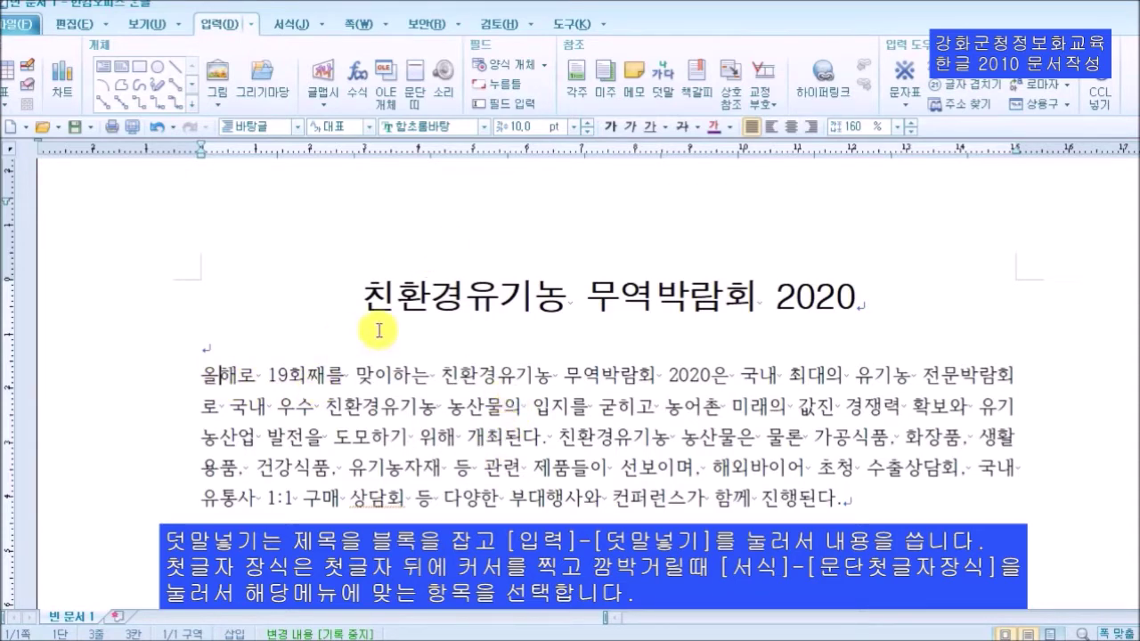
pyautogui.moveTo(358, 294); pyautogui.dragTo(896, 288)
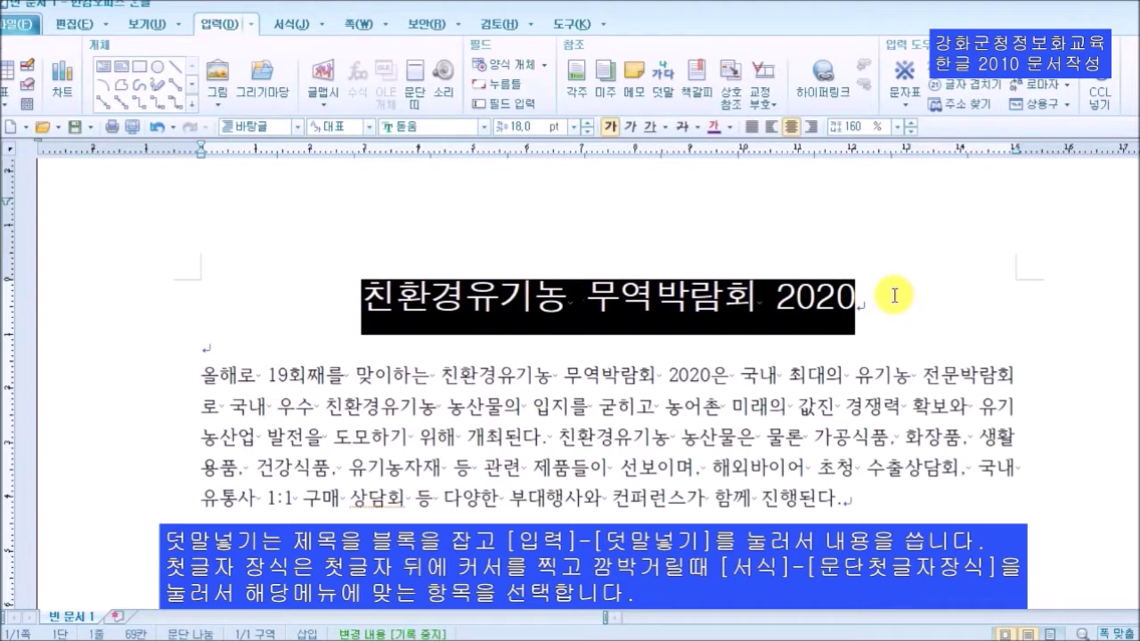
pyautogui.click(637, 307)
pyautogui.moveTo(360, 303); pyautogui.dragTo(855, 314)
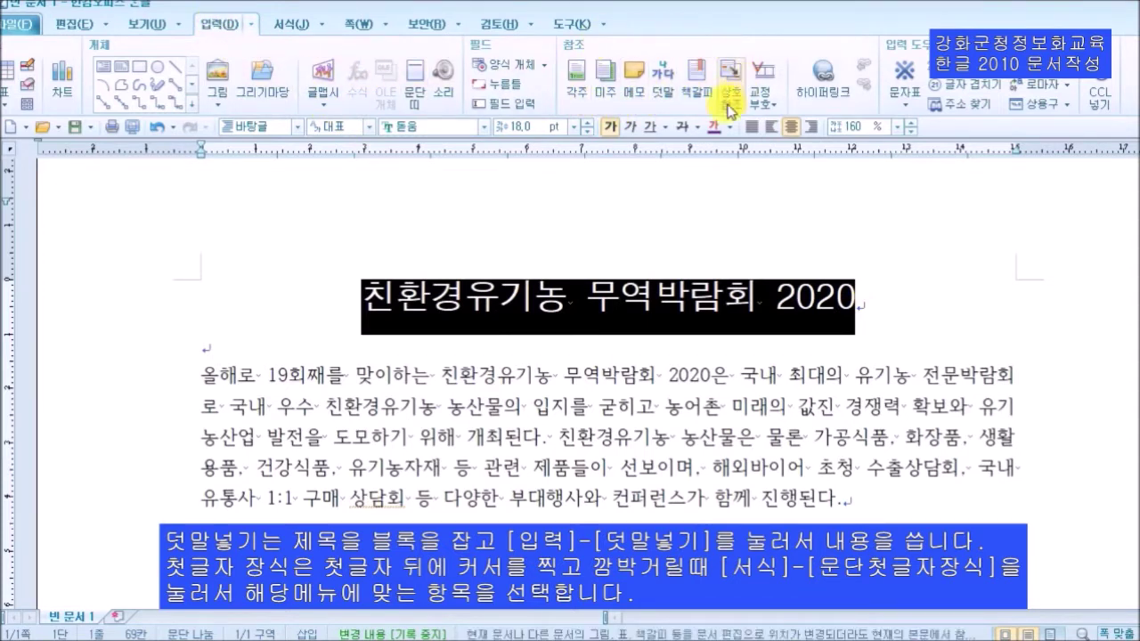
pyautogui.click(668, 90)
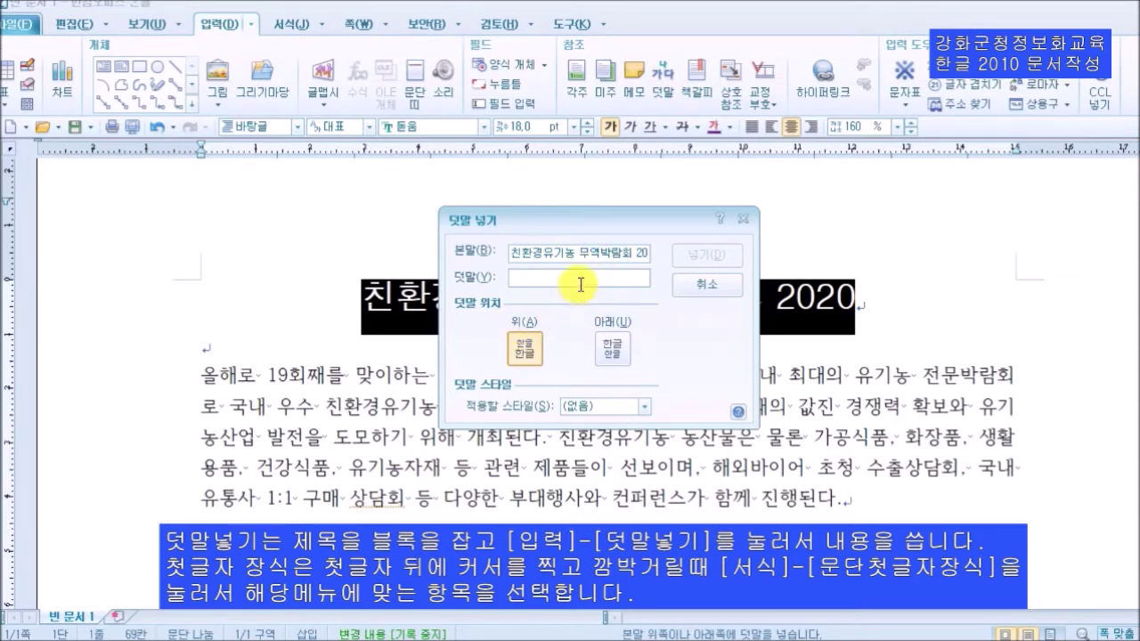
pyautogui.write('우리')
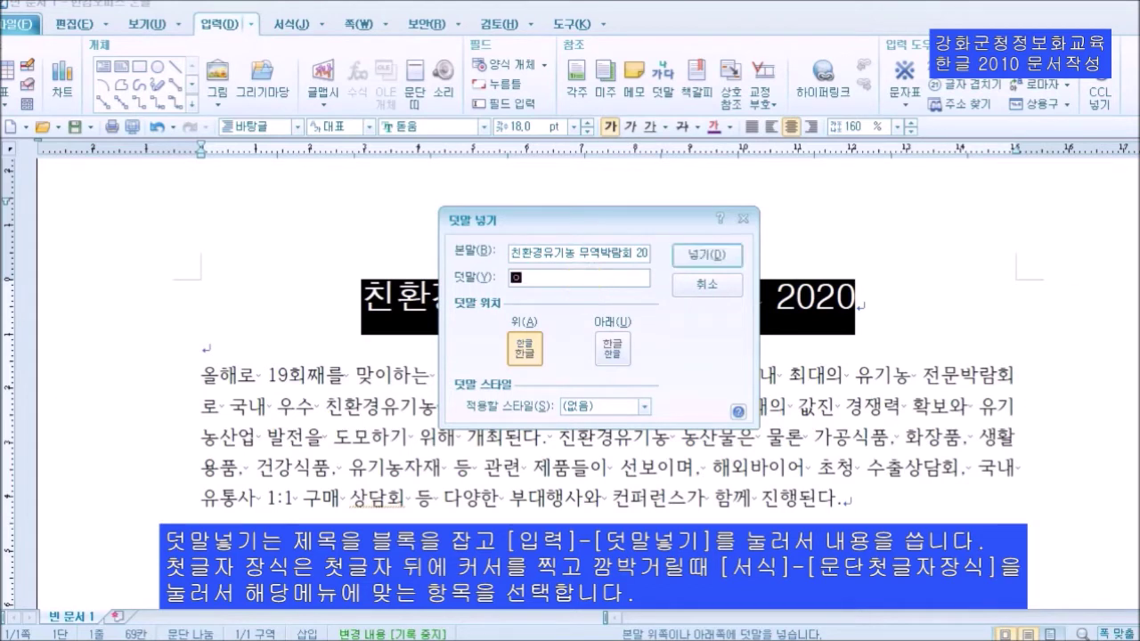
pyautogui.write(' 같이 가치')
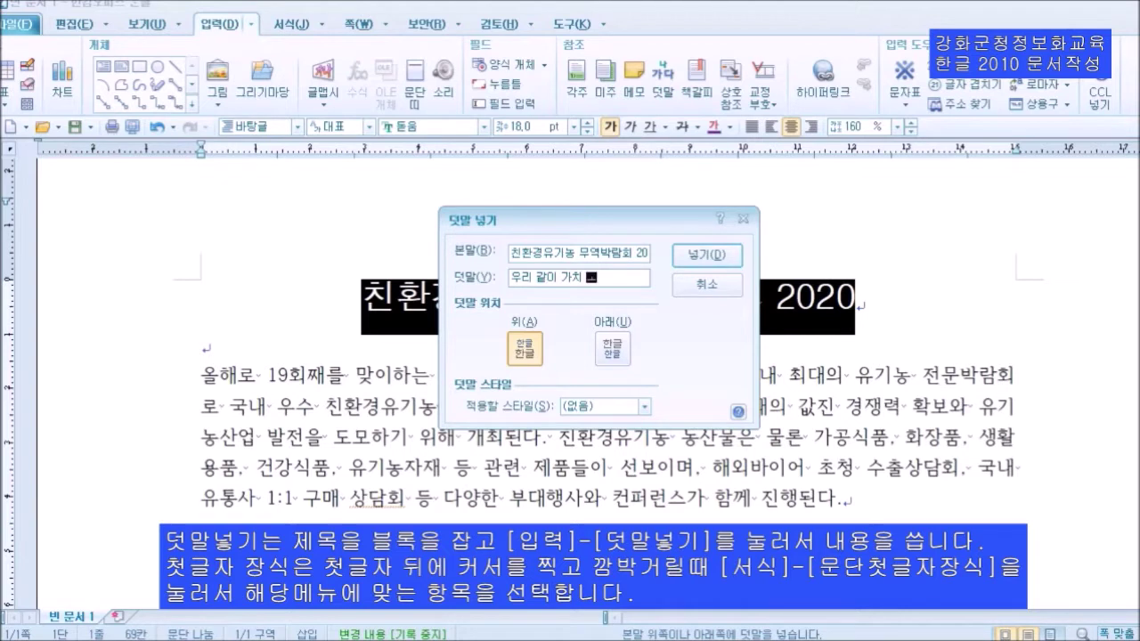
pyautogui.write(' 소비')
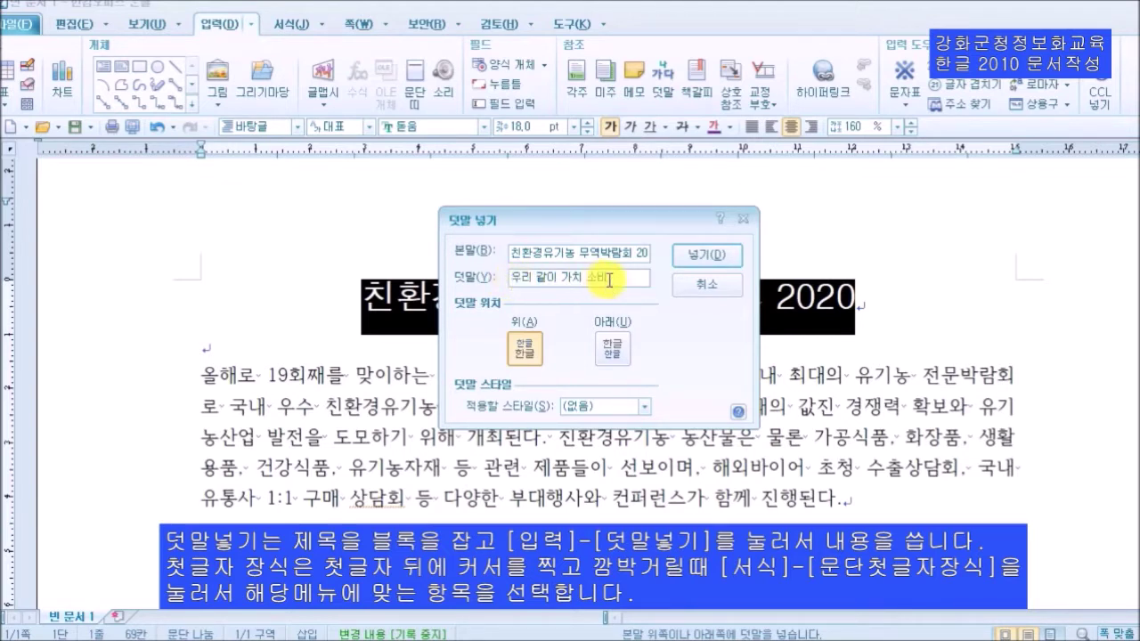
pyautogui.click(720, 260)
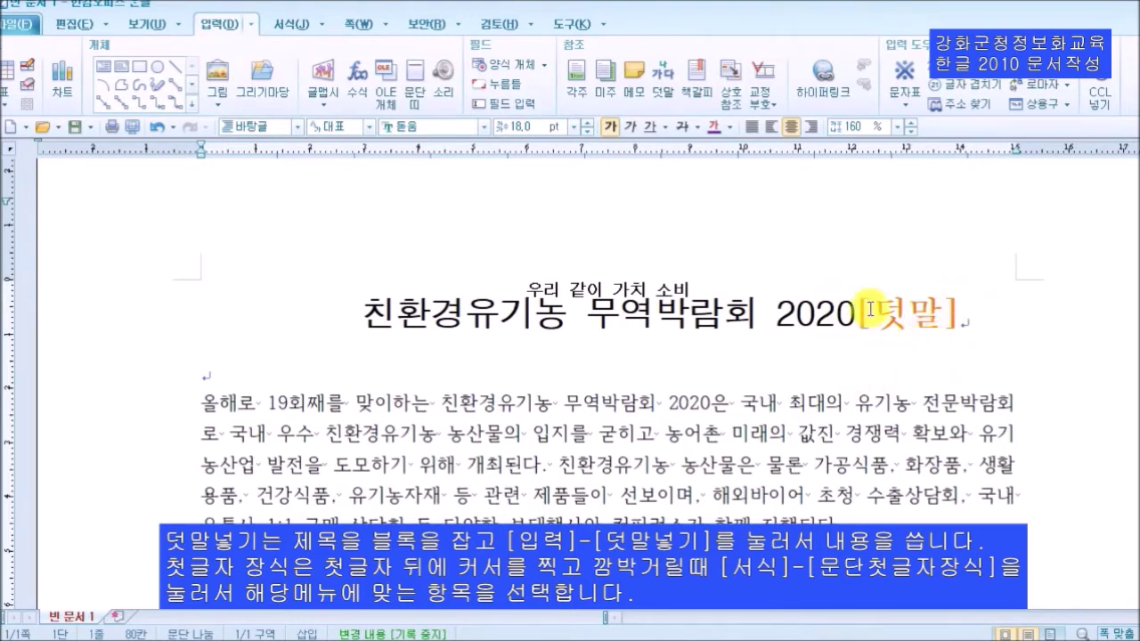
# Hide the layout control marks (조판 부호) in the document view
pyautogui.click(153, 32)
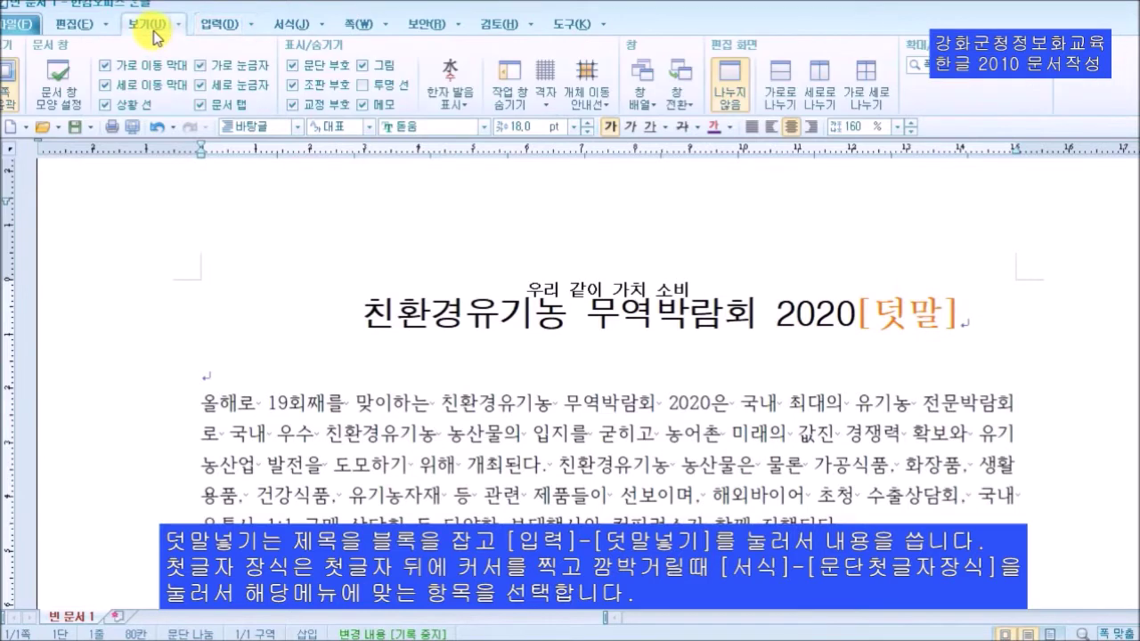
pyautogui.click(321, 89)
pyautogui.click(321, 89)
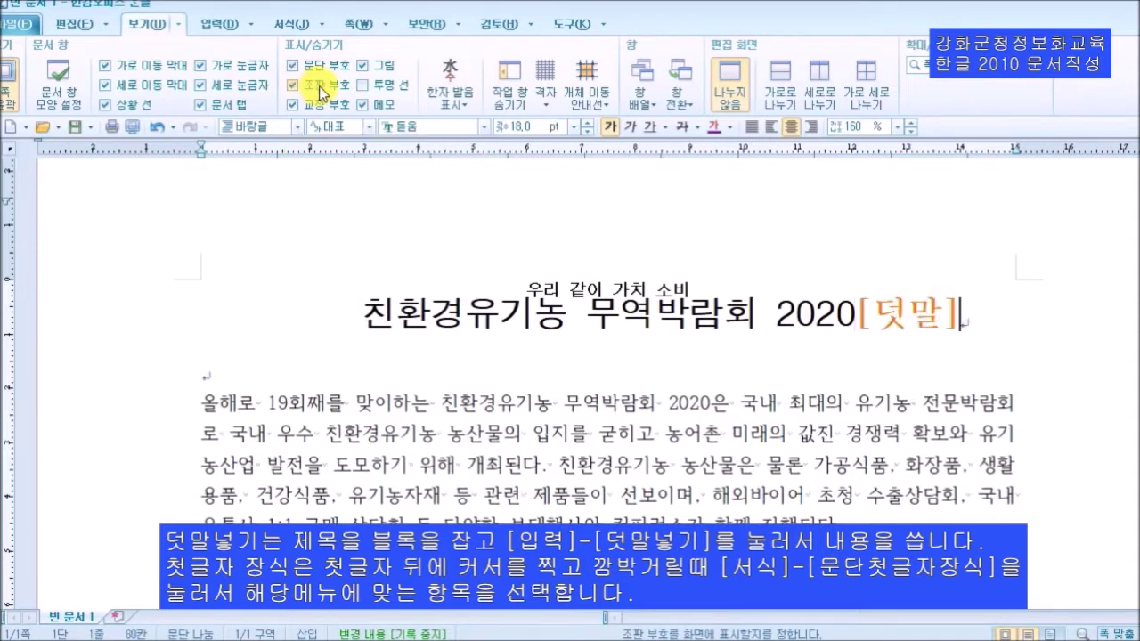
pyautogui.click(321, 89)
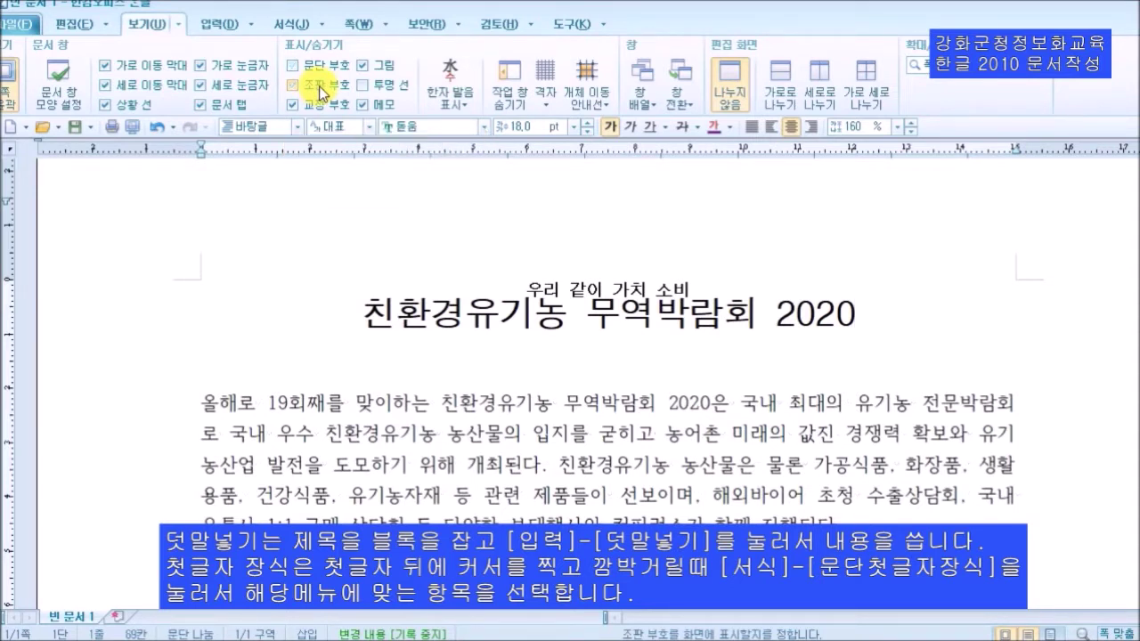
pyautogui.click(224, 24)
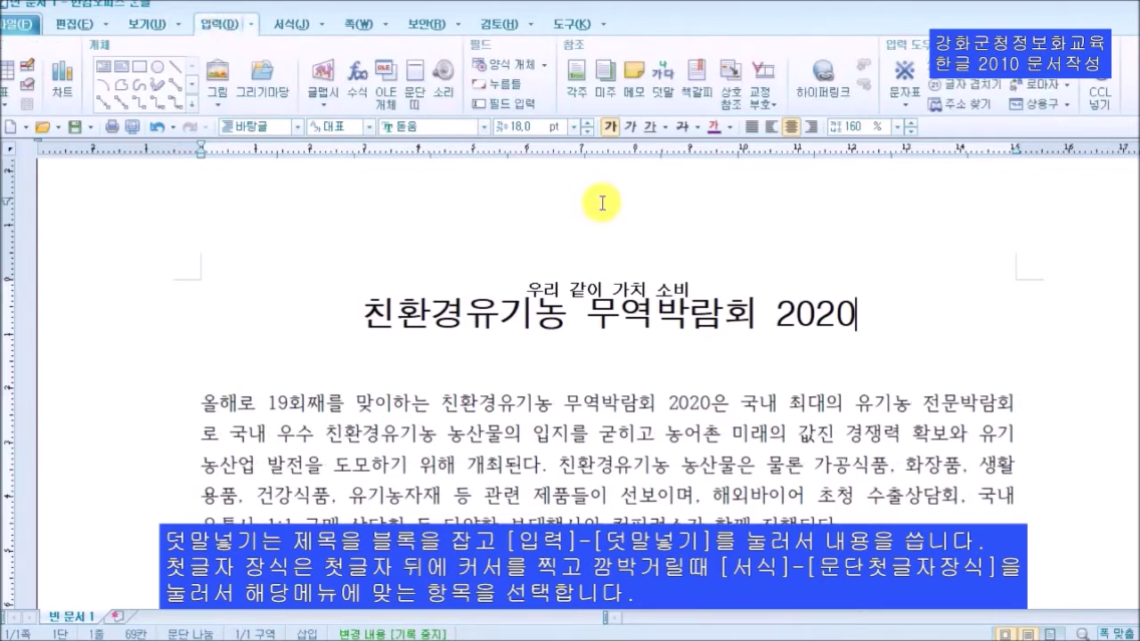
pyautogui.doubleClick(614, 285)
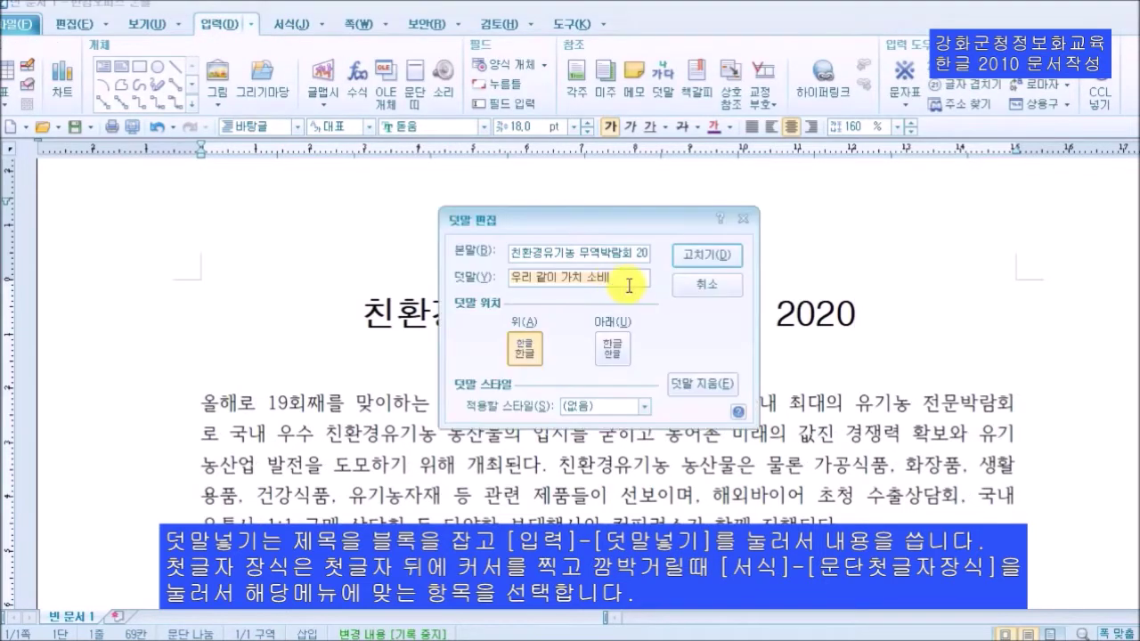
pyautogui.click(706, 285)
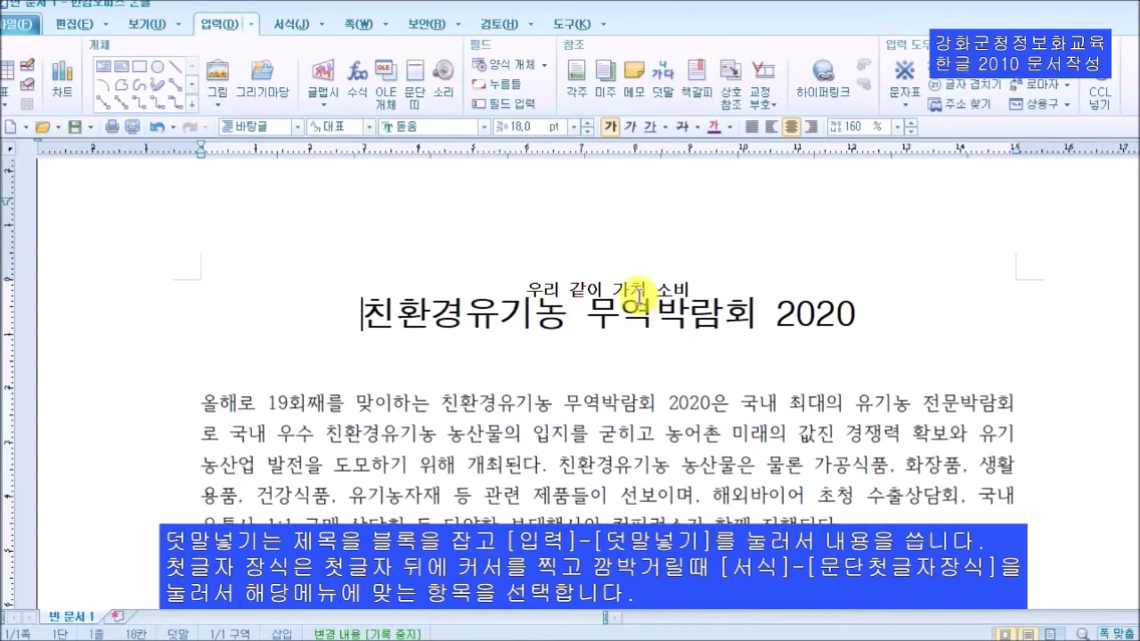
# Change the title annotation's position to below (아래) the title text
pyautogui.doubleClick(595, 287)
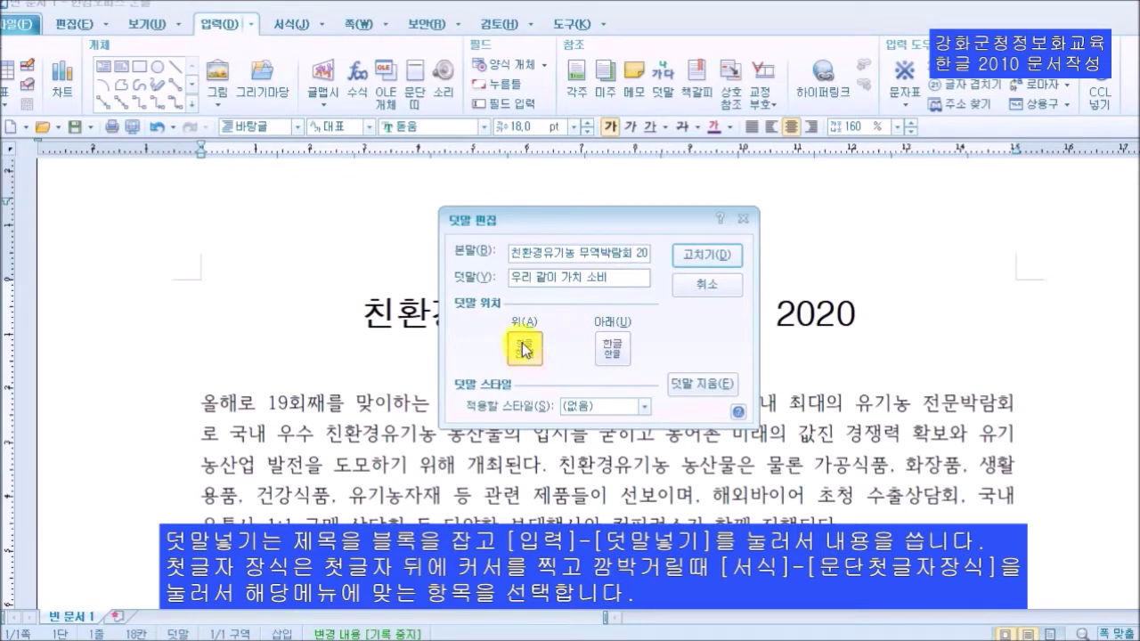
pyautogui.click(621, 360)
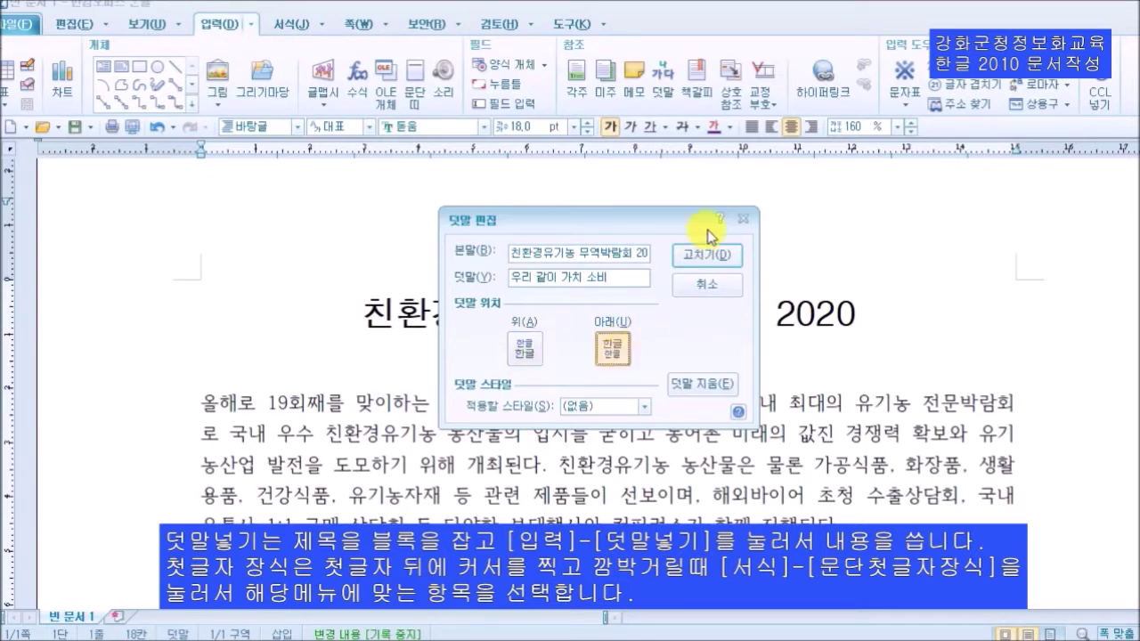
pyautogui.click(717, 256)
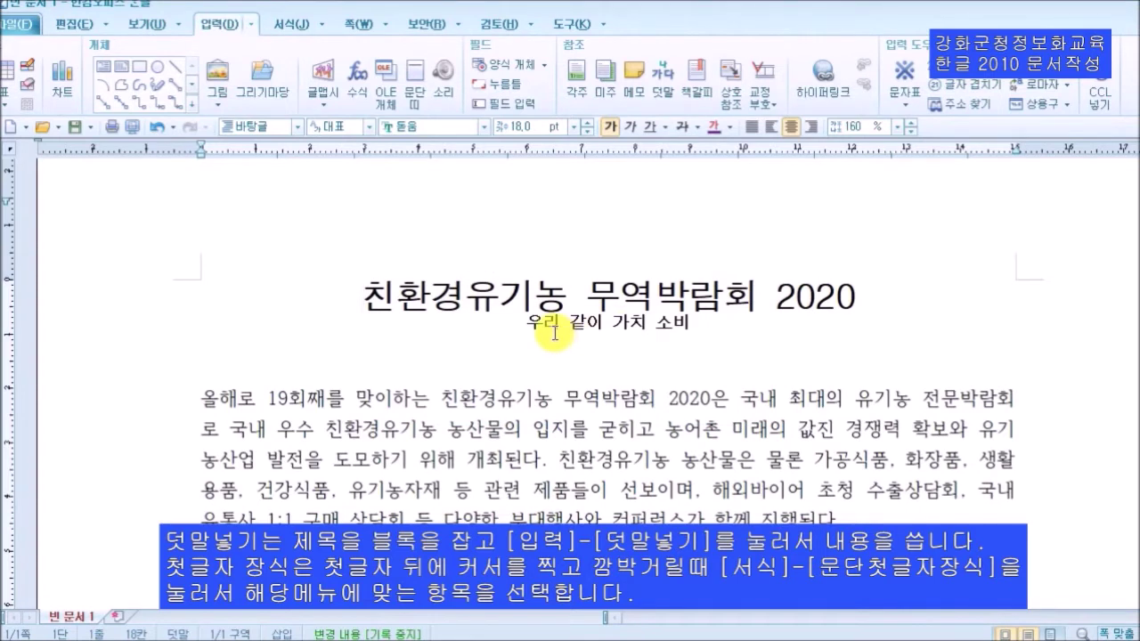
# Set the title annotation's position back to above (위) the title text
pyautogui.doubleClick(679, 303)
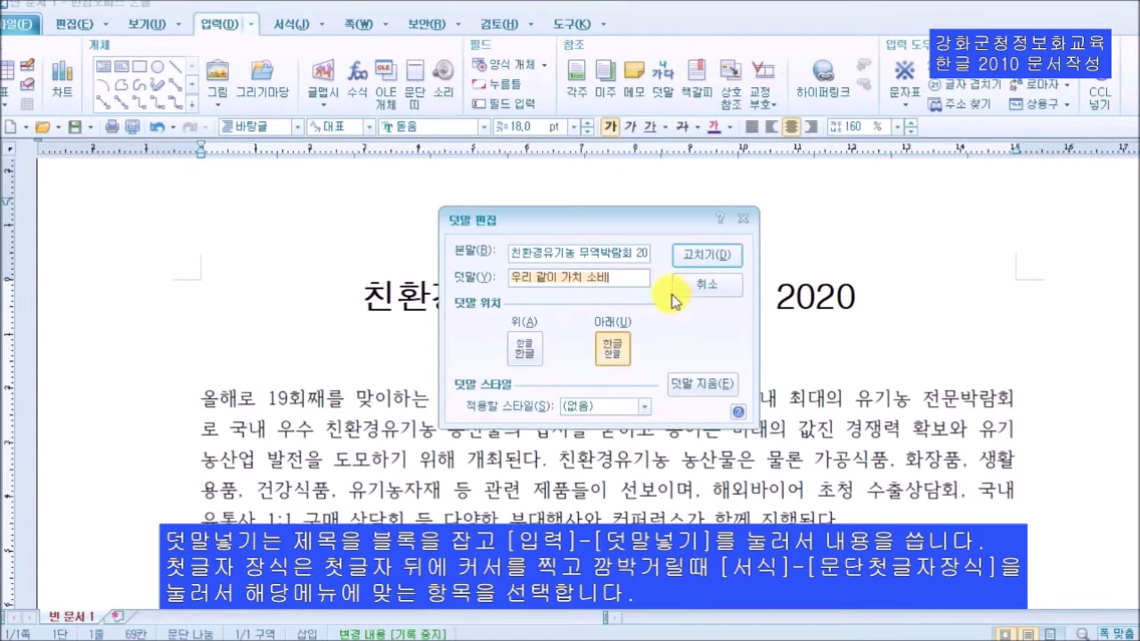
pyautogui.click(533, 355)
pyautogui.click(708, 256)
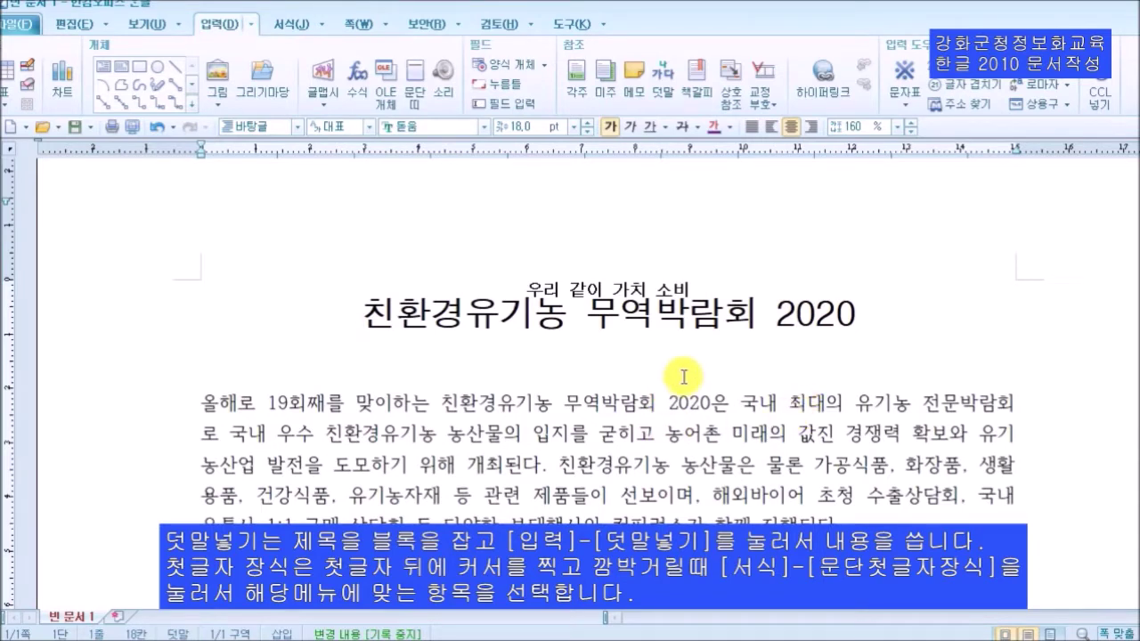
# Apply a two-line drop cap (문단 첫 글자 장식) to the first letter "올" of the opening body paragraph
pyautogui.scroll(-3, 725, 452)
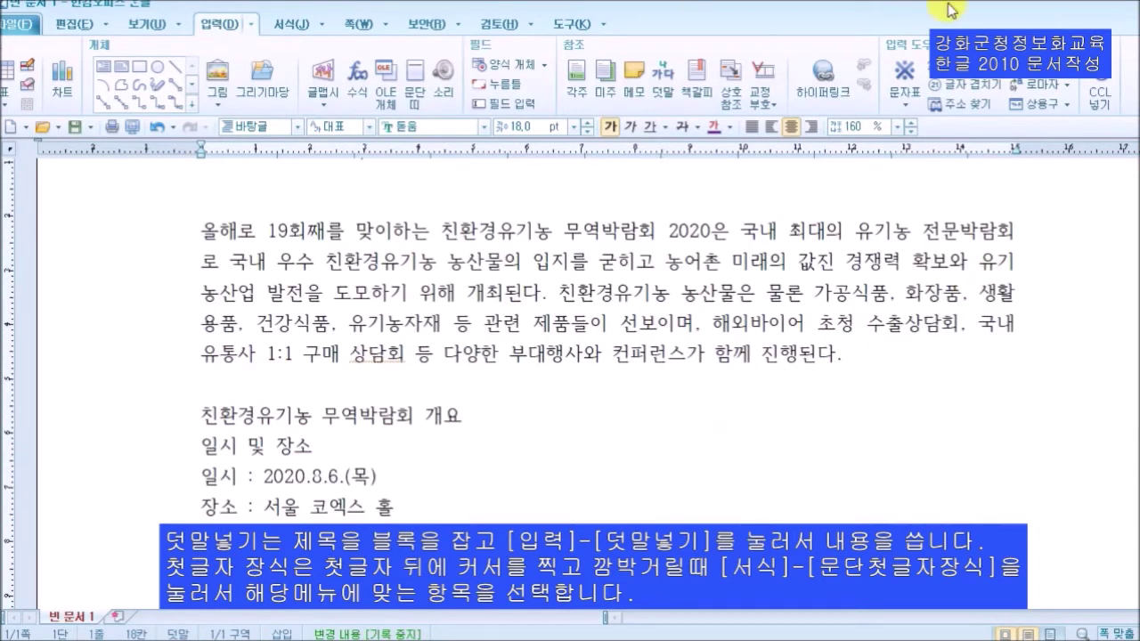
pyautogui.scroll(3, 224, 255)
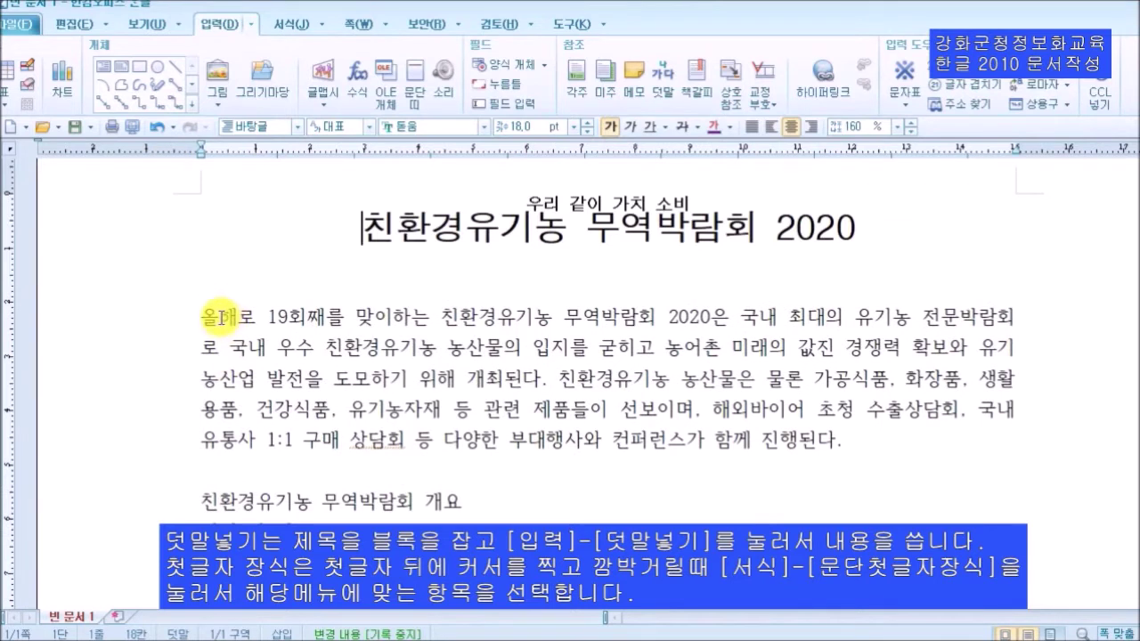
pyautogui.moveTo(201, 318); pyautogui.dragTo(229, 329)
pyautogui.click(212, 323)
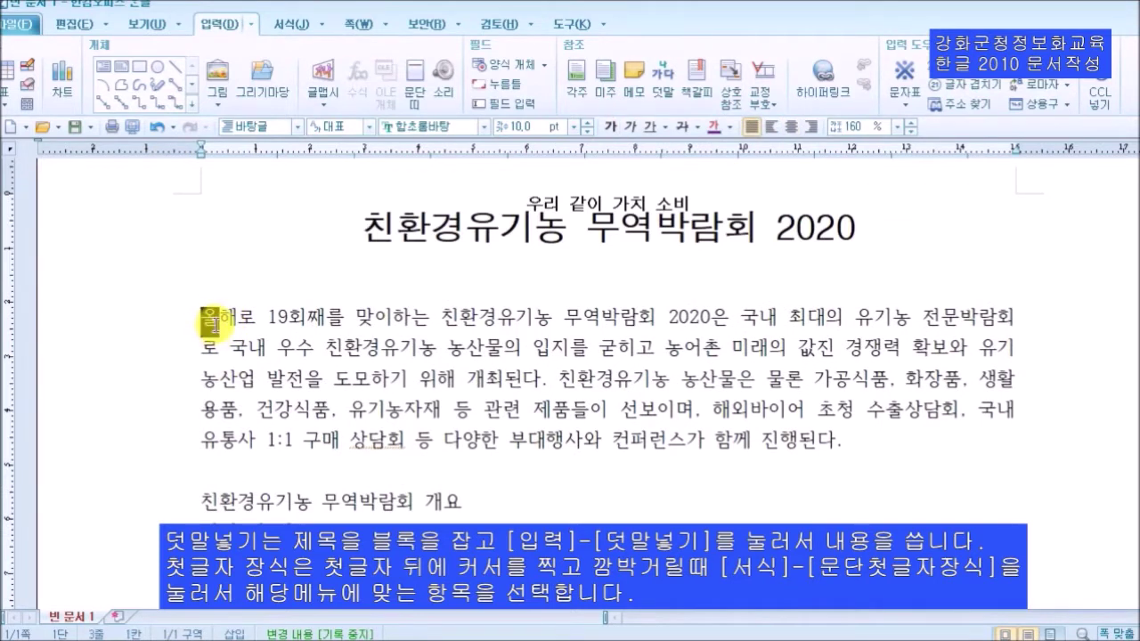
pyautogui.click(217, 322)
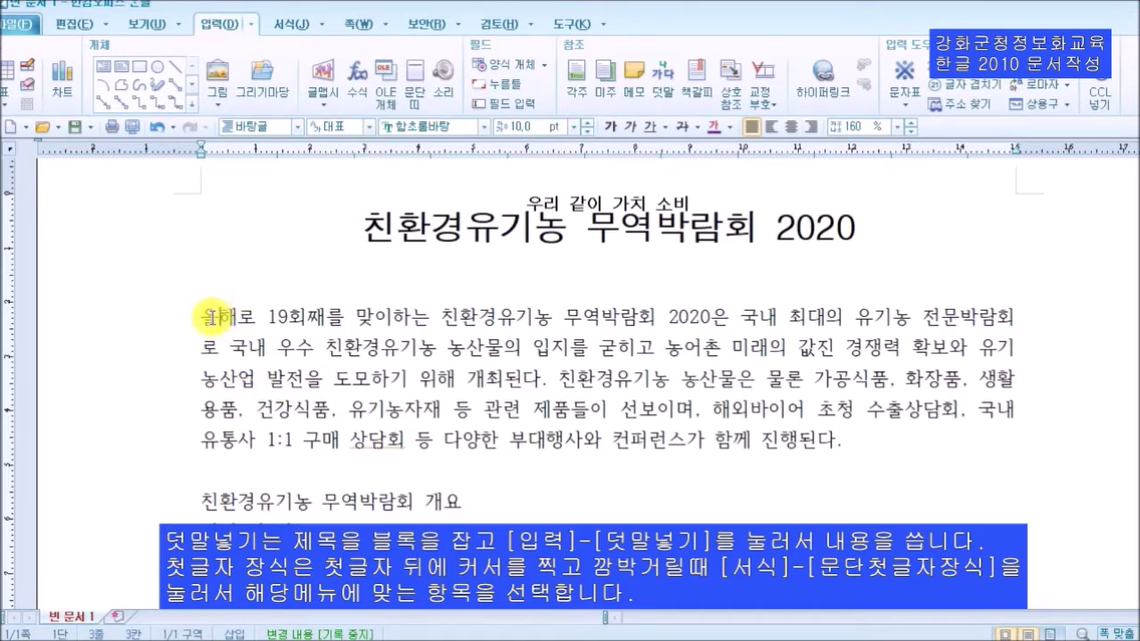
pyautogui.click(288, 27)
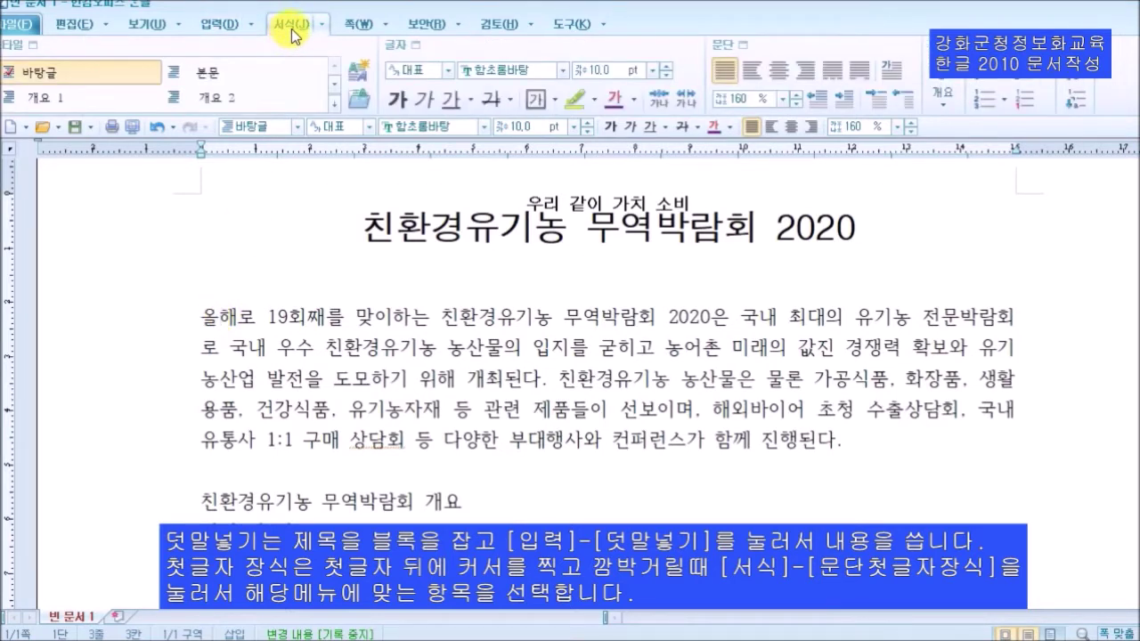
pyautogui.click(894, 75)
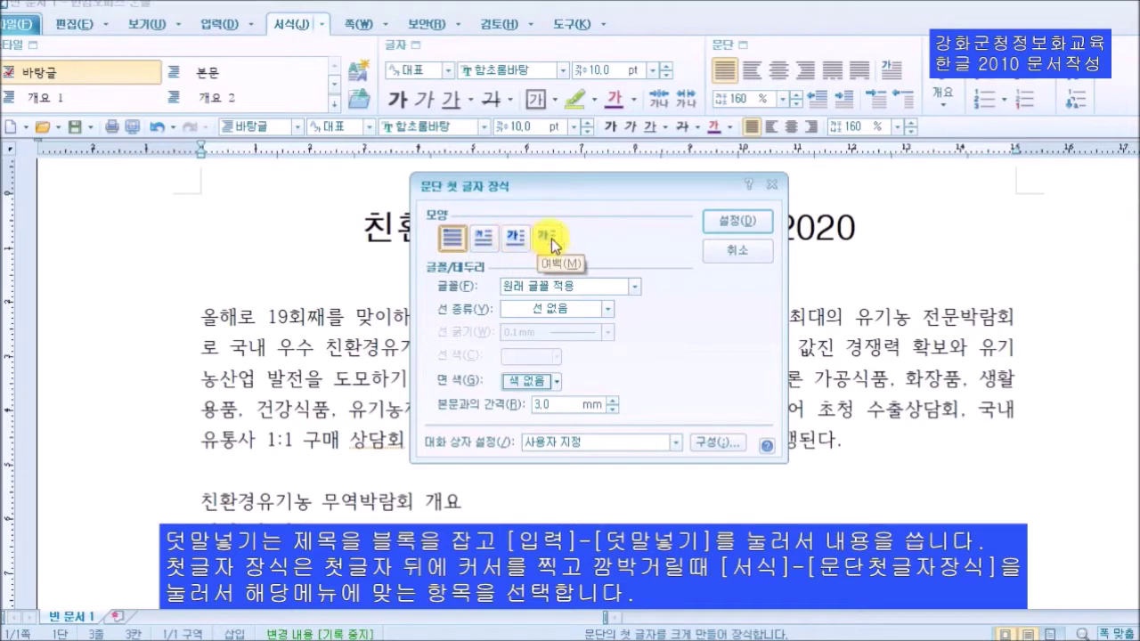
pyautogui.click(485, 239)
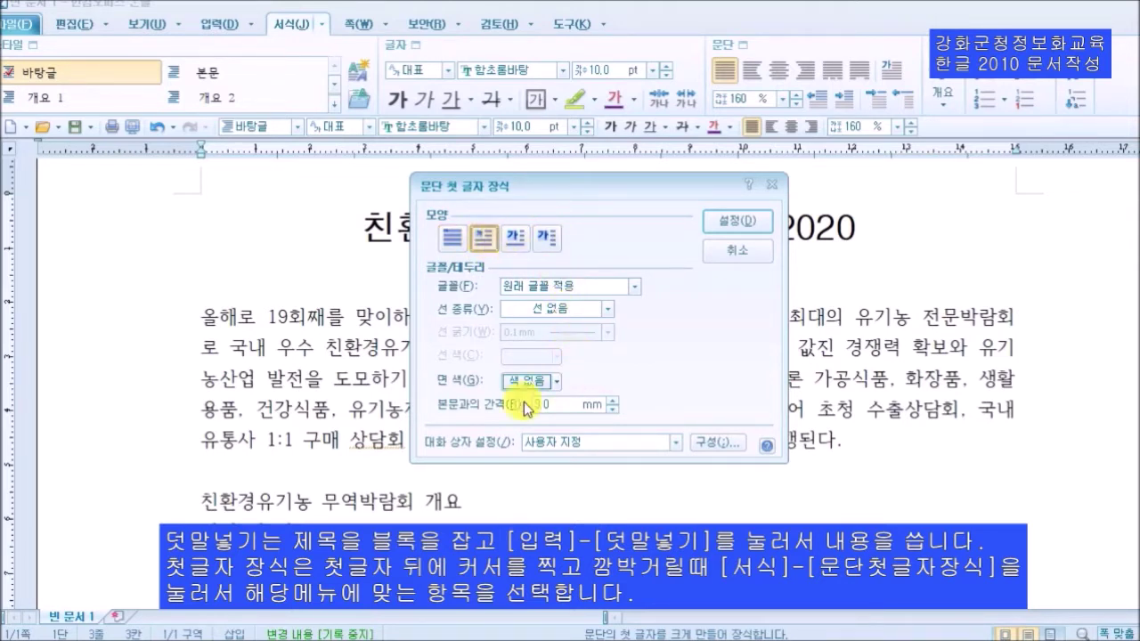
pyautogui.click(738, 228)
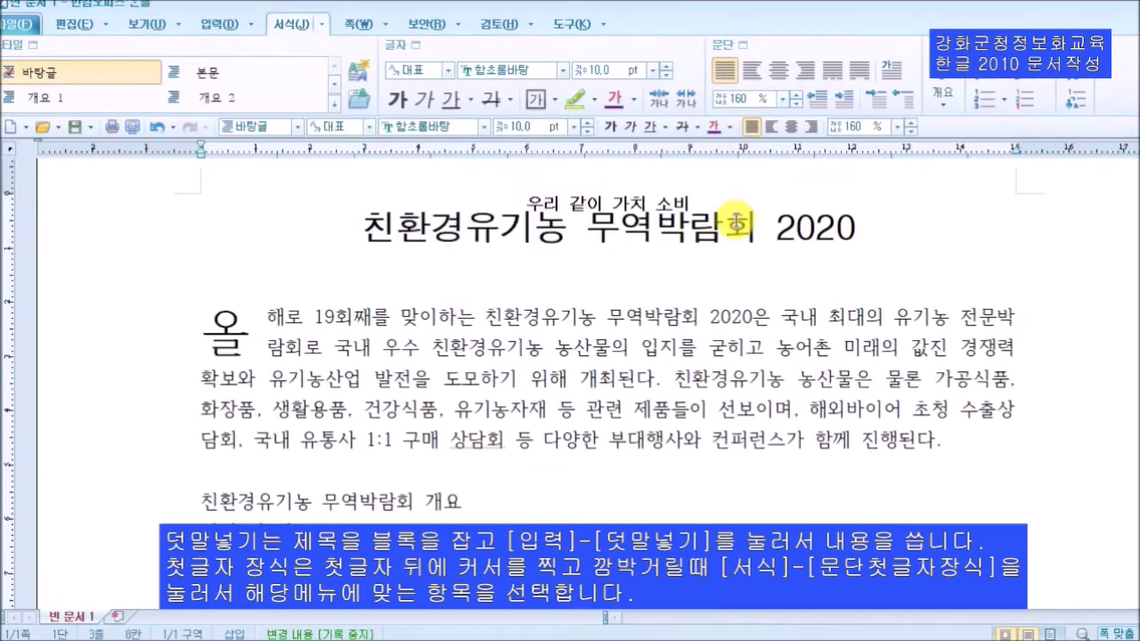
pyautogui.click(359, 402)
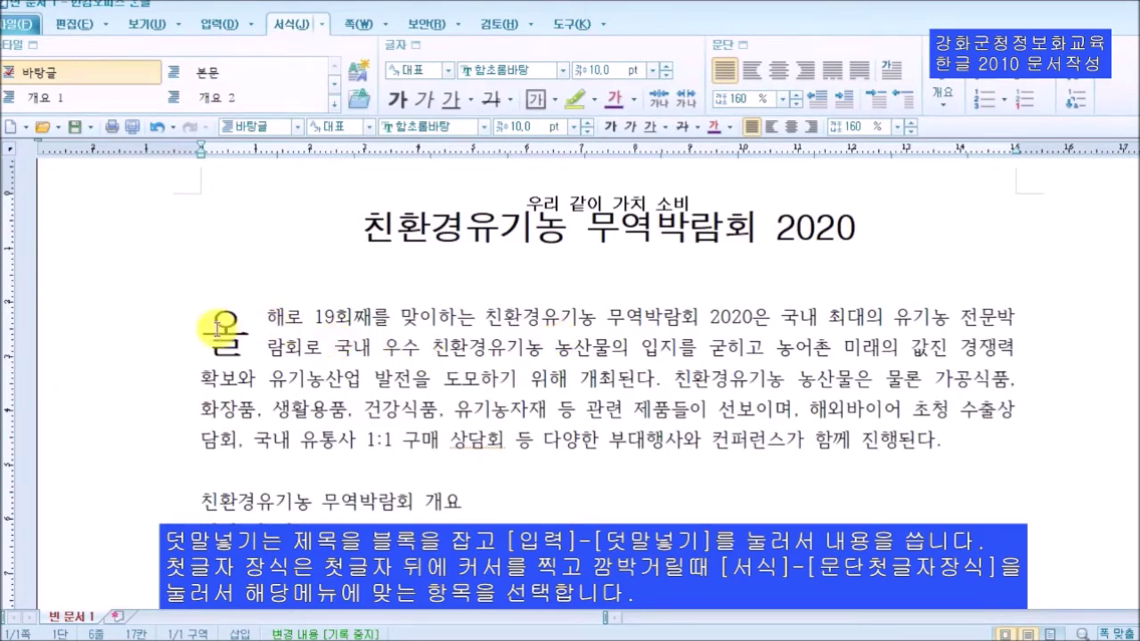
pyautogui.moveTo(267, 316); pyautogui.dragTo(383, 349)
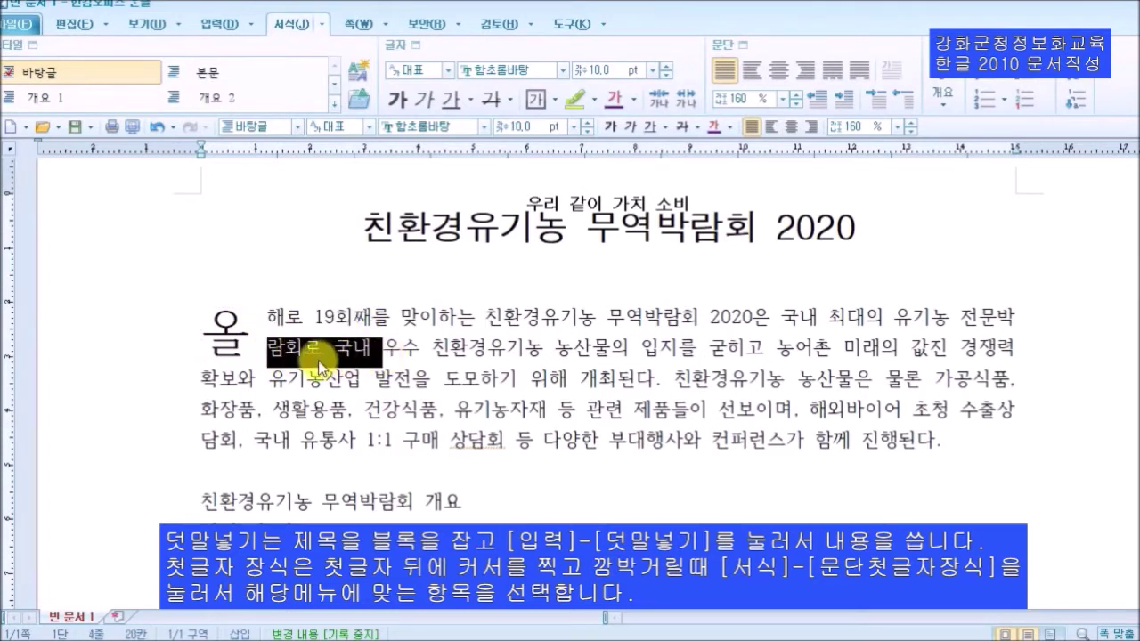
pyautogui.click(291, 347)
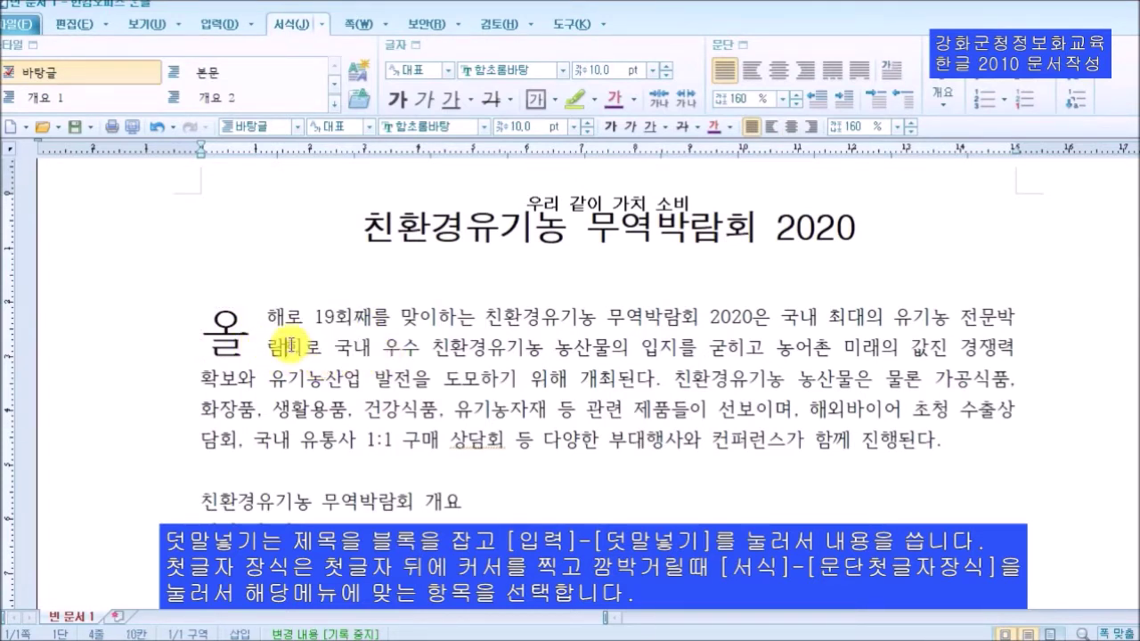
pyautogui.click(241, 335)
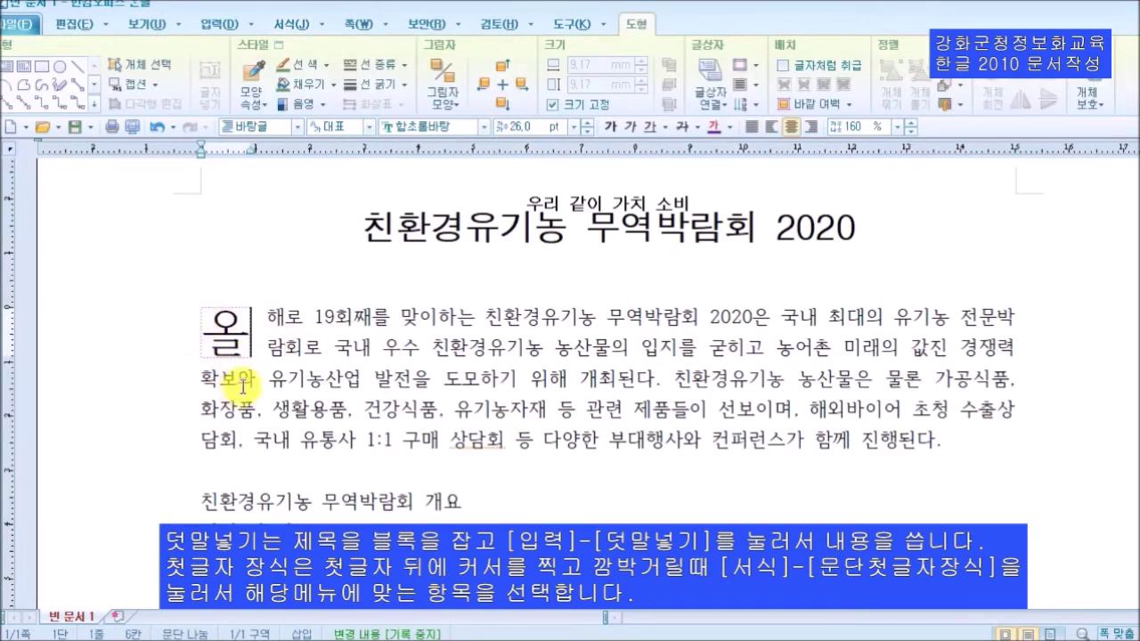
pyautogui.click(321, 367)
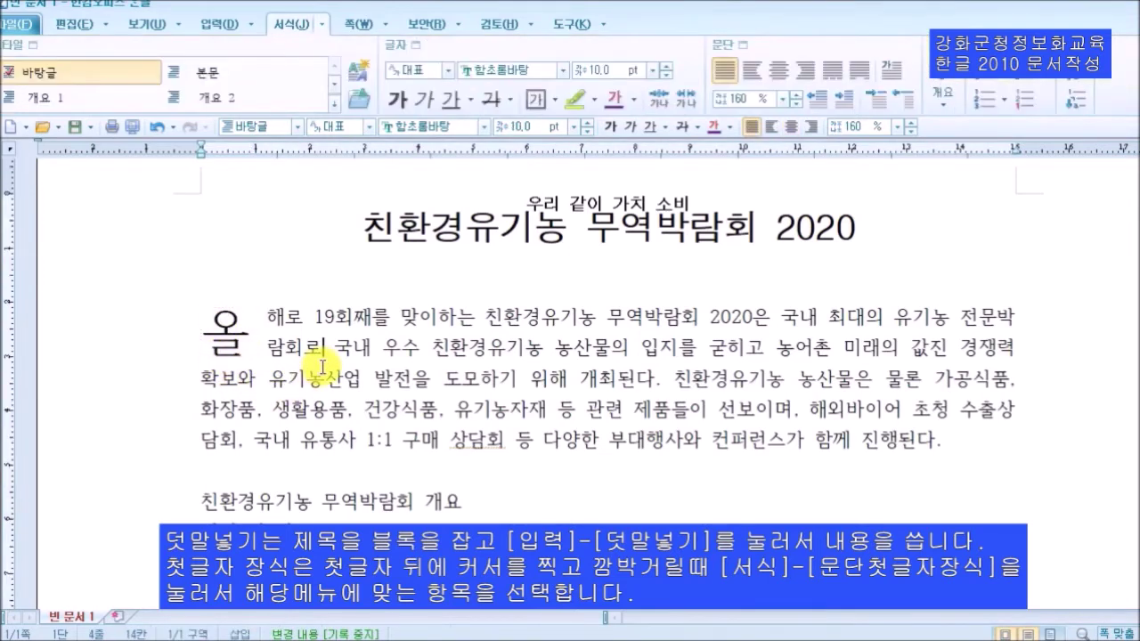
# Remove the drop cap from the letter "올" so the opening body paragraph returns to plain text
pyautogui.click(240, 335)
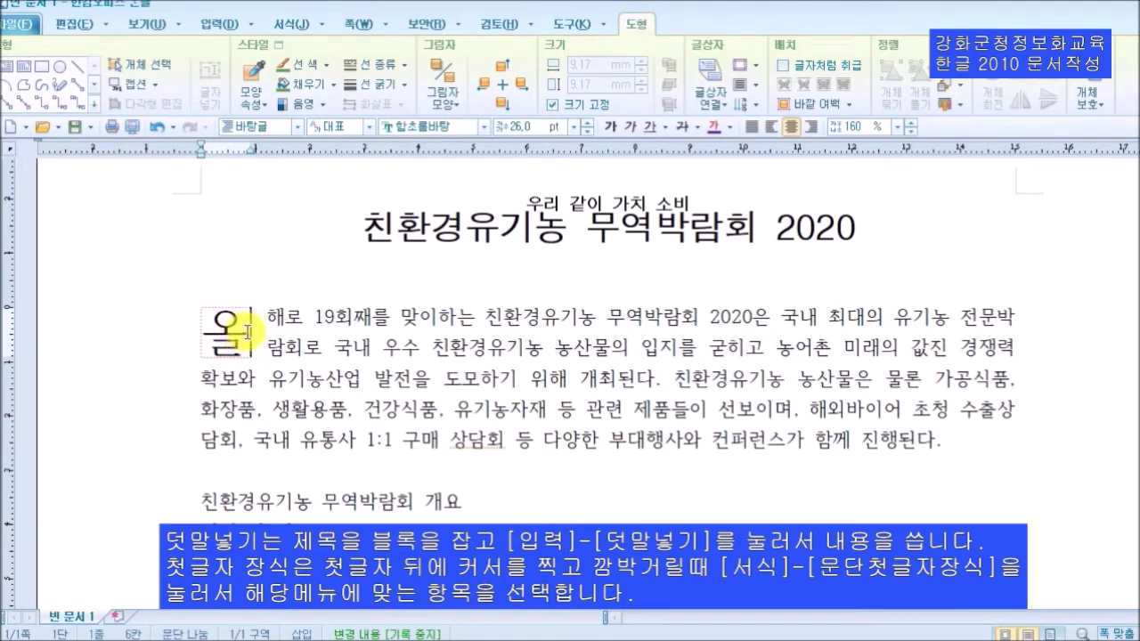
pyautogui.click(301, 26)
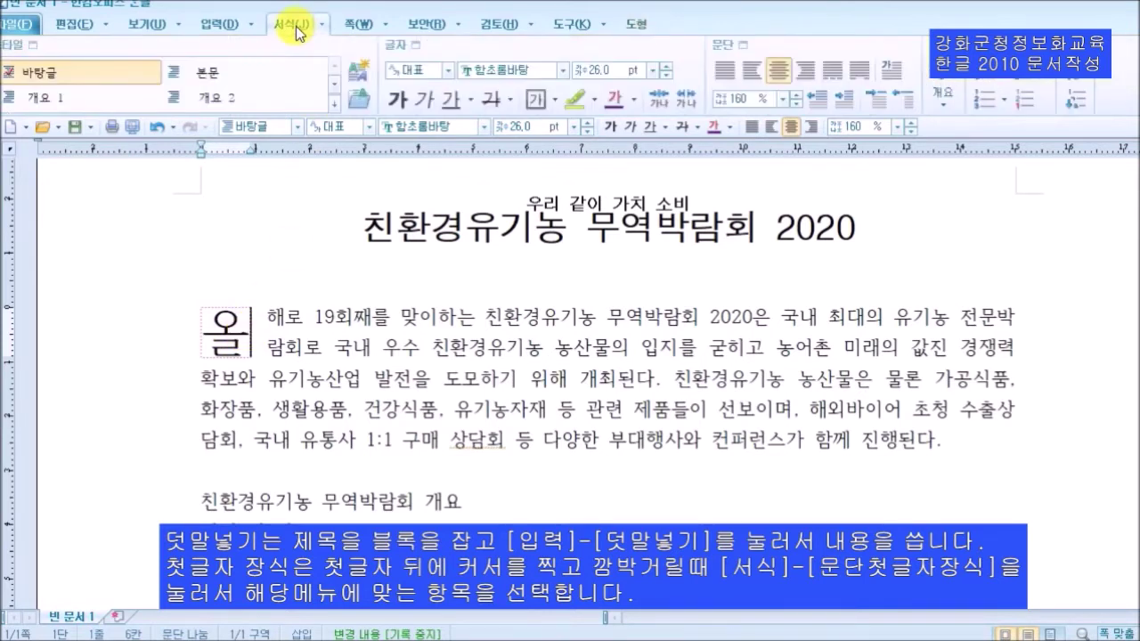
pyautogui.click(893, 73)
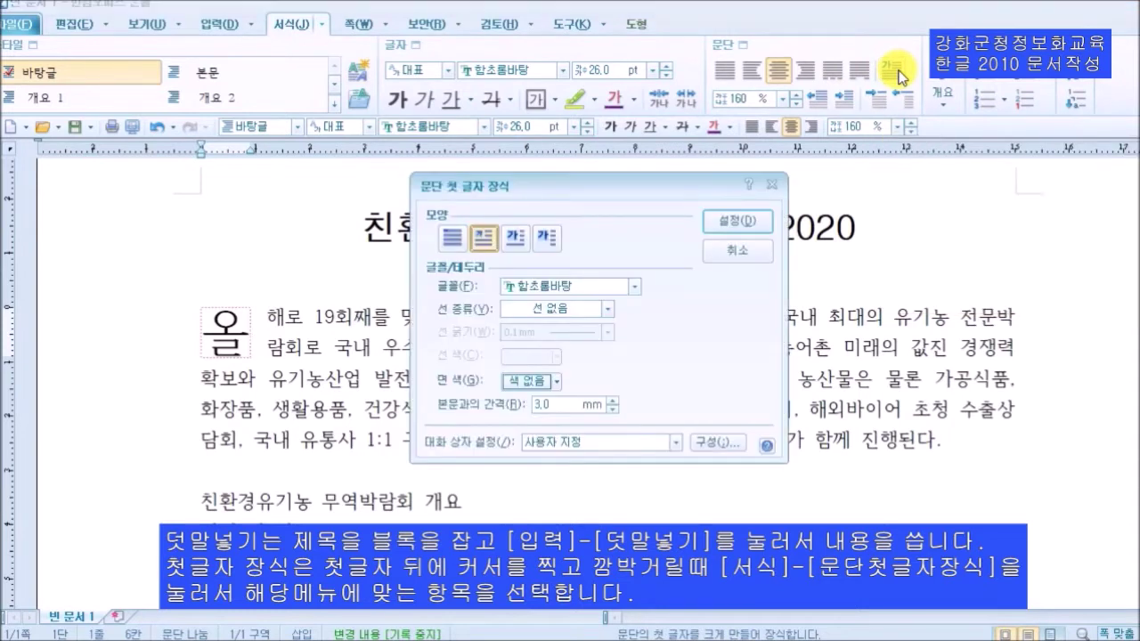
pyautogui.click(455, 237)
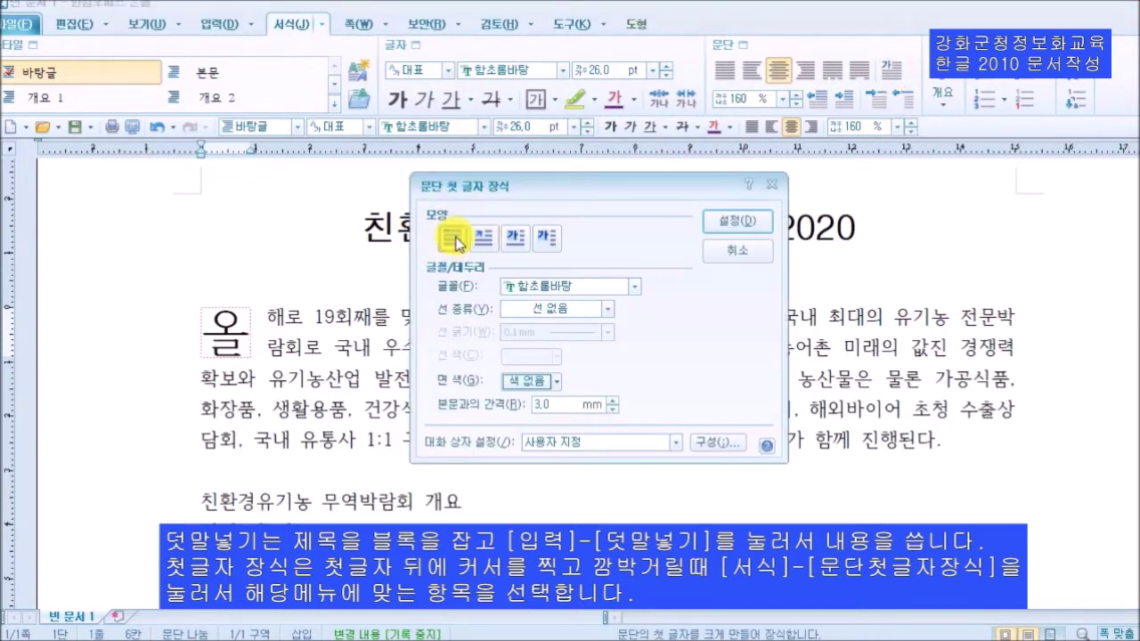
pyautogui.click(735, 227)
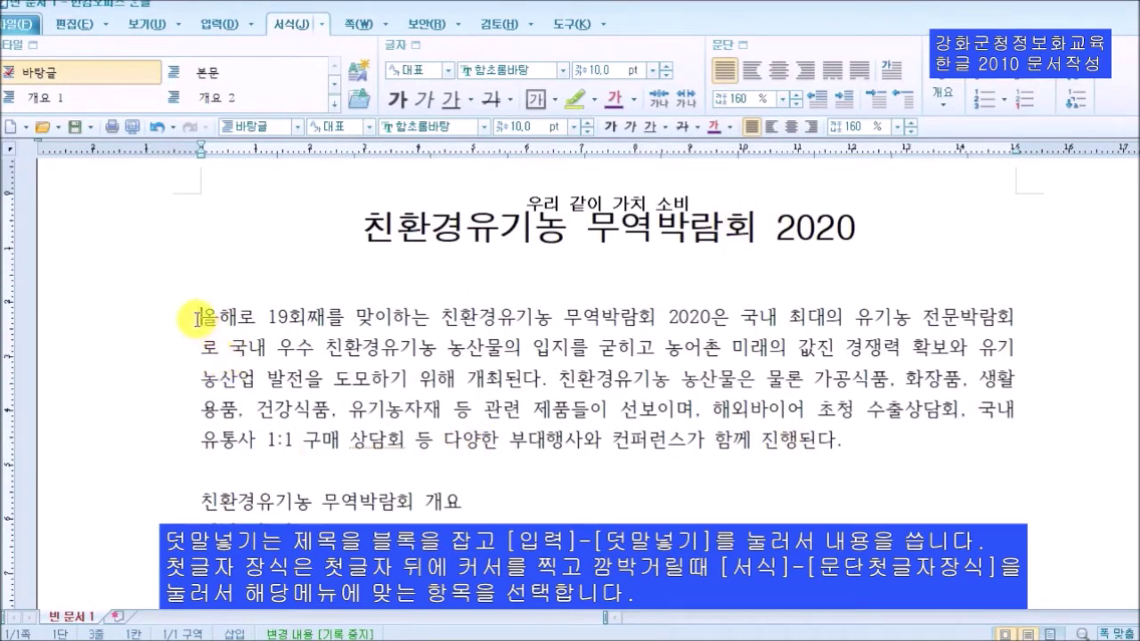
# Copy the entire opening body paragraph, from "올해로" through "진행된다."
pyautogui.moveTo(200, 311); pyautogui.dragTo(870, 477)
pyautogui.hotkey('ctrl', 'c')
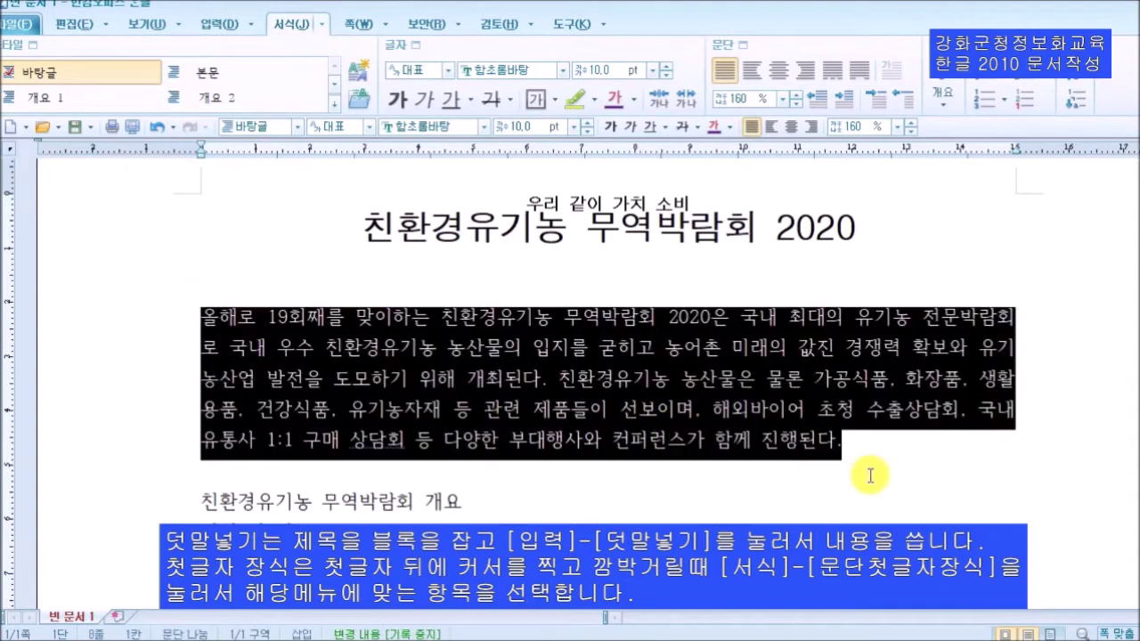
pyautogui.rightClick(776, 434)
pyautogui.click(843, 163)
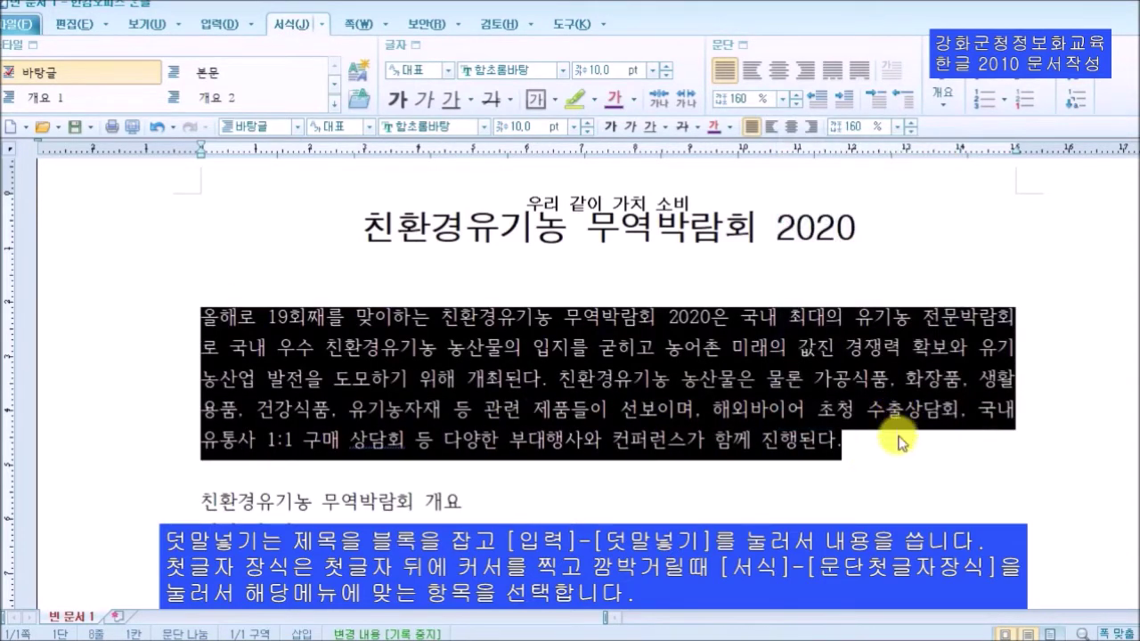
# Paste three copies of the opening paragraph beneath it, separated by blank lines
pyautogui.click(969, 460)
pyautogui.press('Return')
pyautogui.press('Return')
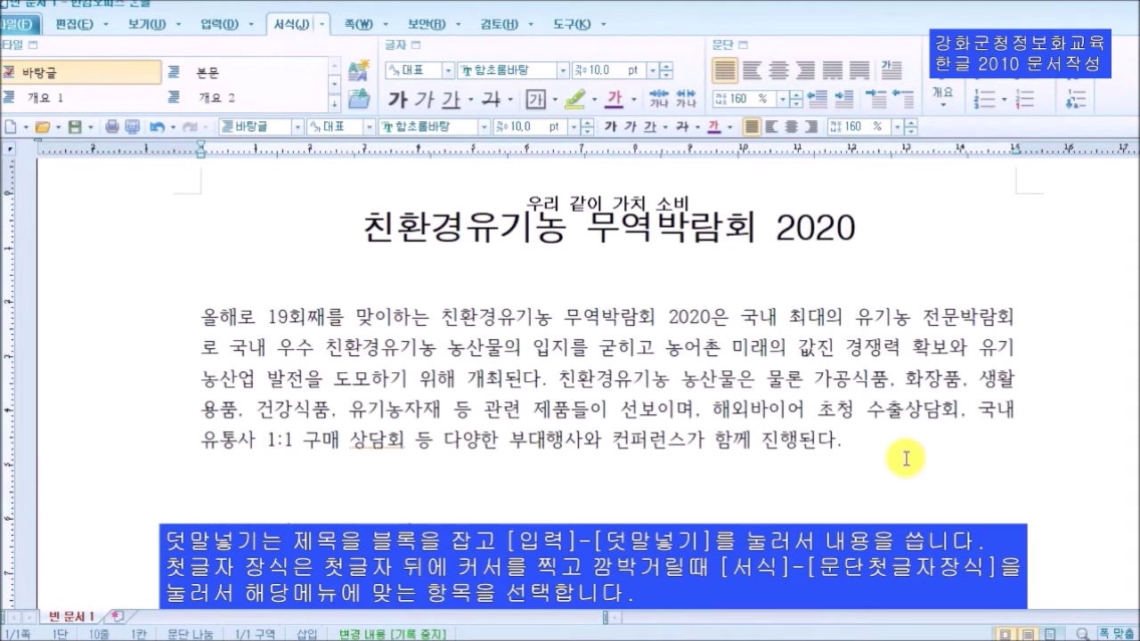
pyautogui.write('올해로 19회째를 맞이하는 친환경유기농 무역박람회 2020은 국내 최대의 유기농 전문박람회로 국내 우수 친환경유기농 농산물의 입지를 굳히고 농어촌 미래의 값진 경쟁력 확보와 유기농산업 발전을 도모하기 위해 개최된다. 친환경유기농 농산물은 물론 가공식품, 화장품, 생활용품, 건강식품, 유기농자재 등 관련 제품들이 선보이며, 해외바이어 초청 수출상담회, 국내 유통사 1:1 구매 상담회 등 다양한 부대행사와 컨퍼런스가 함께 진행된다.')
pyautogui.press('Return')
pyautogui.press('Return')
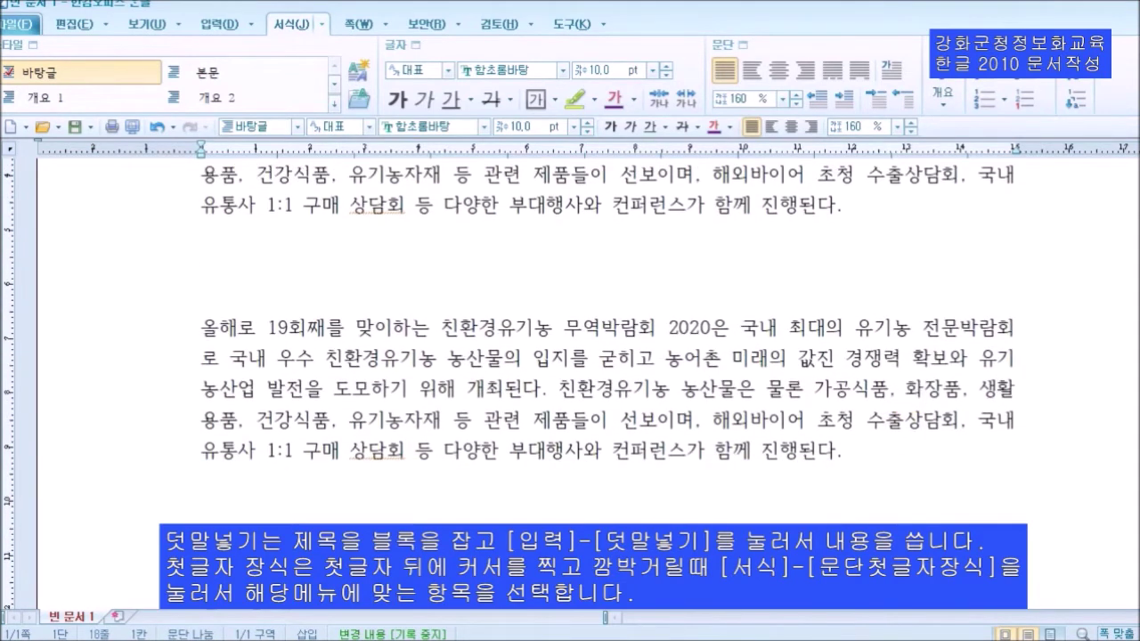
pyautogui.hotkey('ctrl', 'v')
pyautogui.press('Return')
pyautogui.press('Return')
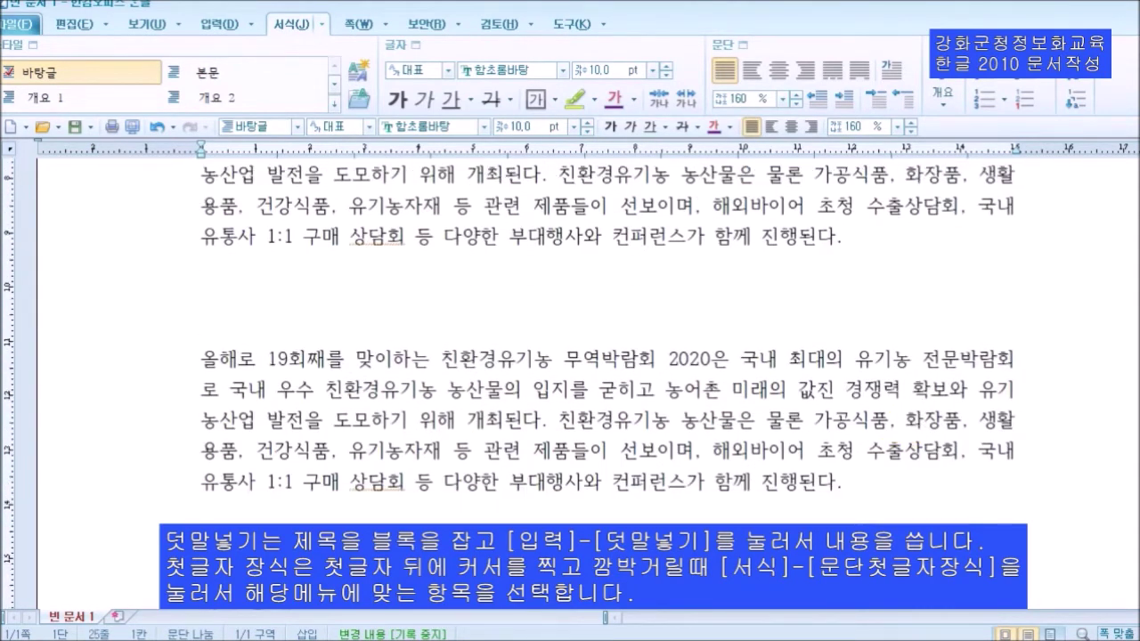
pyautogui.hotkey('ctrl', 'v')
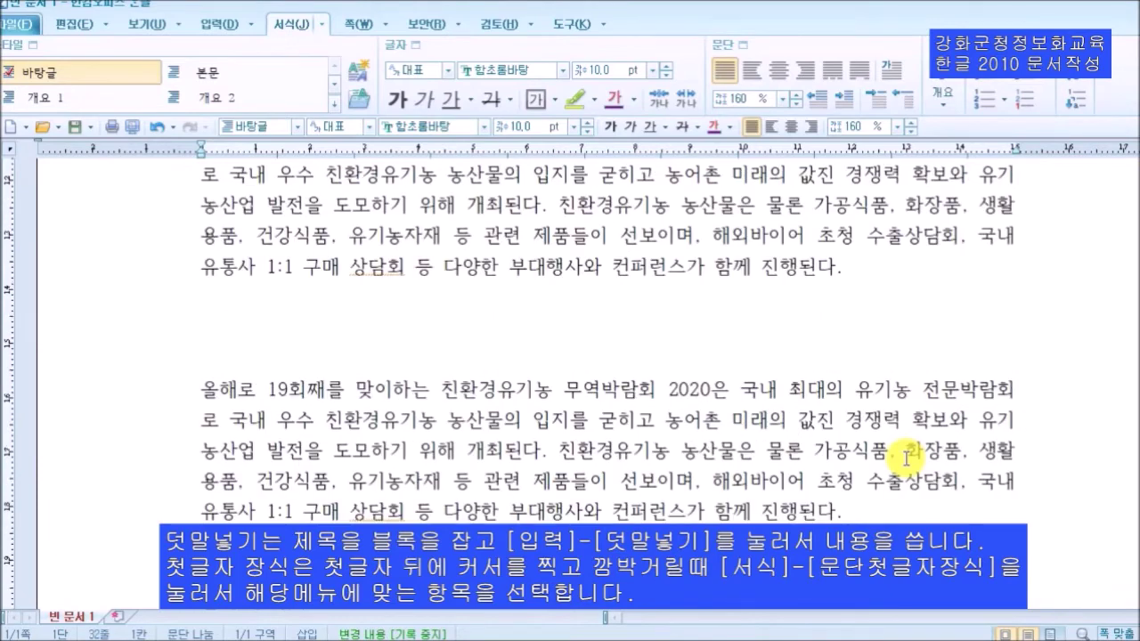
pyautogui.press('Return')
# Apply a two-line drop cap in the 궁서체 font with a yellow fill to the opening body paragraph
pyautogui.scroll(8, 905, 459)
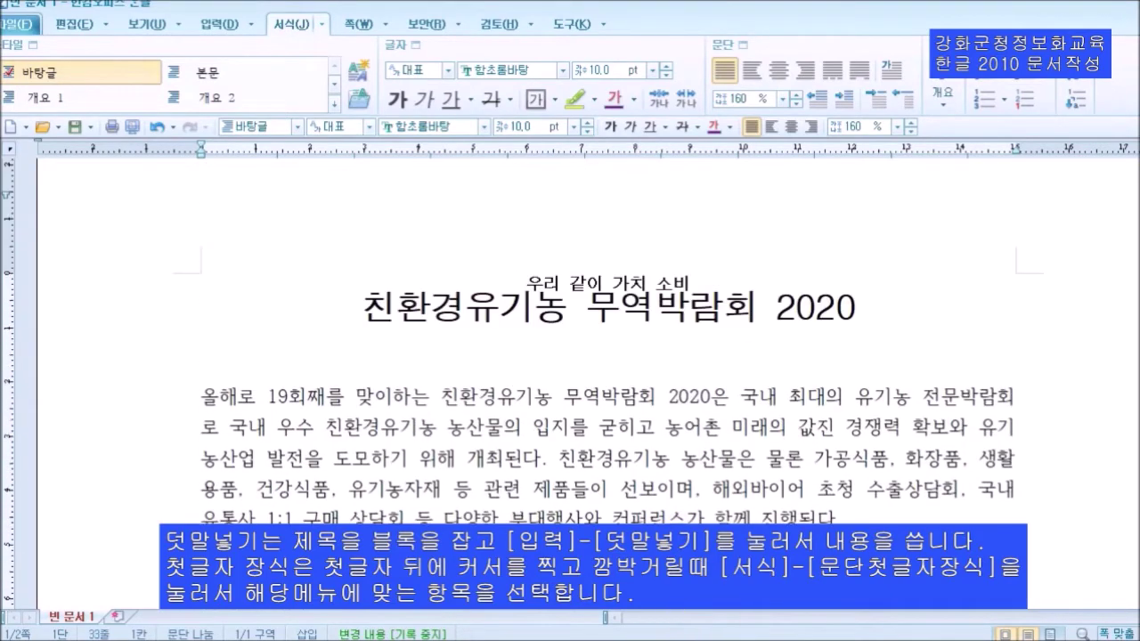
pyautogui.click(219, 397)
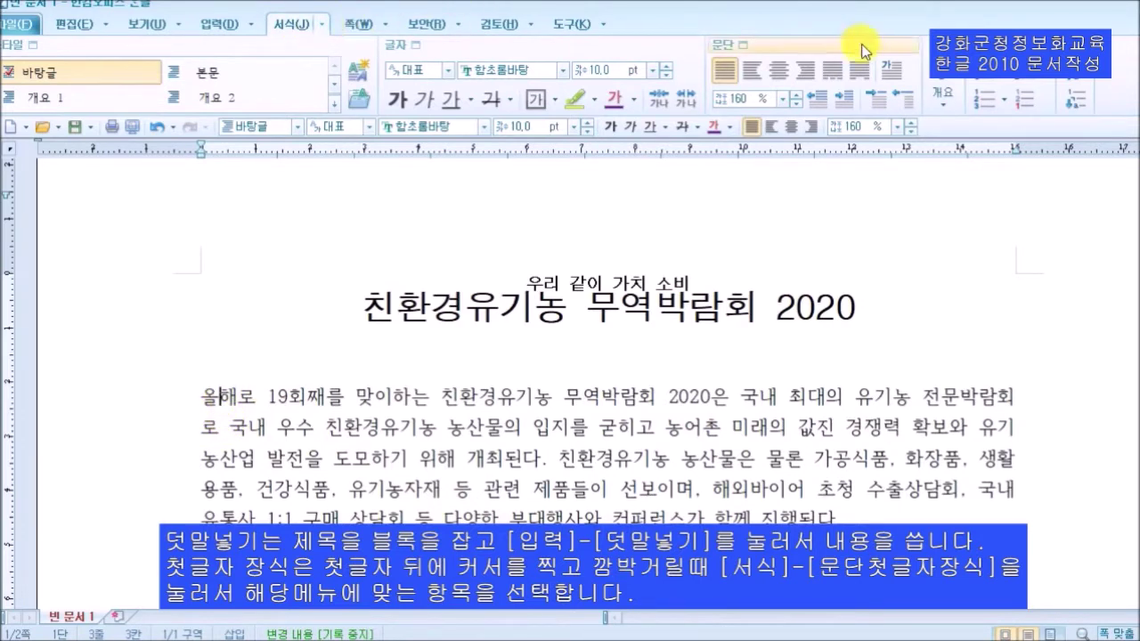
pyautogui.click(890, 75)
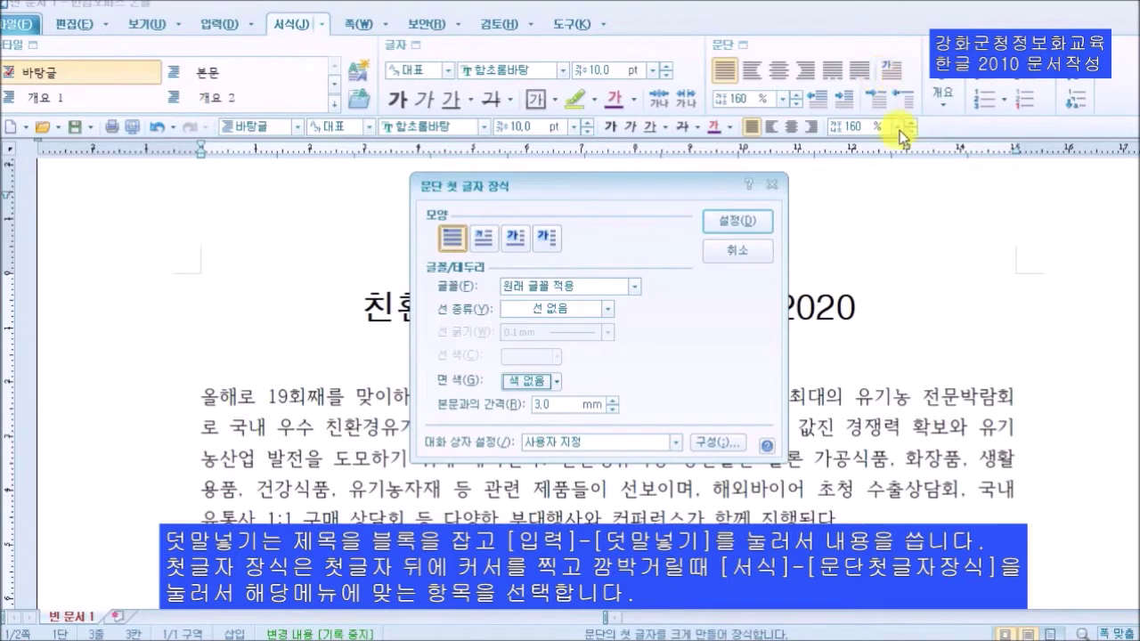
pyautogui.click(486, 238)
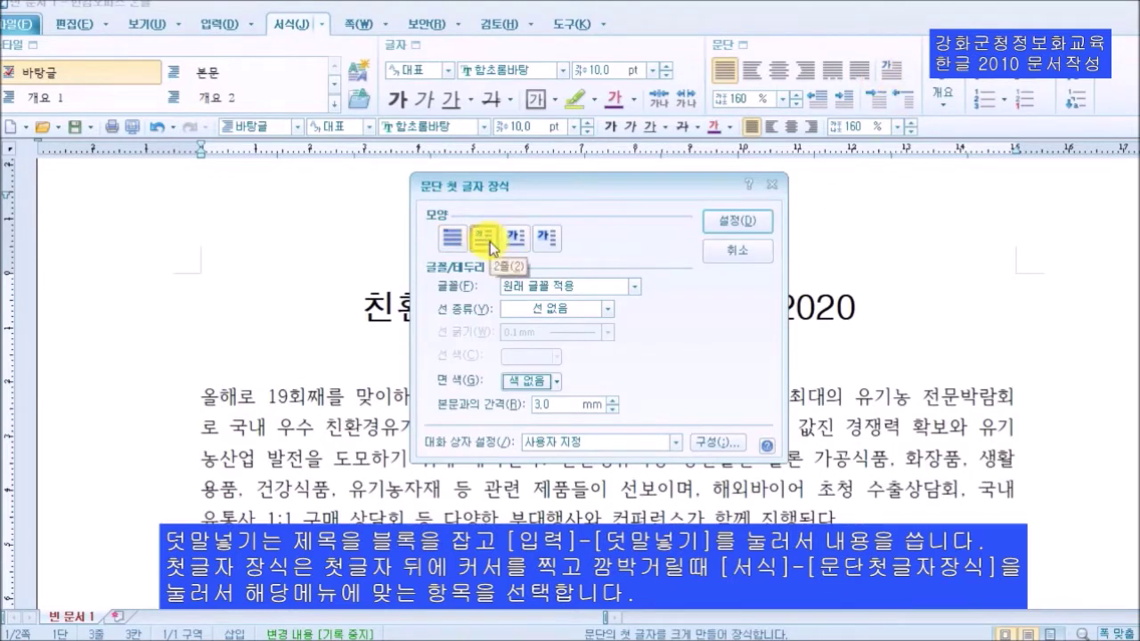
pyautogui.click(599, 290)
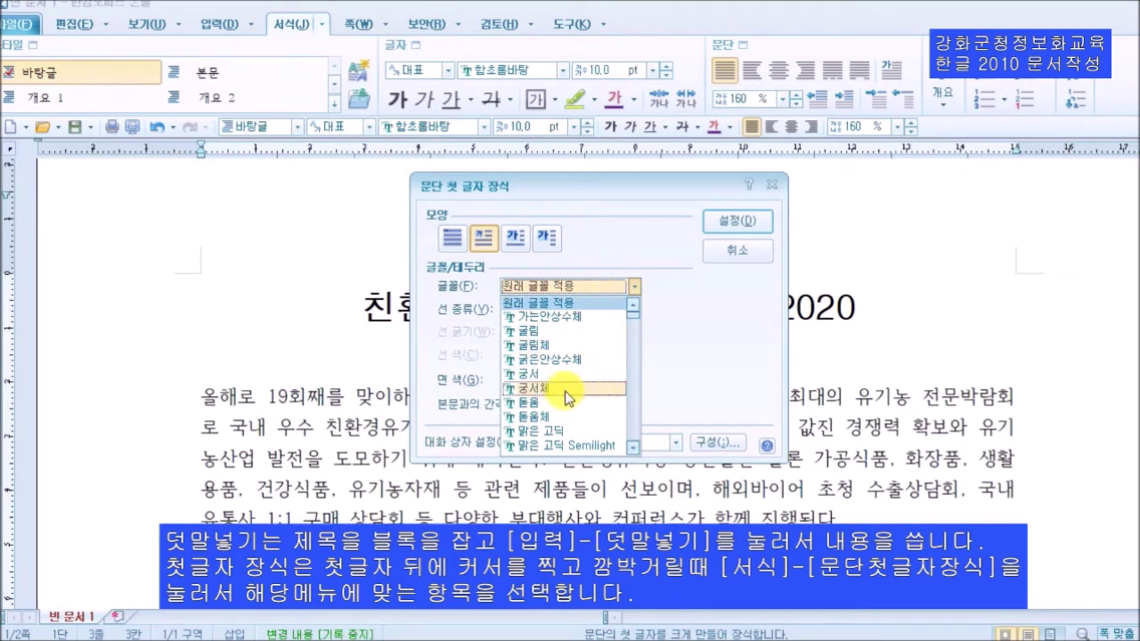
pyautogui.click(567, 389)
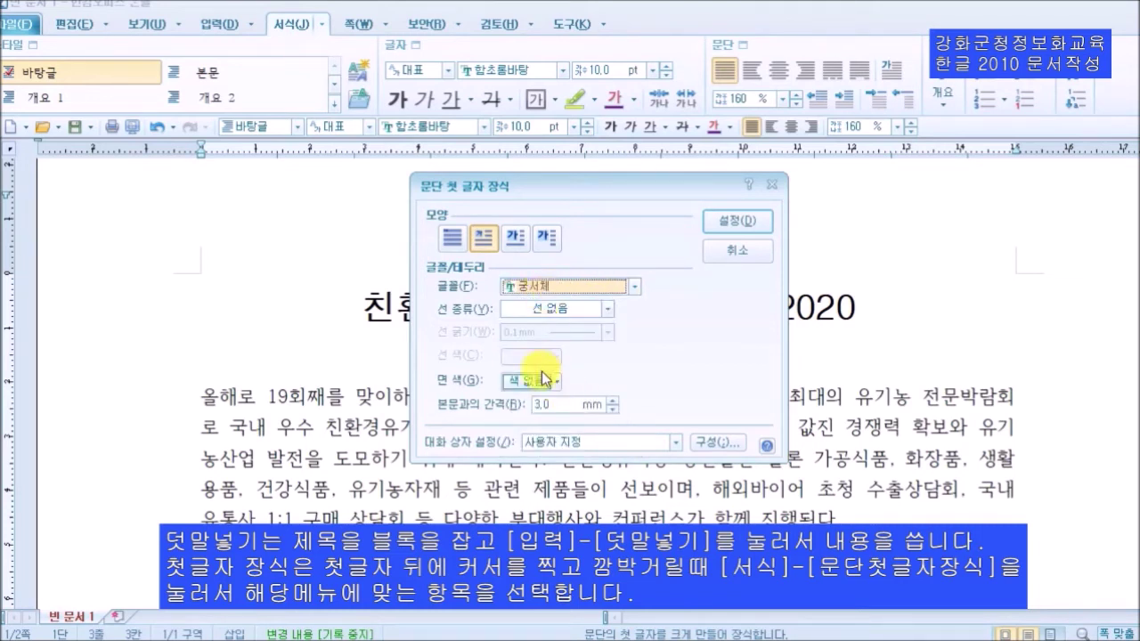
pyautogui.click(562, 382)
pyautogui.click(549, 437)
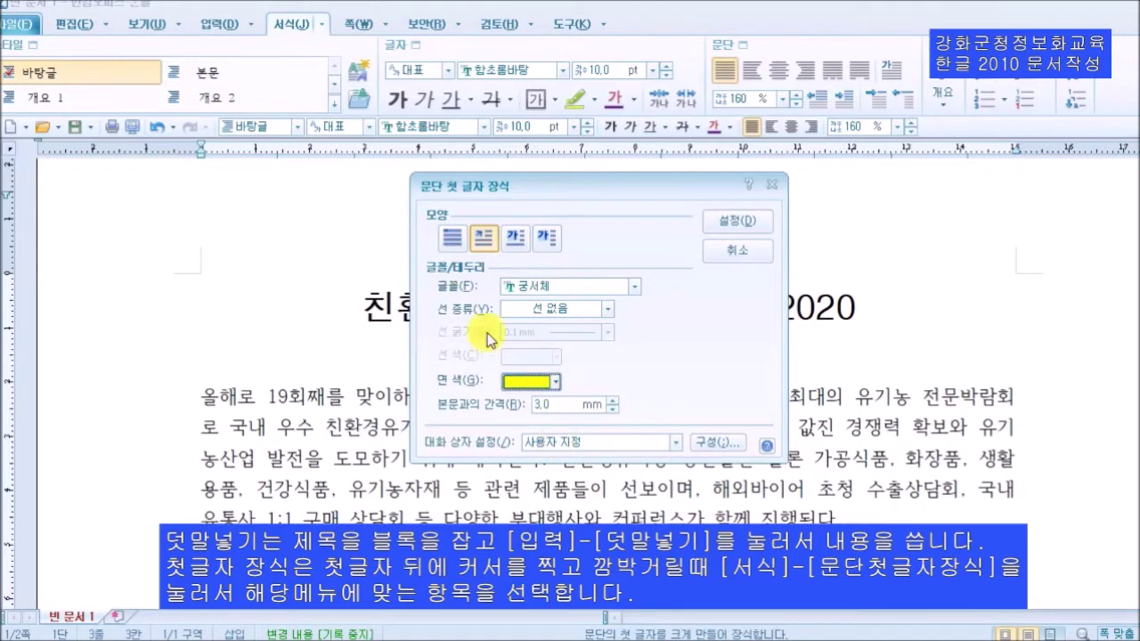
pyautogui.click(738, 225)
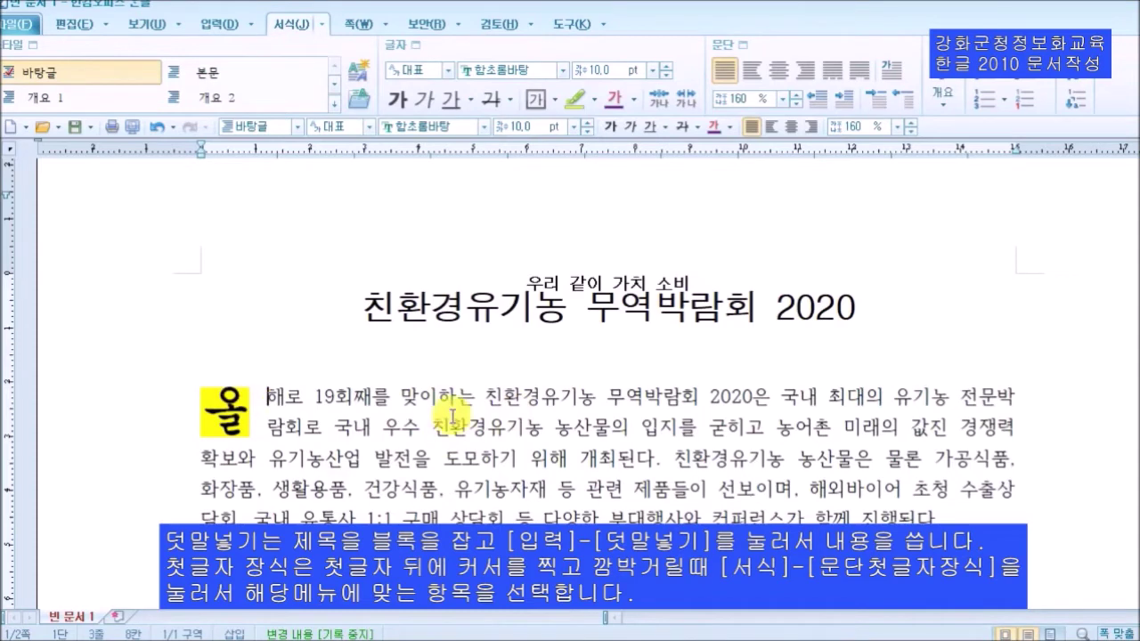
# Apply a three-line drop cap in the 궁서체 font with a red fill to the second body paragraph
pyautogui.scroll(-3, 456, 441)
pyautogui.scroll(-1, 458, 442)
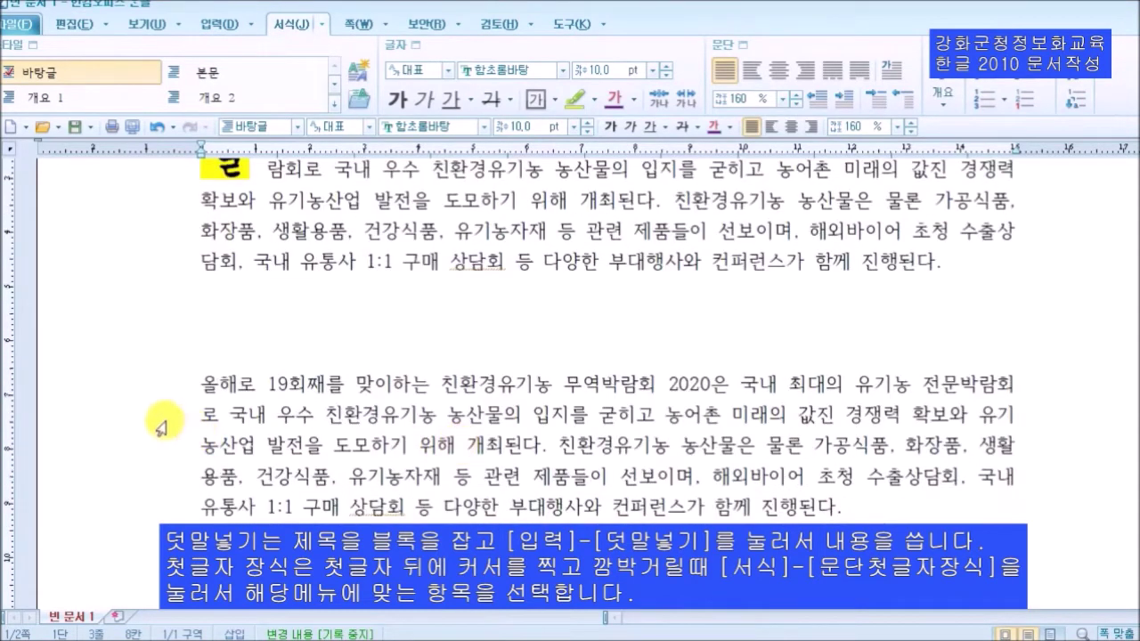
pyautogui.click(223, 389)
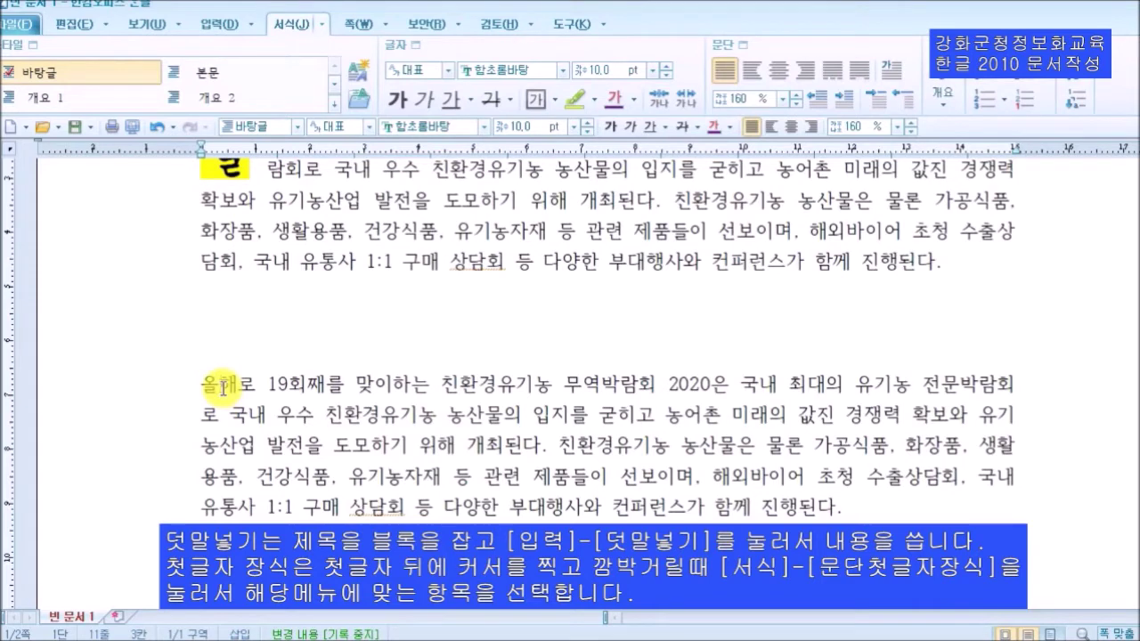
pyautogui.click(889, 79)
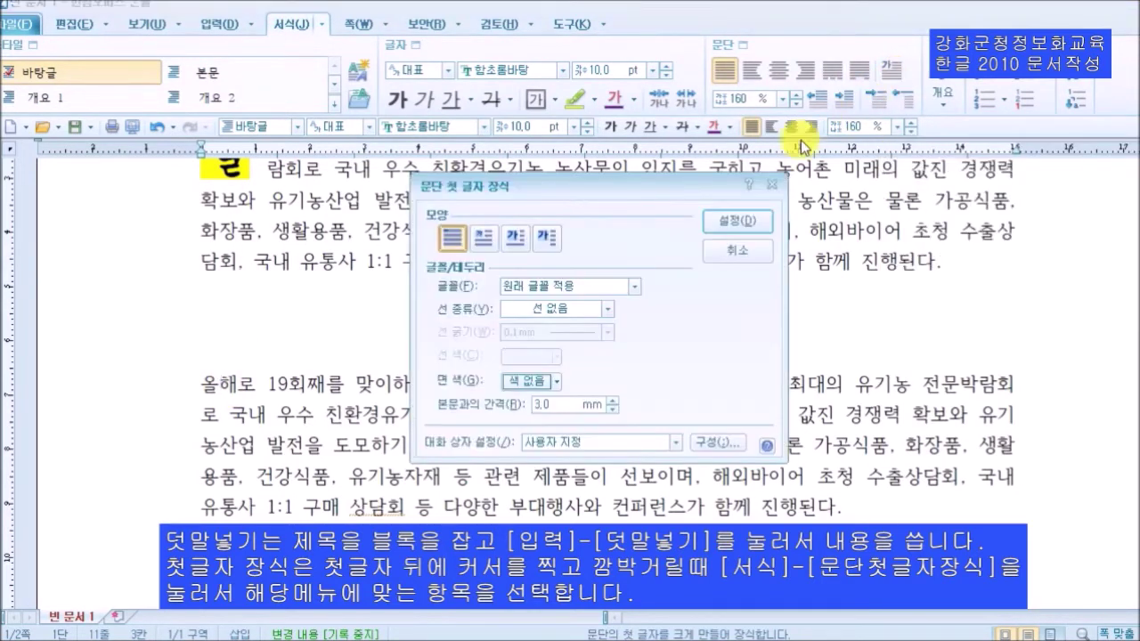
pyautogui.click(515, 238)
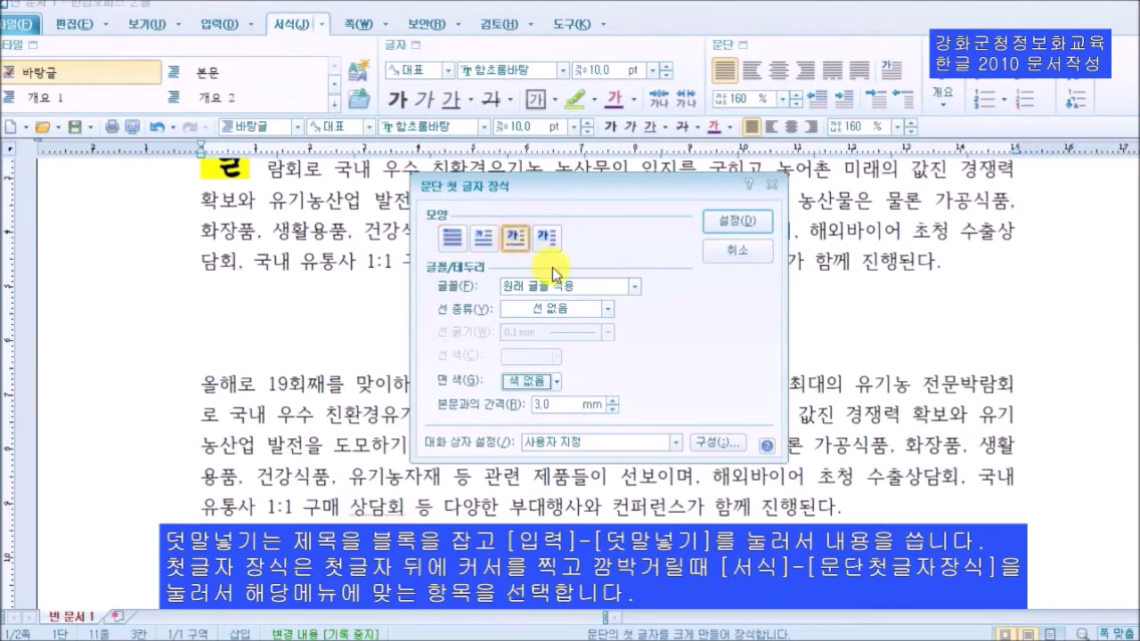
pyautogui.click(571, 285)
pyautogui.click(564, 389)
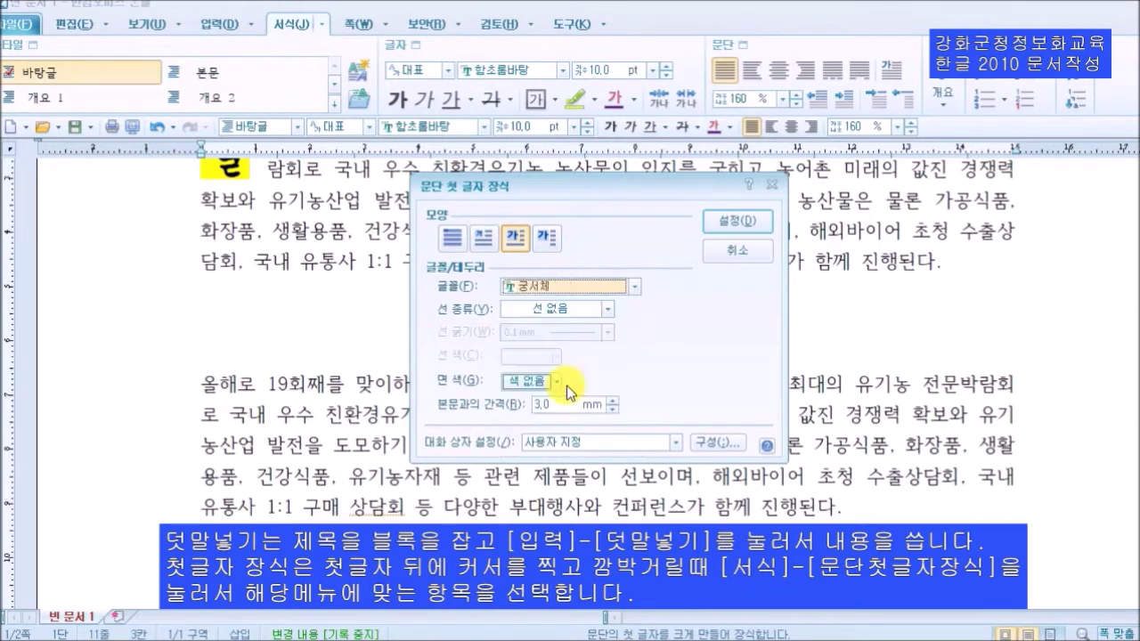
pyautogui.click(557, 383)
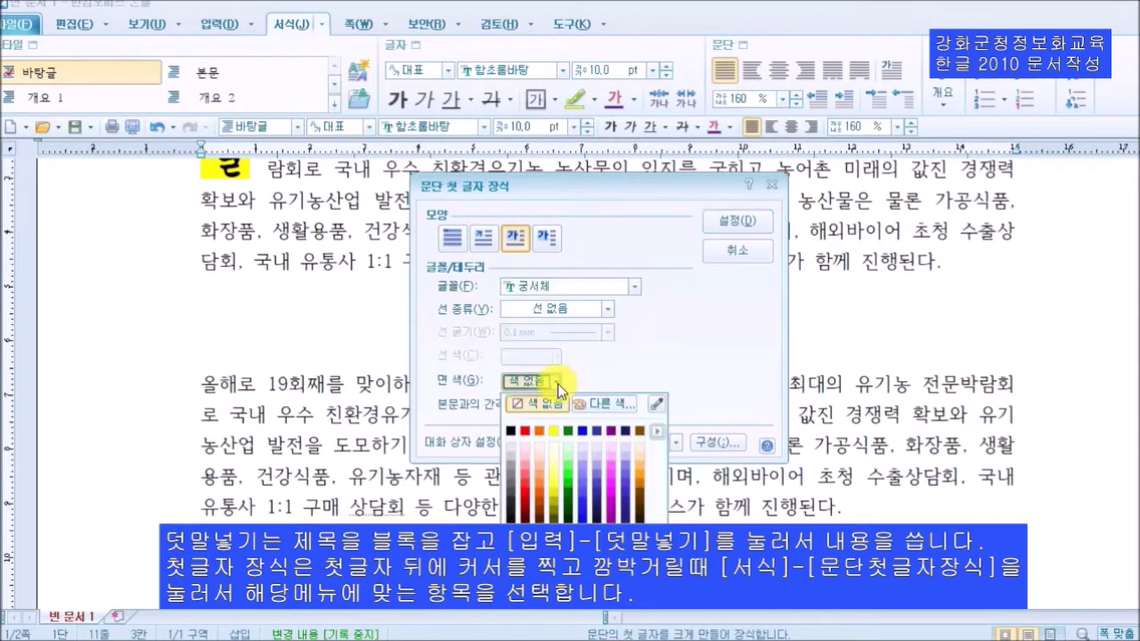
pyautogui.click(525, 433)
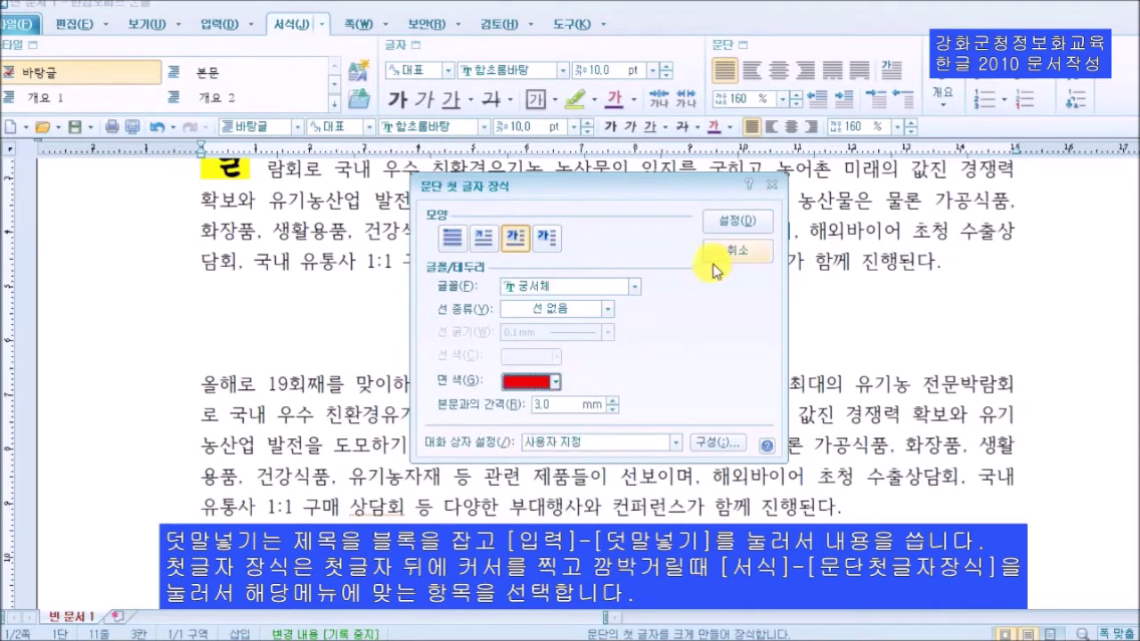
pyautogui.click(738, 221)
pyautogui.scroll(-2, 653, 360)
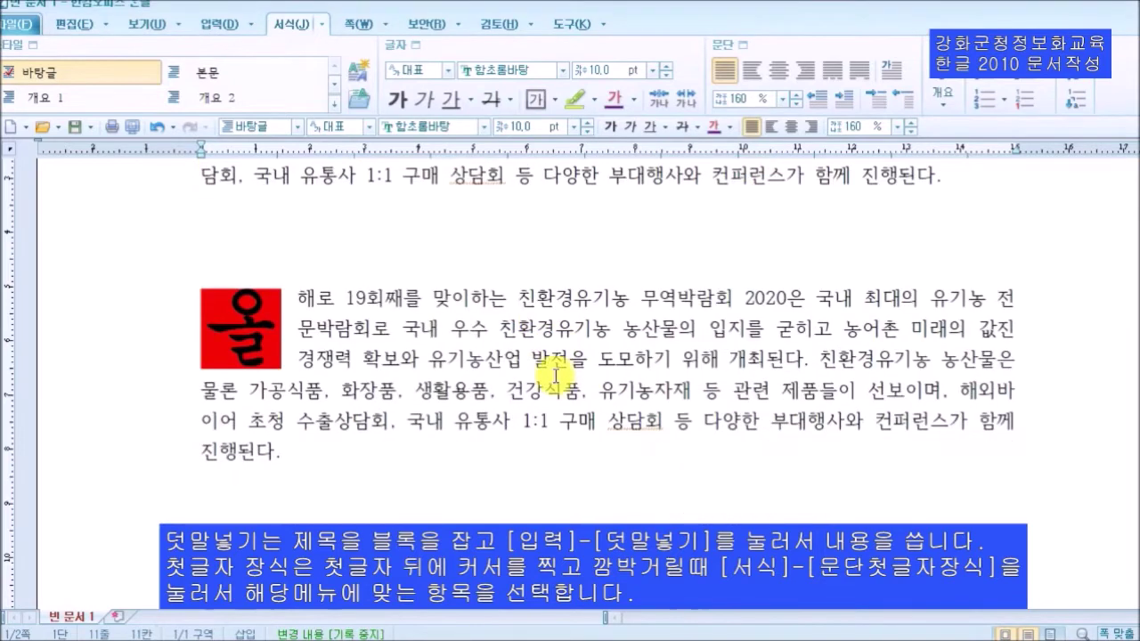
pyautogui.moveTo(299, 299); pyautogui.dragTo(403, 303)
pyautogui.moveTo(313, 330); pyautogui.dragTo(415, 341)
pyautogui.moveTo(318, 369); pyautogui.dragTo(426, 371)
pyautogui.click(423, 436)
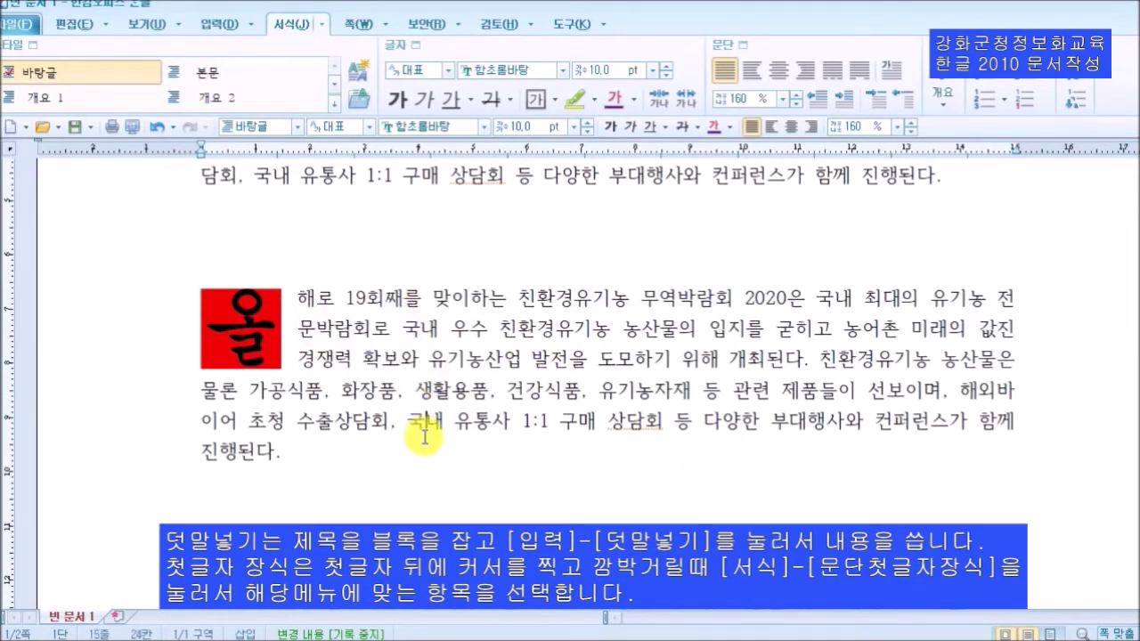
pyautogui.hotkey('ctrl', 'z')
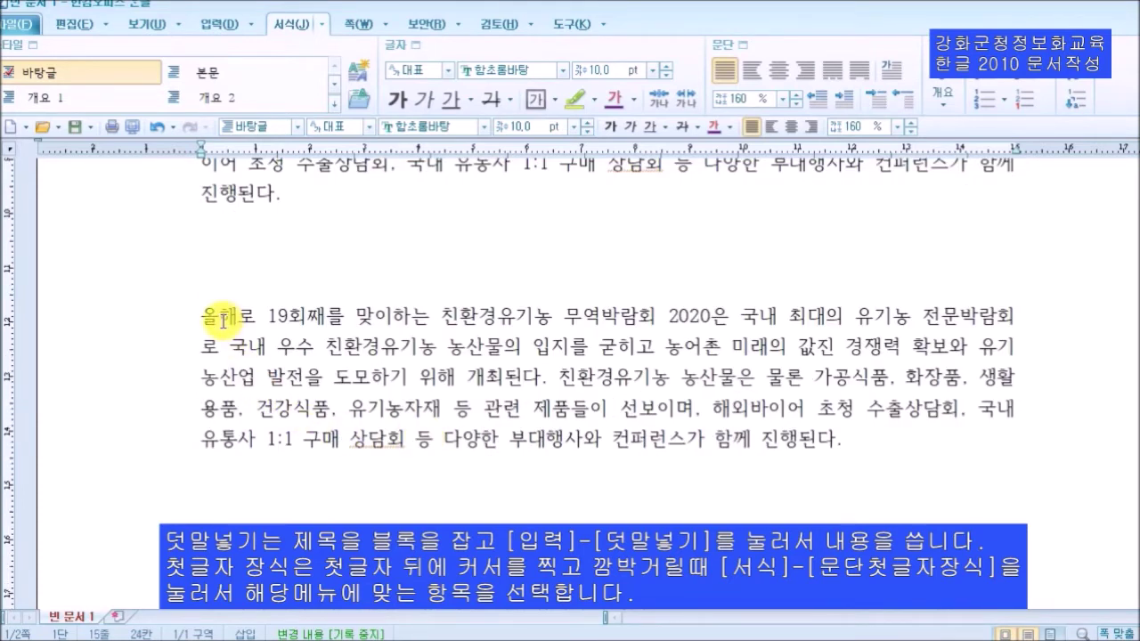
# Apply a margin-style drop cap in the 궁서체 font without fill color to the third body paragraph
pyautogui.click(222, 319)
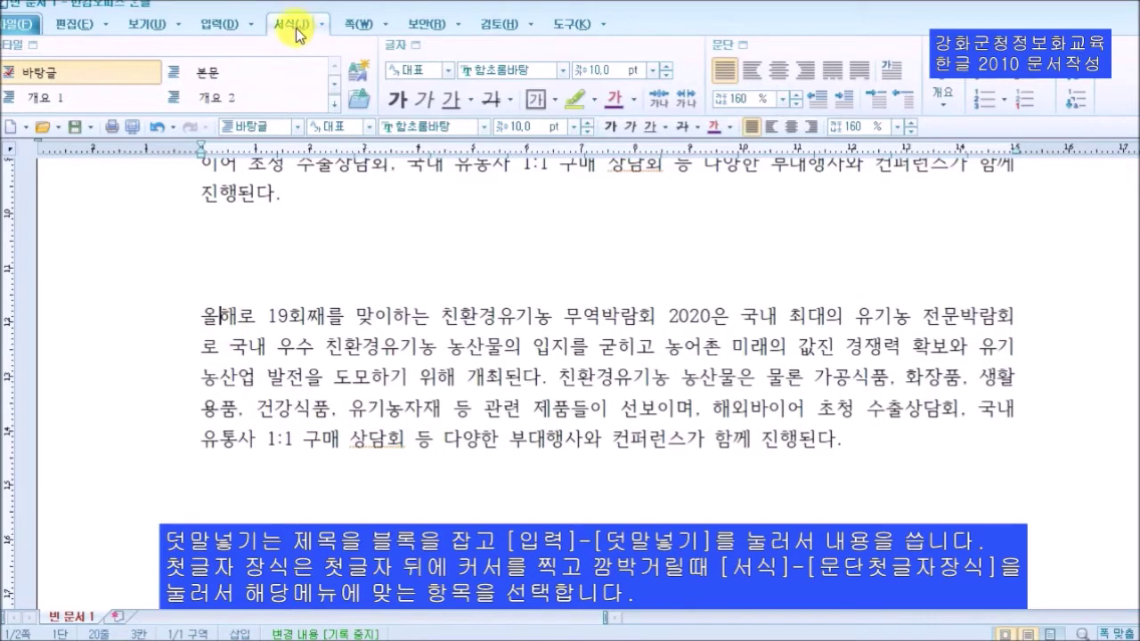
pyautogui.click(895, 74)
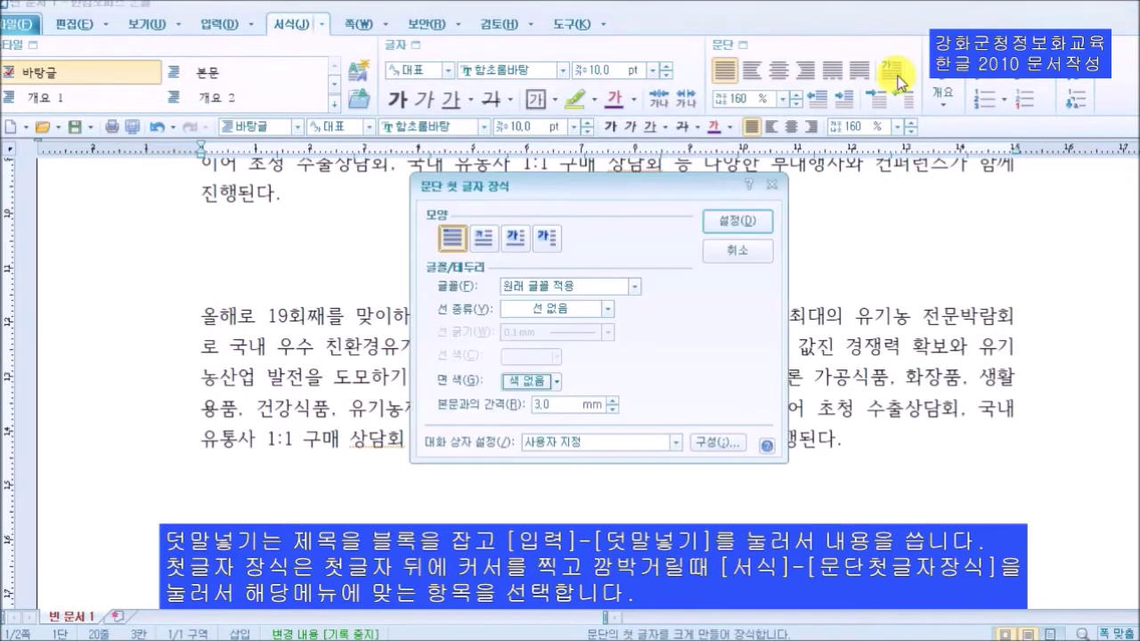
pyautogui.click(557, 244)
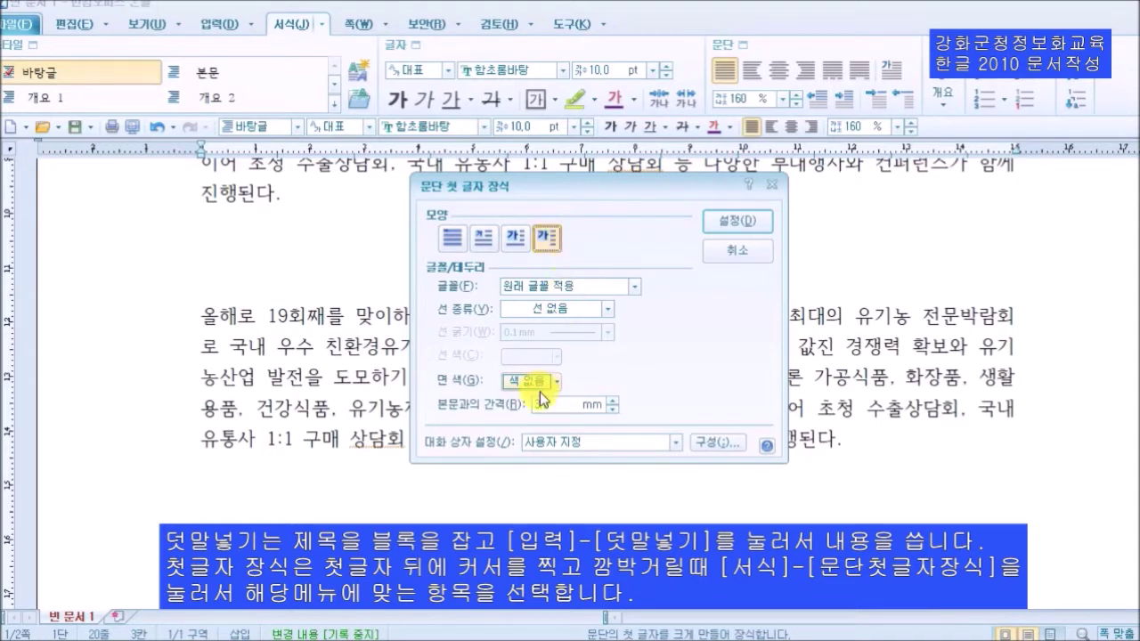
pyautogui.click(572, 285)
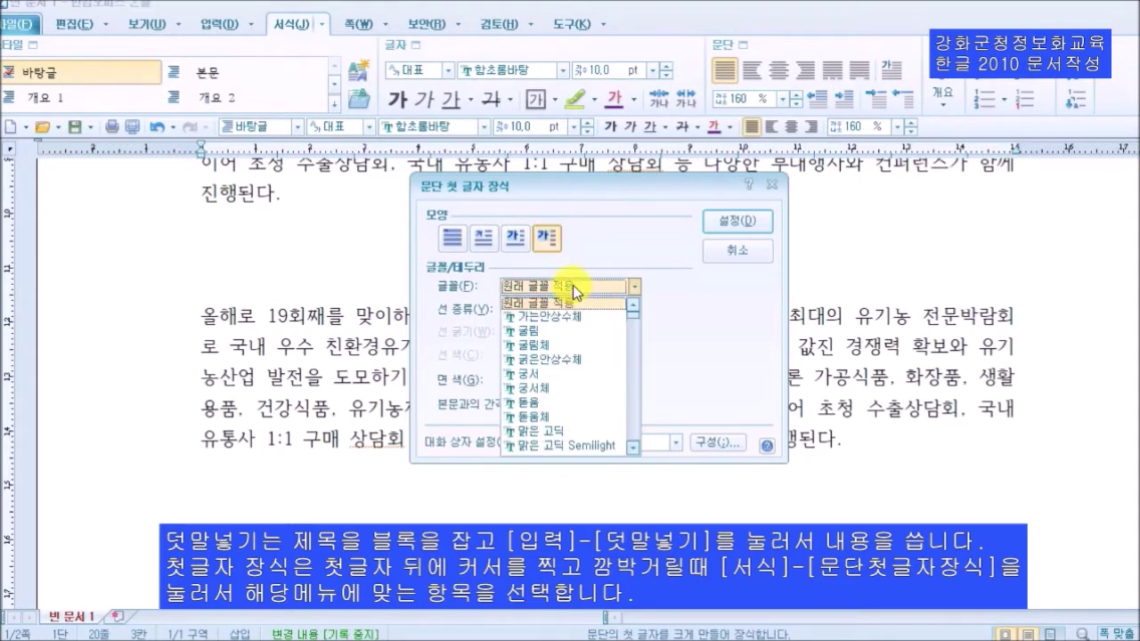
pyautogui.click(569, 387)
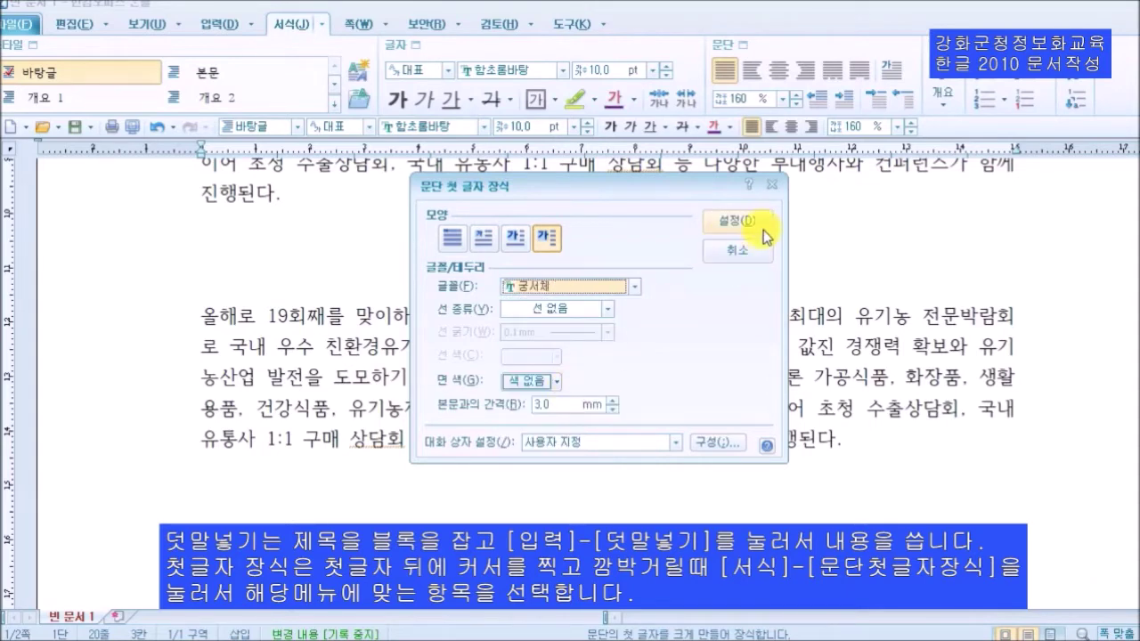
pyautogui.click(748, 224)
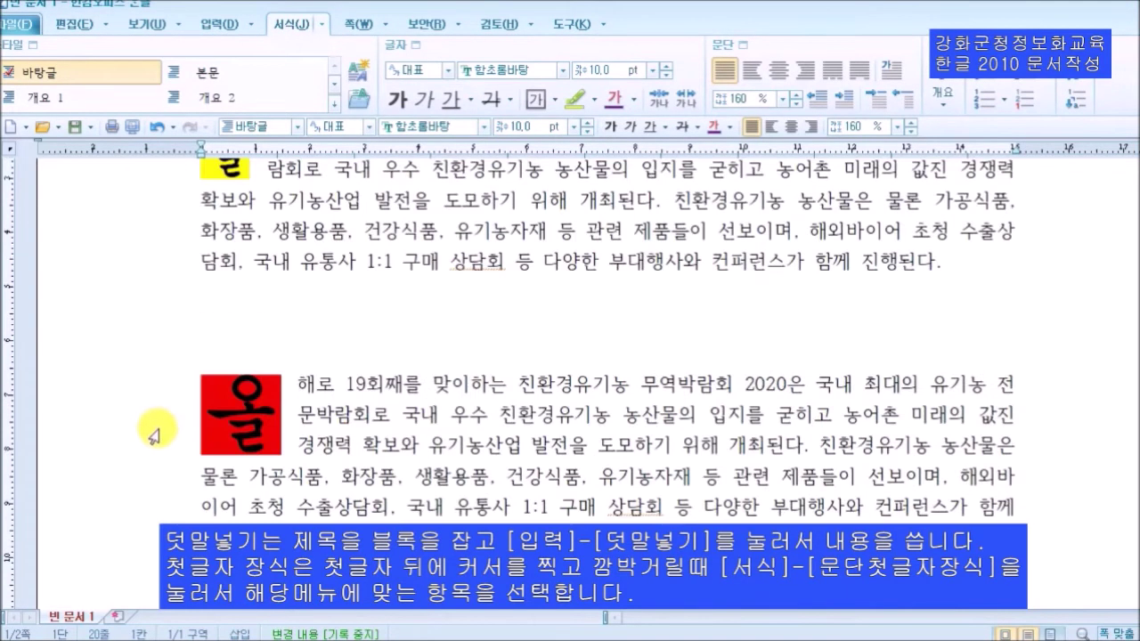
# Review the two-line, three-line and margin drop caps across the title, opening paragraph and its copies
pyautogui.scroll(5, 162, 437)
pyautogui.scroll(-4, 161, 443)
pyautogui.scroll(-5, 162, 443)
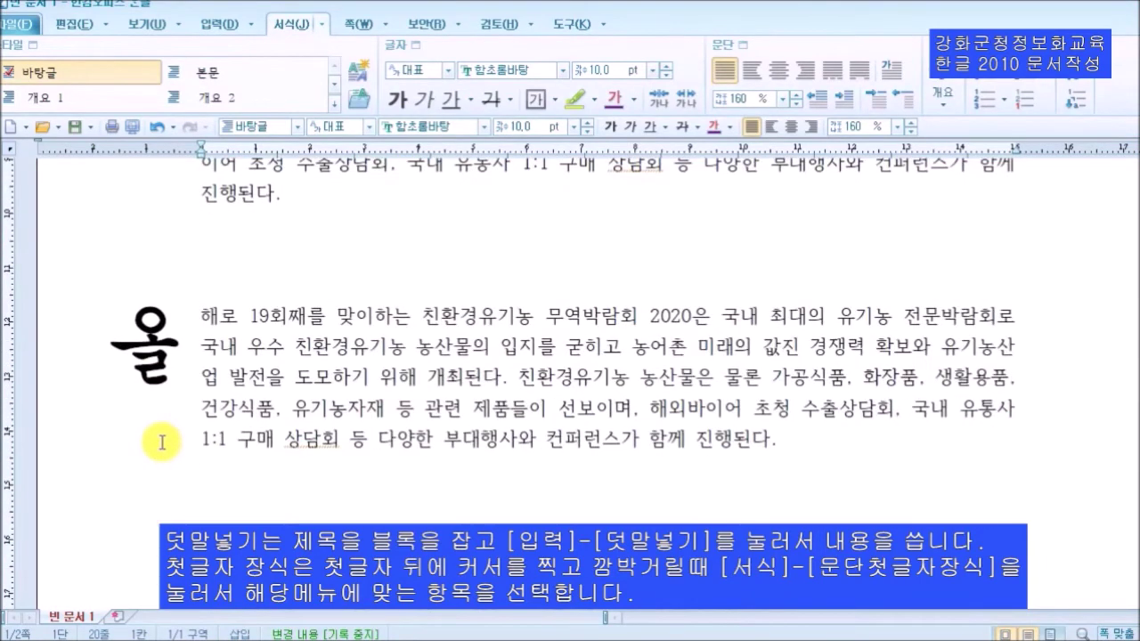
pyautogui.scroll(-5, 161, 443)
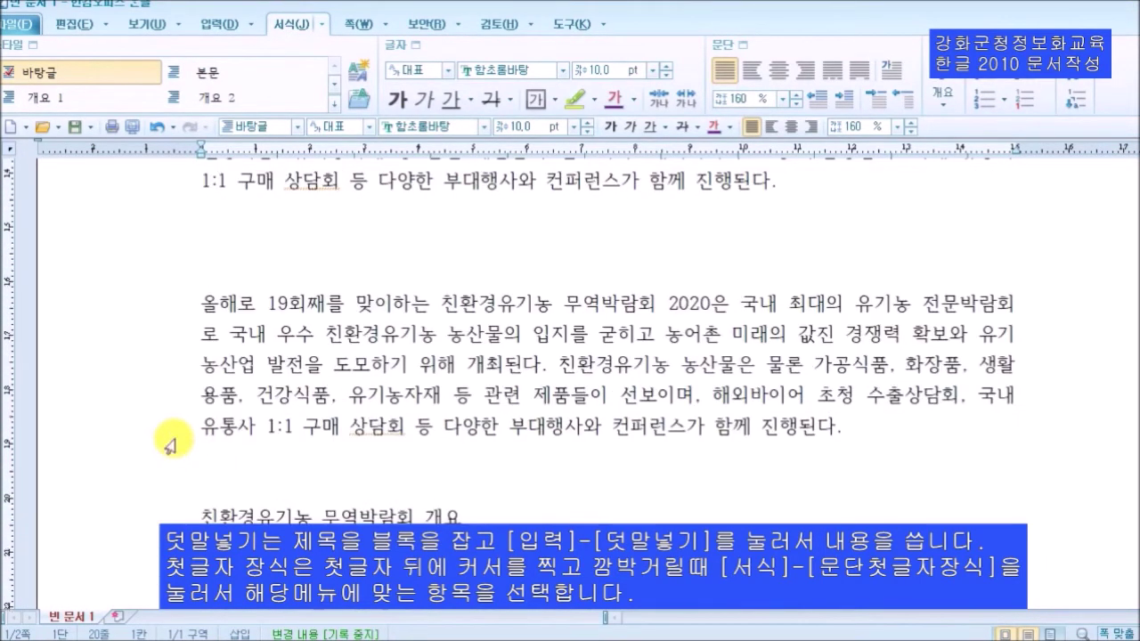
pyautogui.scroll(8, 232, 330)
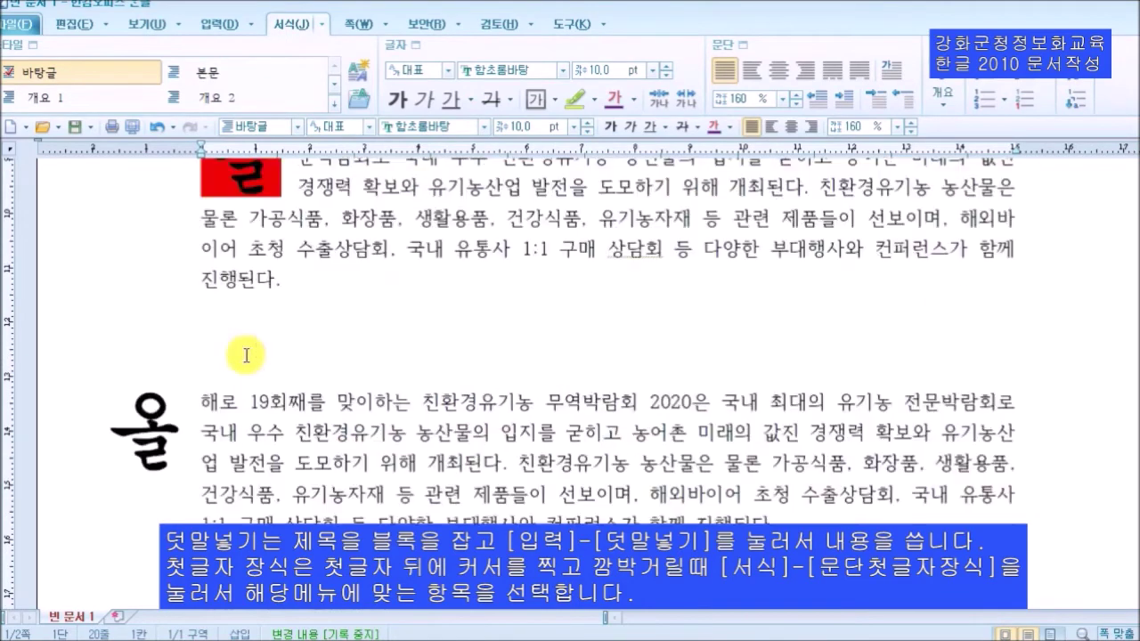
pyautogui.scroll(4, 245, 373)
pyautogui.scroll(4, 320, 392)
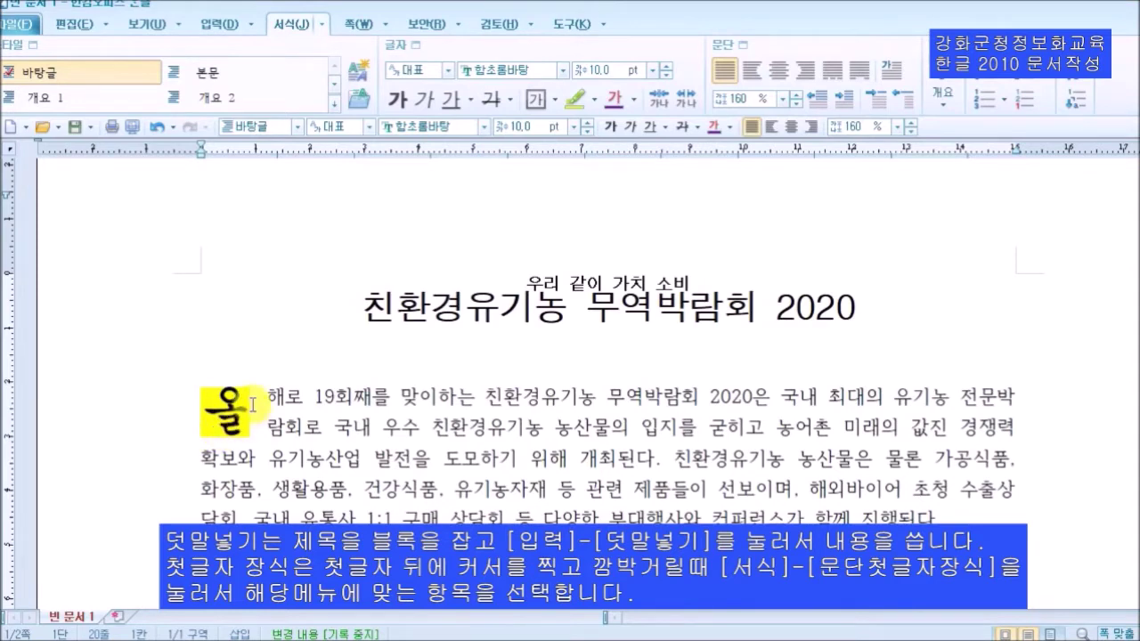
pyautogui.scroll(-2, 252, 401)
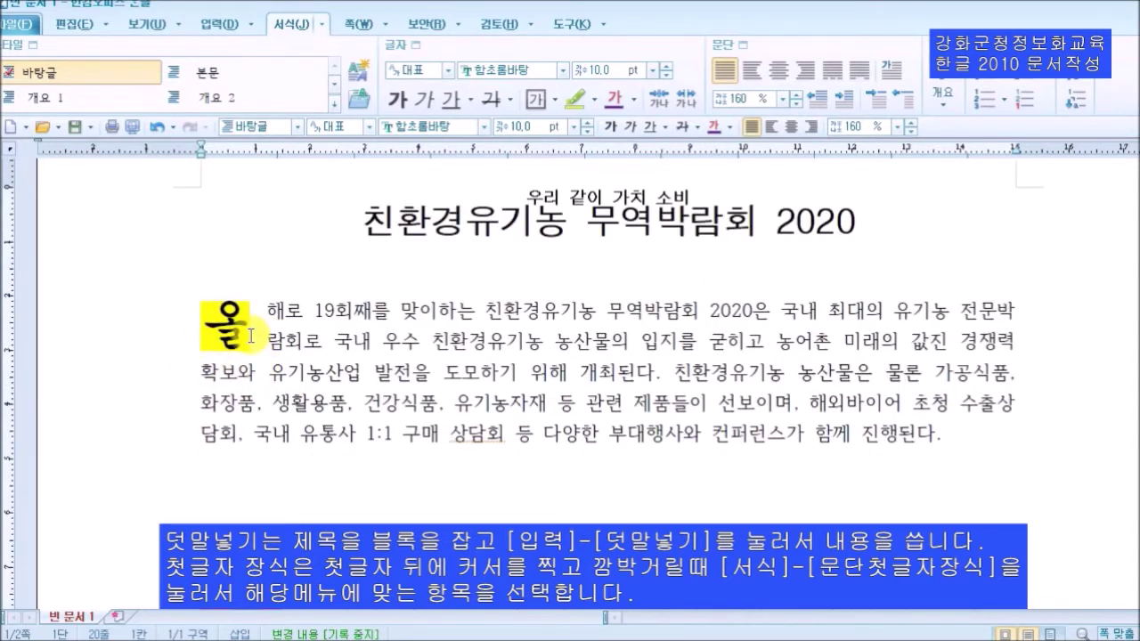
pyautogui.scroll(-4, 285, 438)
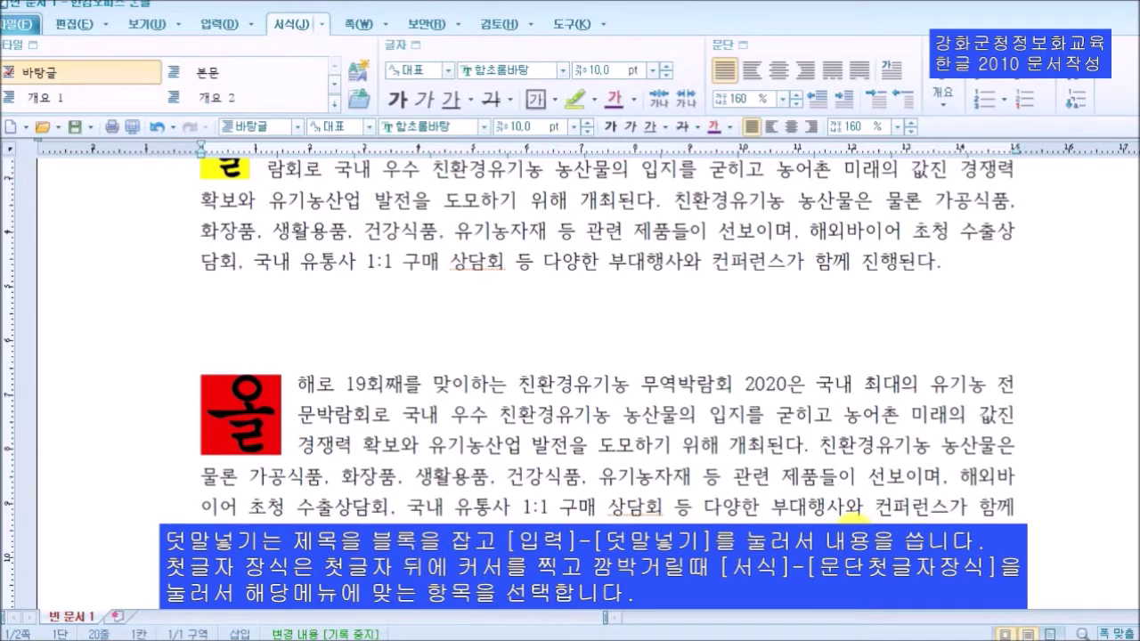
pyautogui.scroll(4, 926, 481)
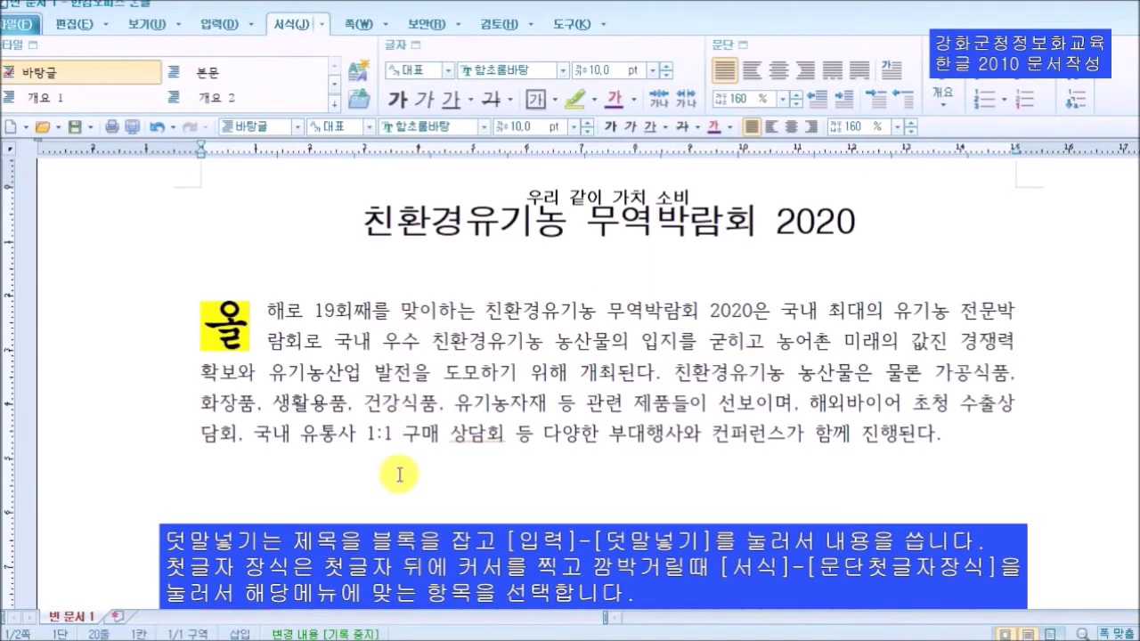
# Insert a footnote after 컨퍼런스 in the opening paragraph with the text "전문적인 주제를 가지고 회의"
pyautogui.doubleClick(677, 434)
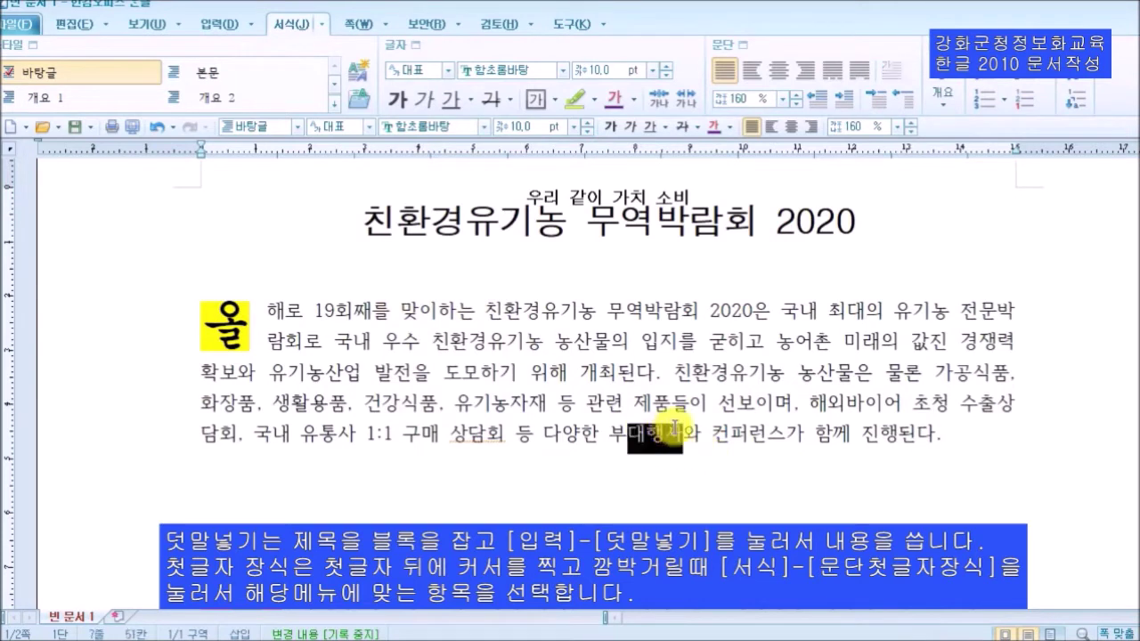
pyautogui.click(786, 436)
pyautogui.click(831, 436)
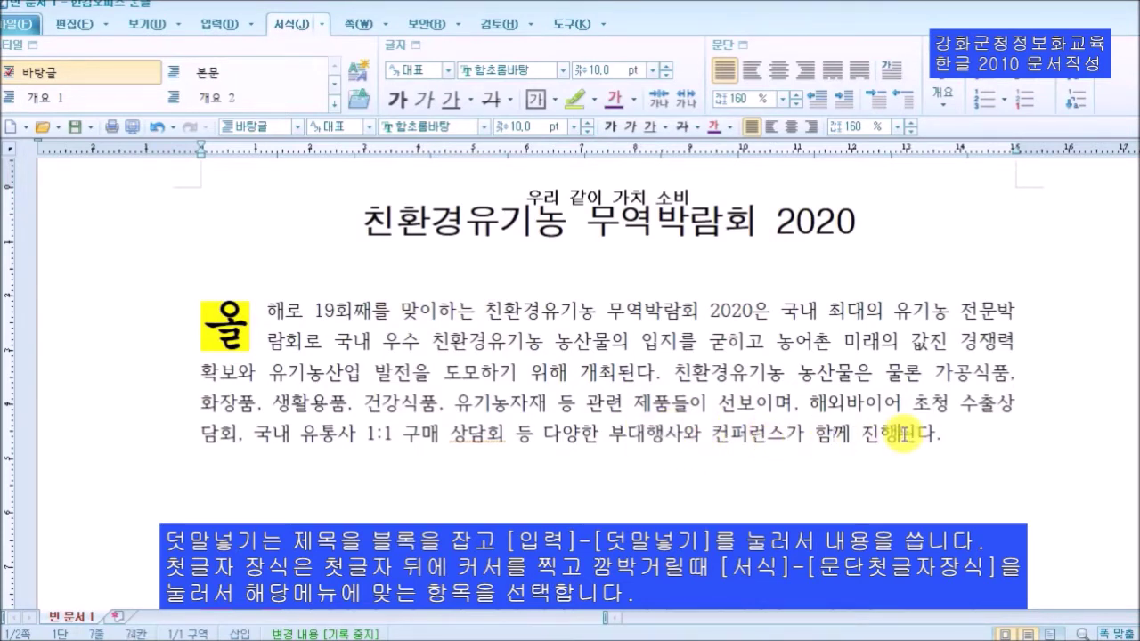
pyautogui.click(786, 436)
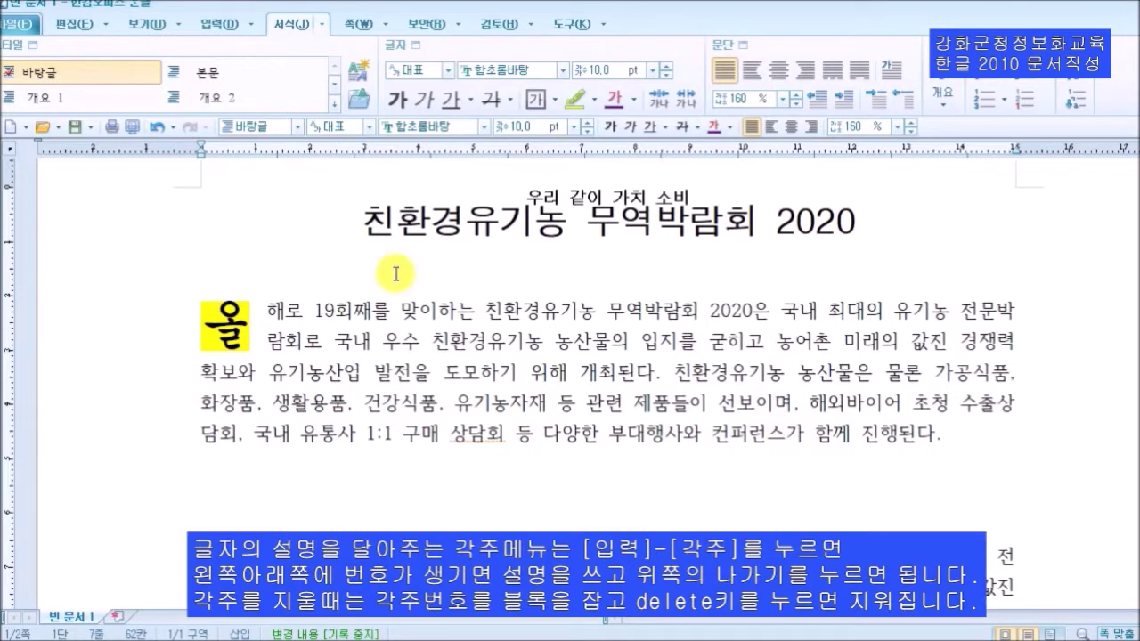
pyautogui.click(223, 28)
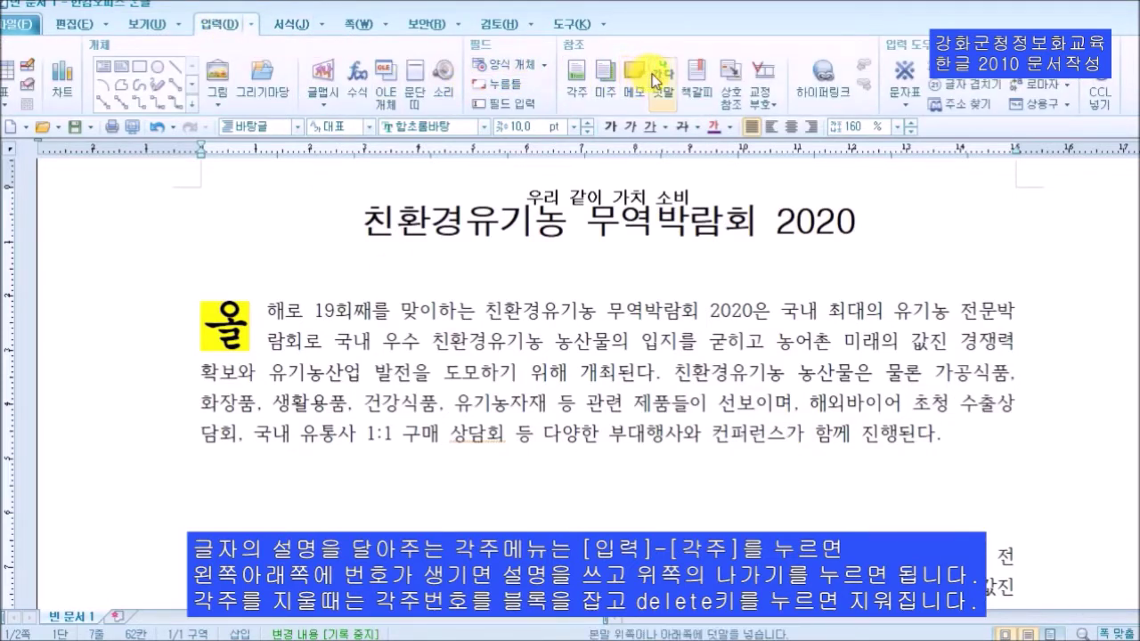
pyautogui.click(581, 79)
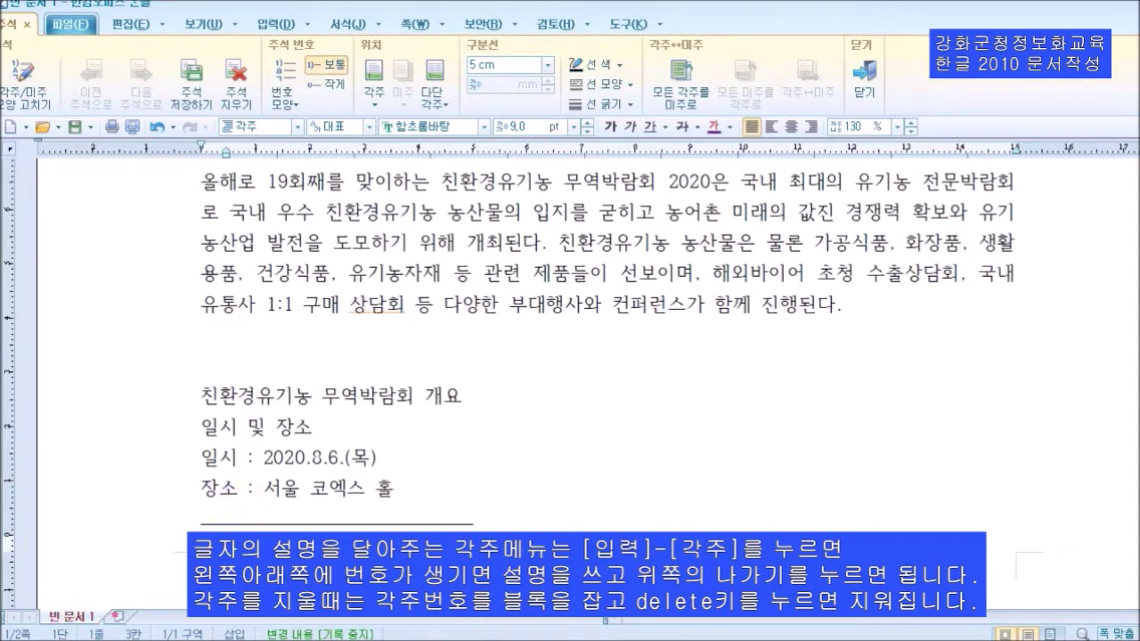
pyautogui.write('특별')
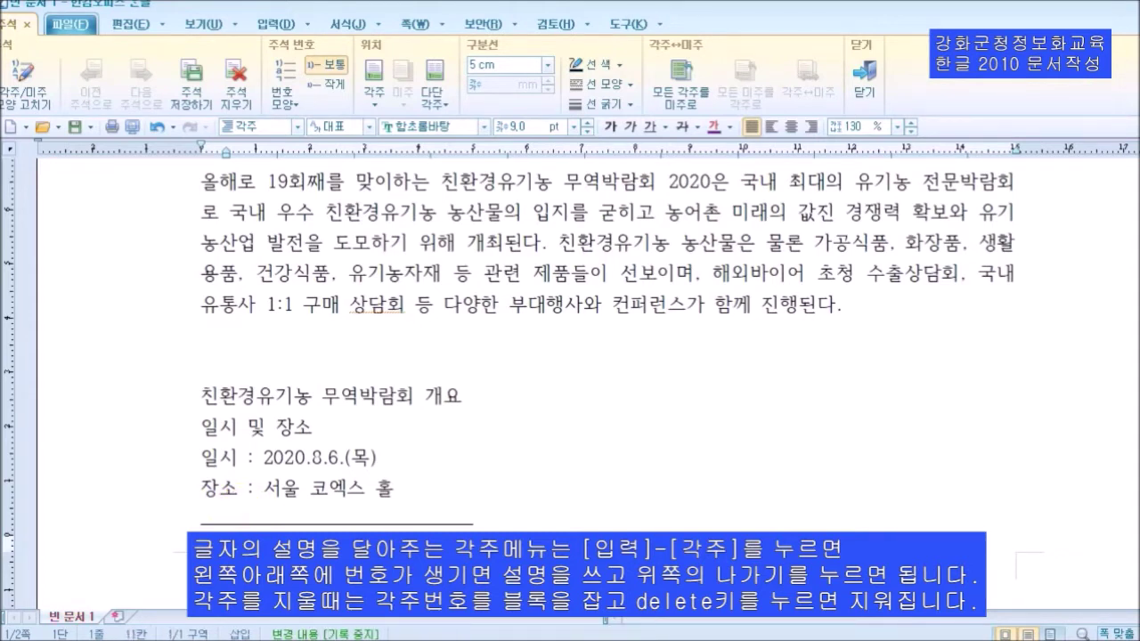
pyautogui.write('시 강남구')
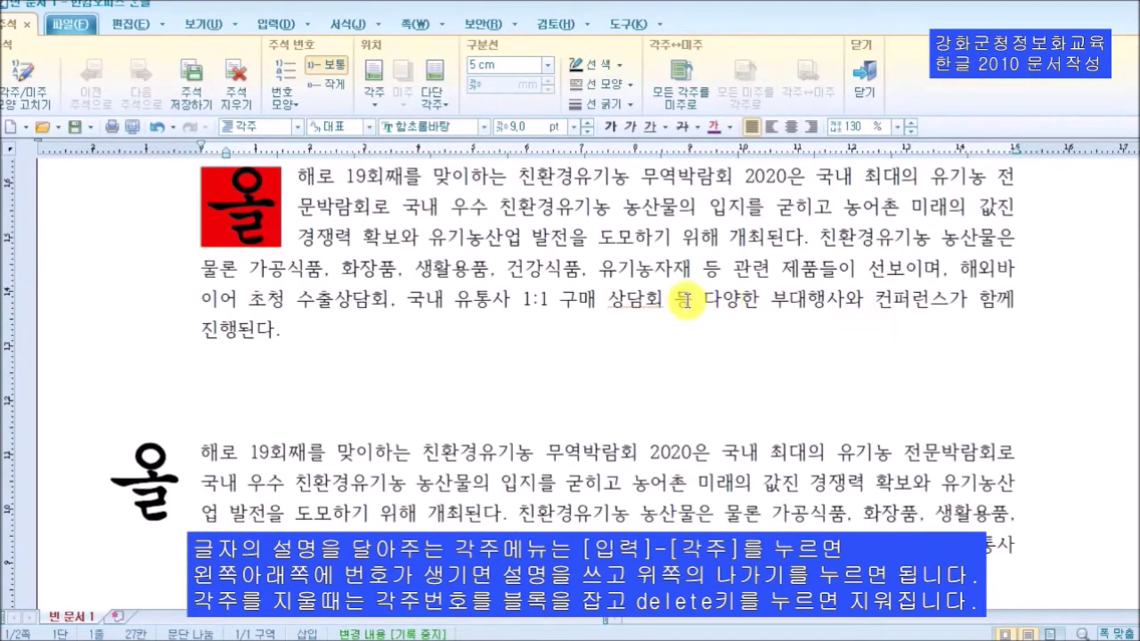
# Change the footnote number style to the circled numerals ①,②,③
pyautogui.scroll(4, 861, 318)
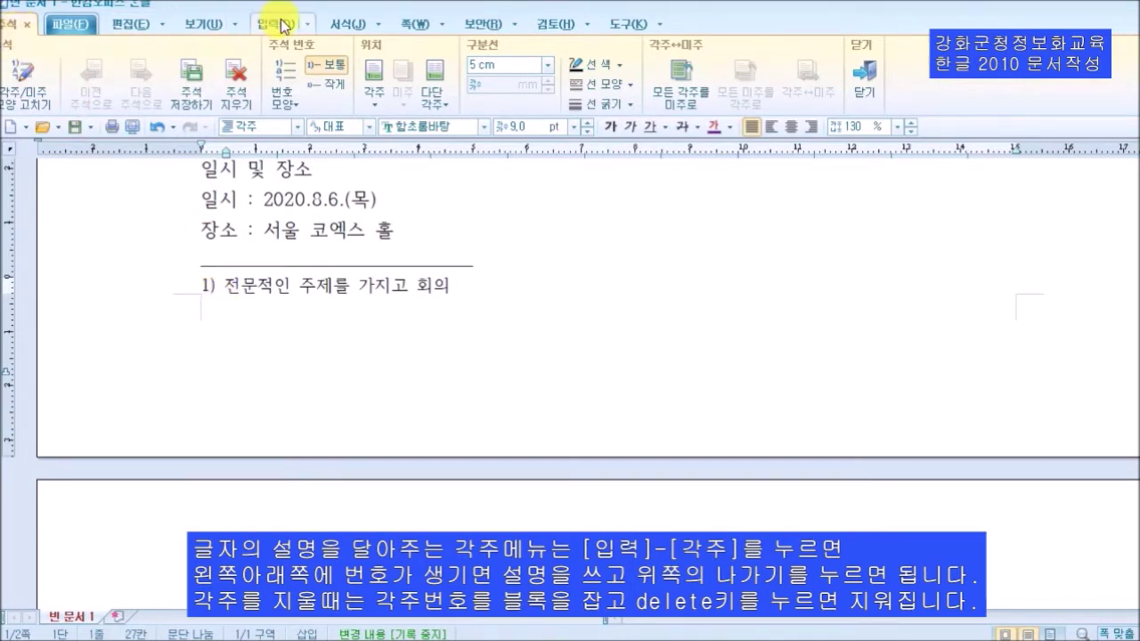
pyautogui.click(293, 111)
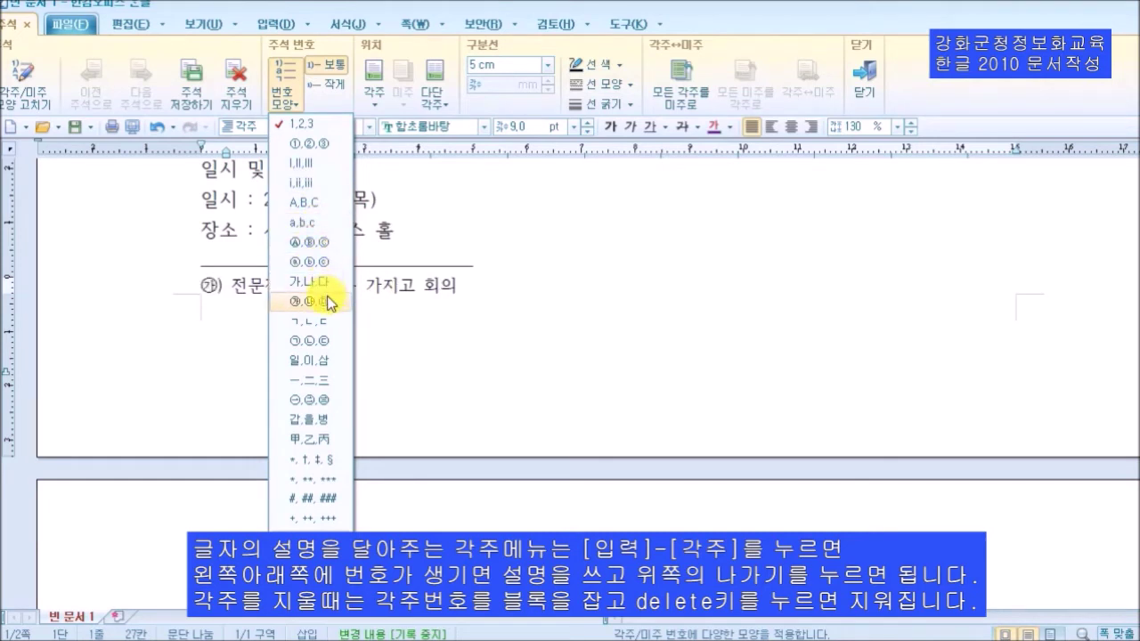
pyautogui.click(316, 152)
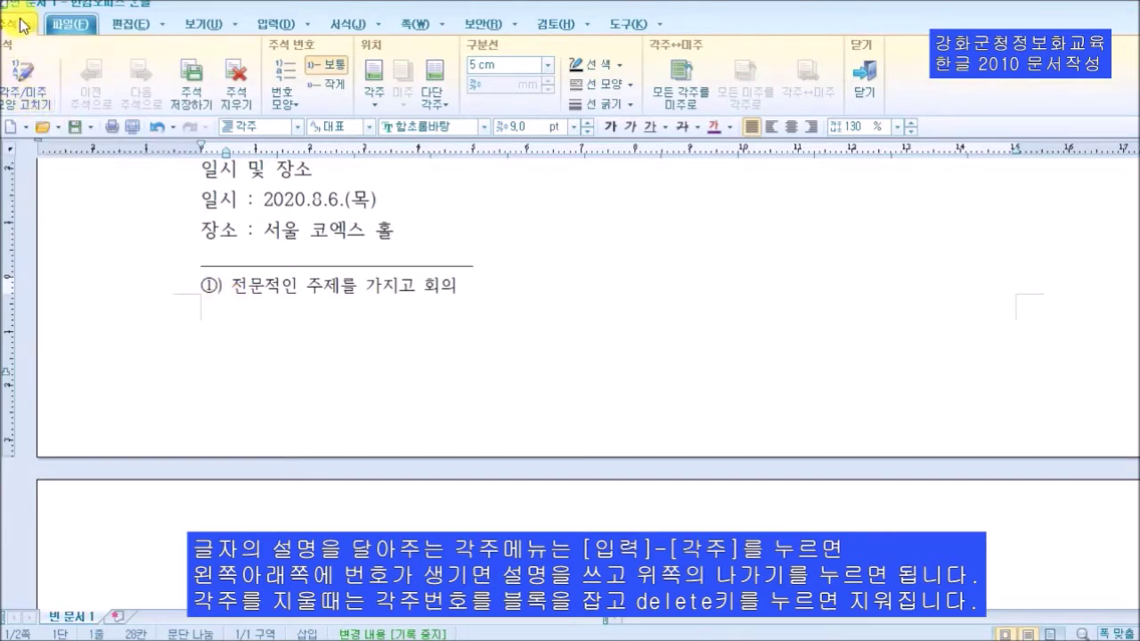
# Remove the closing parenthesis set as the footnote number's trailing decoration character (뒤 장식 문자)
pyautogui.click(23, 77)
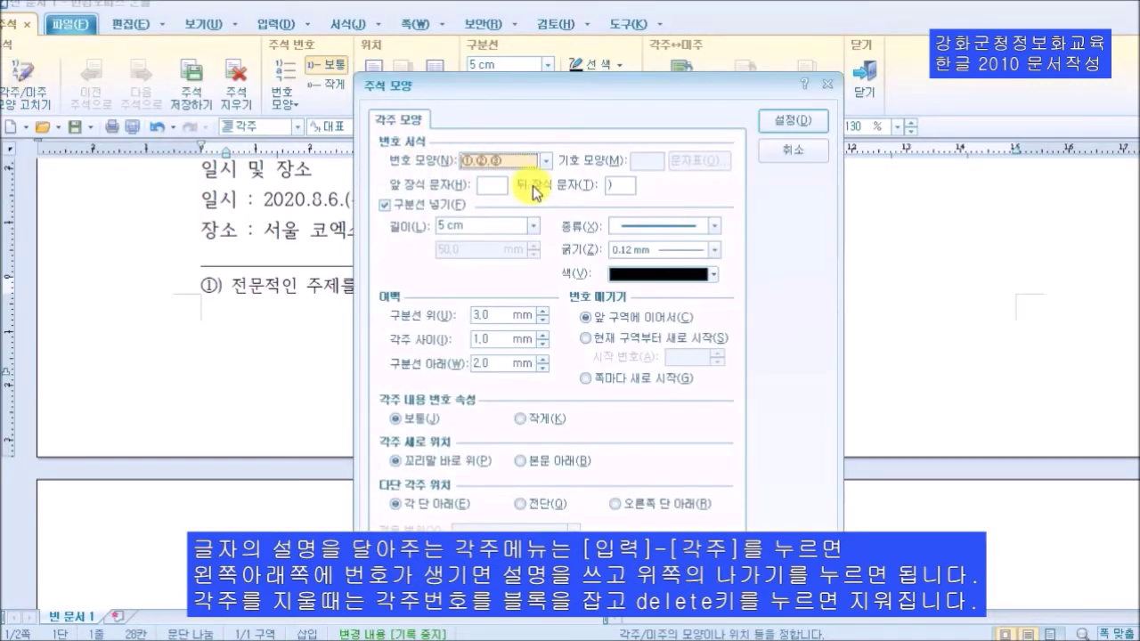
pyautogui.click(615, 185)
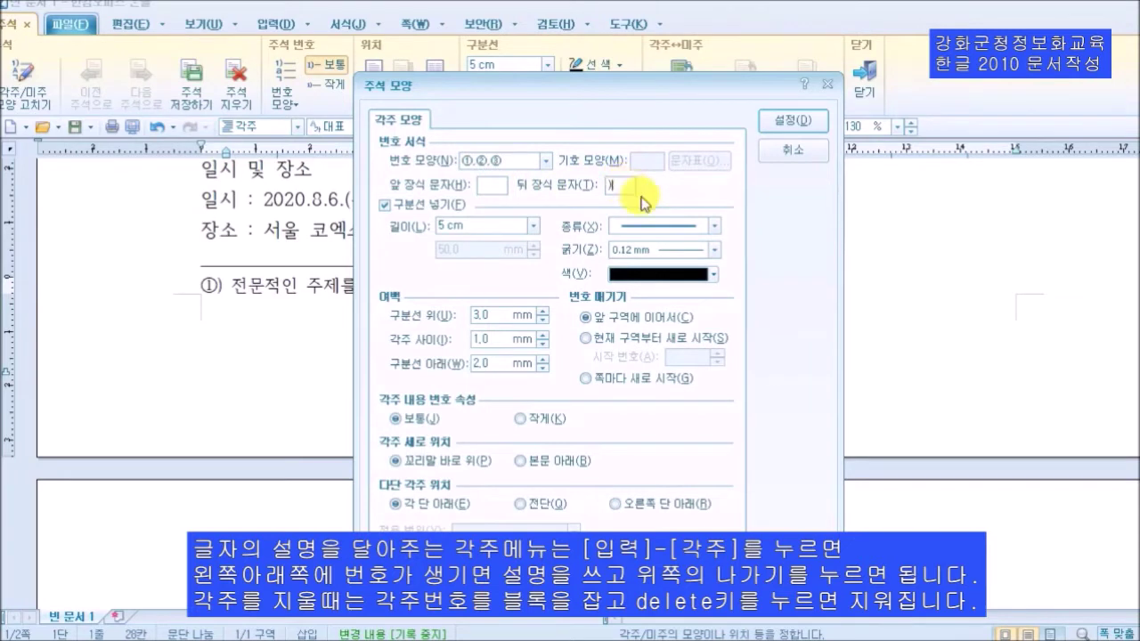
pyautogui.press('BackSpace')
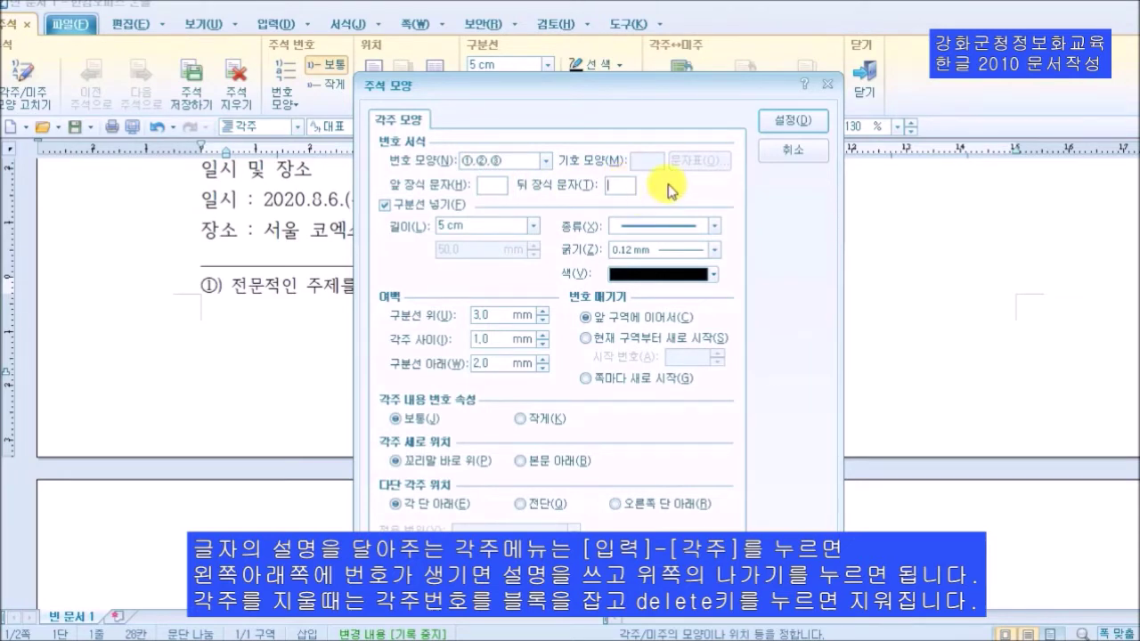
pyautogui.click(812, 124)
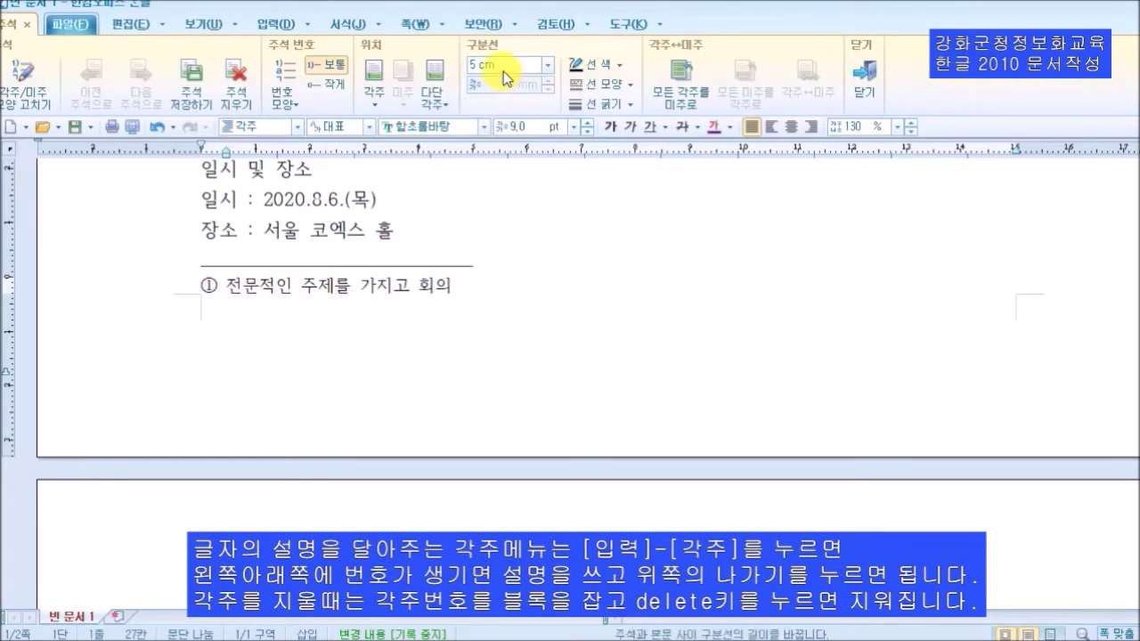
# Try footnote separator line lengths of 2 cm, 단 너비의 1/3 and 단 너비, and return to 5 cm
pyautogui.click(548, 65)
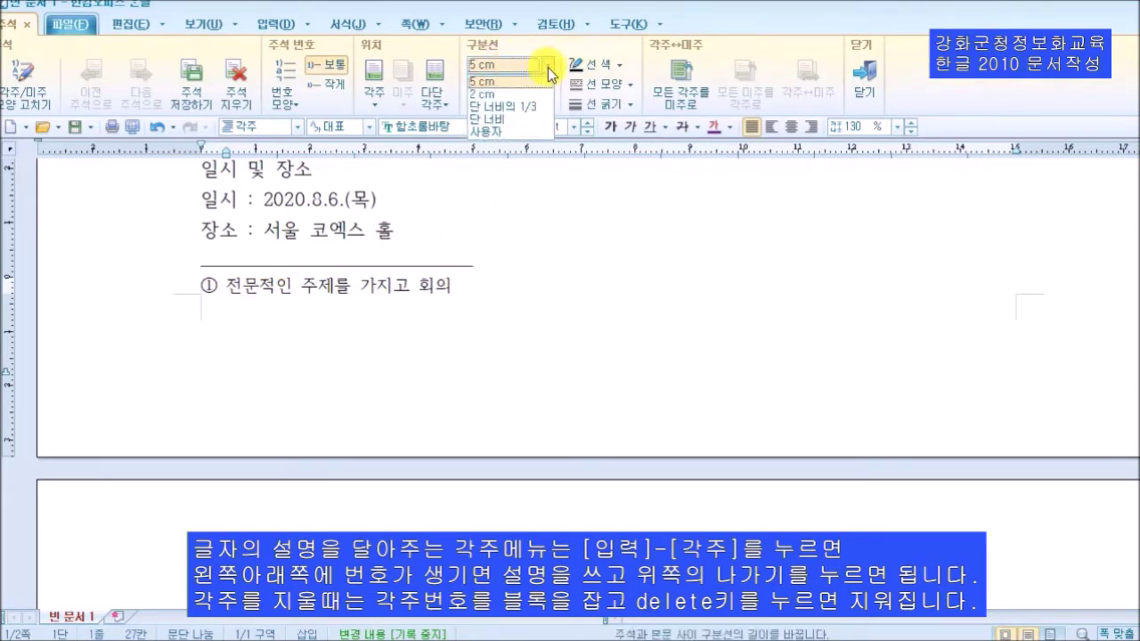
pyautogui.click(534, 91)
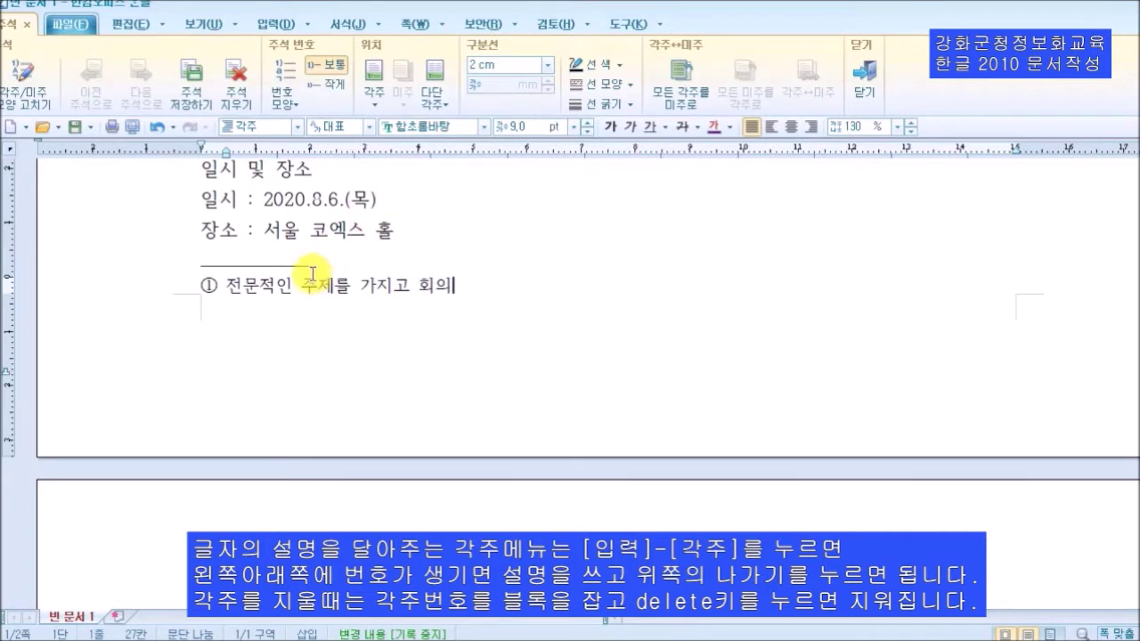
pyautogui.click(548, 66)
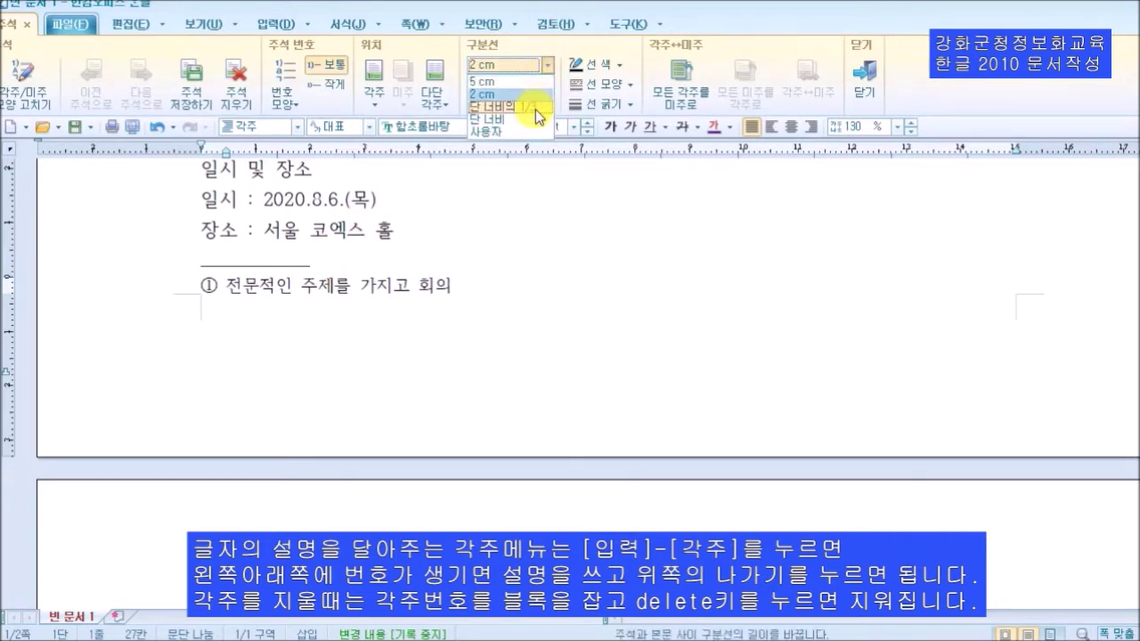
pyautogui.click(536, 107)
pyautogui.click(547, 65)
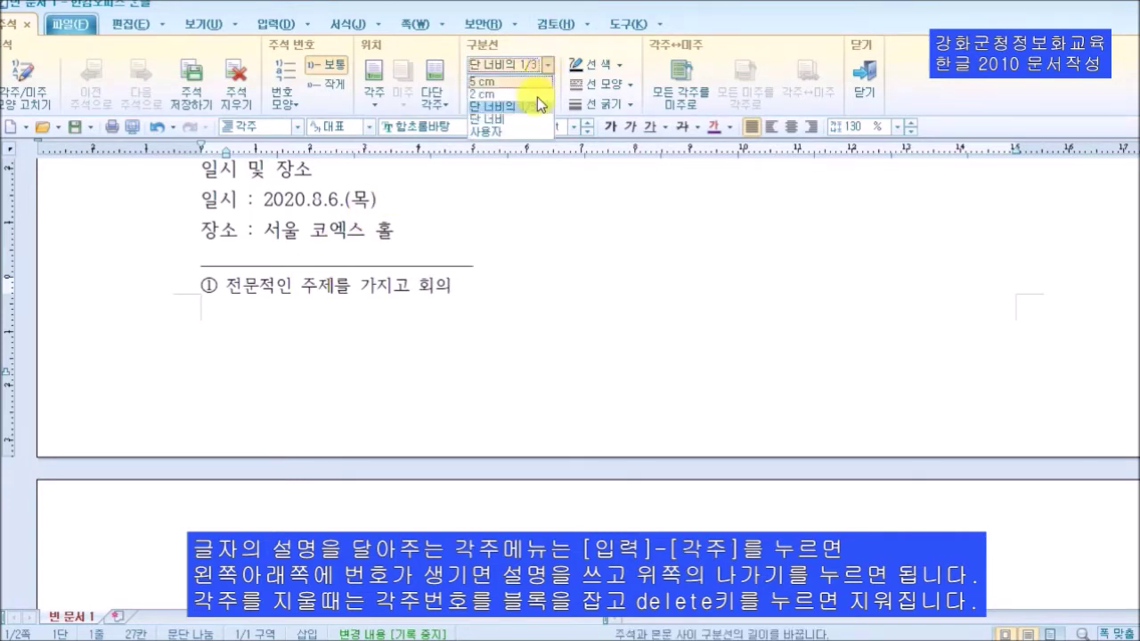
pyautogui.click(511, 120)
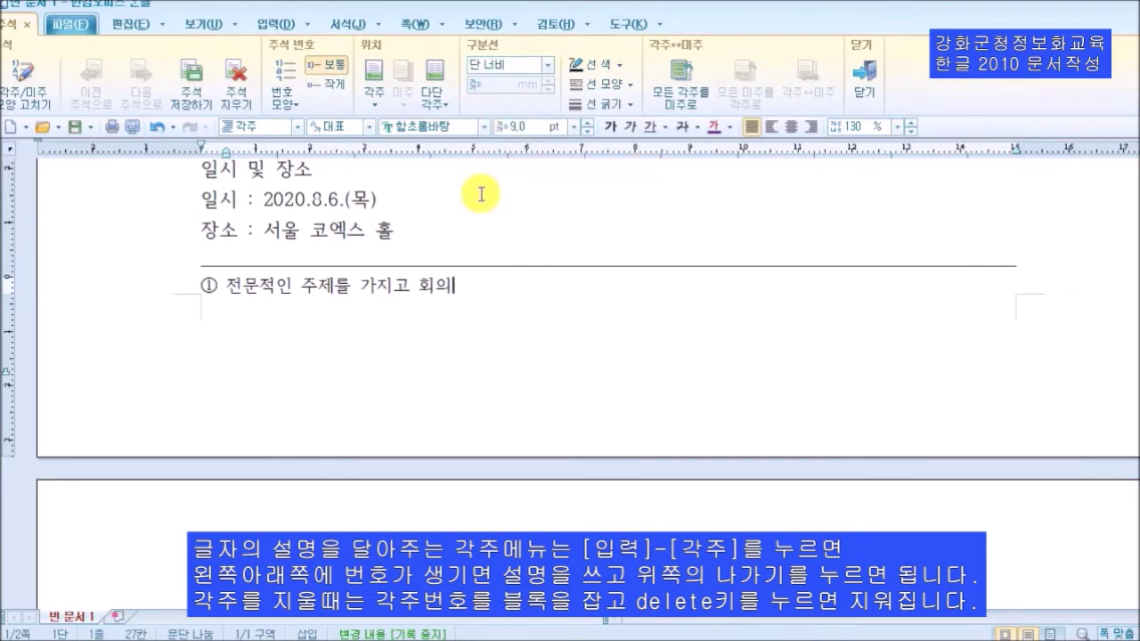
pyautogui.click(547, 66)
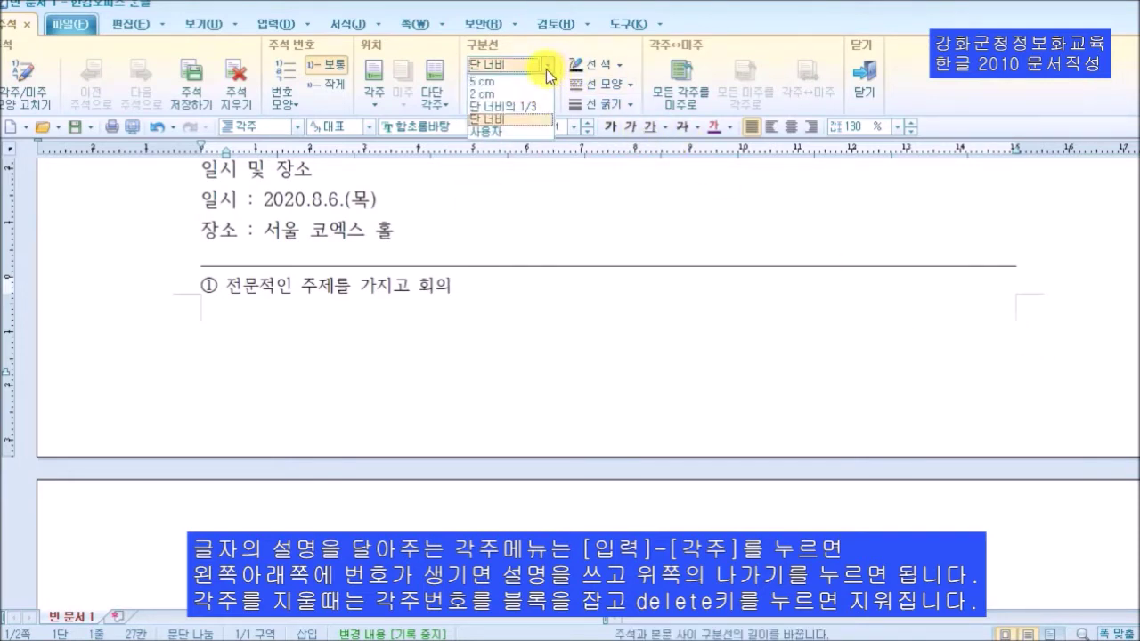
pyautogui.click(489, 87)
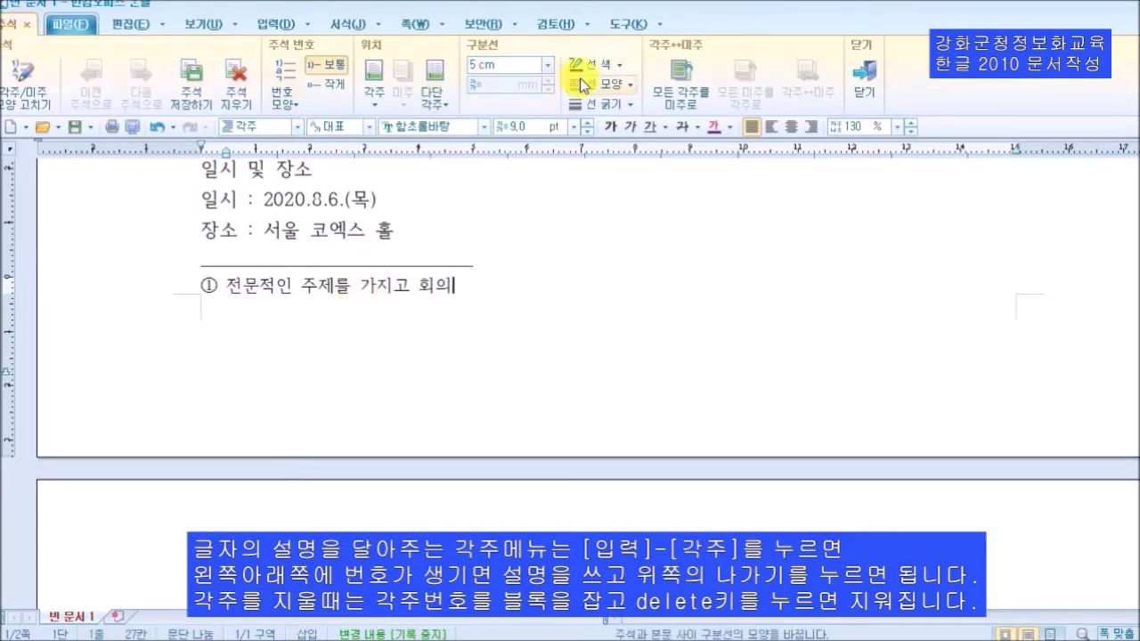
# Close footnote editing and check the footnote mark after 컨퍼런스 and the surrounding pages
pyautogui.click(865, 80)
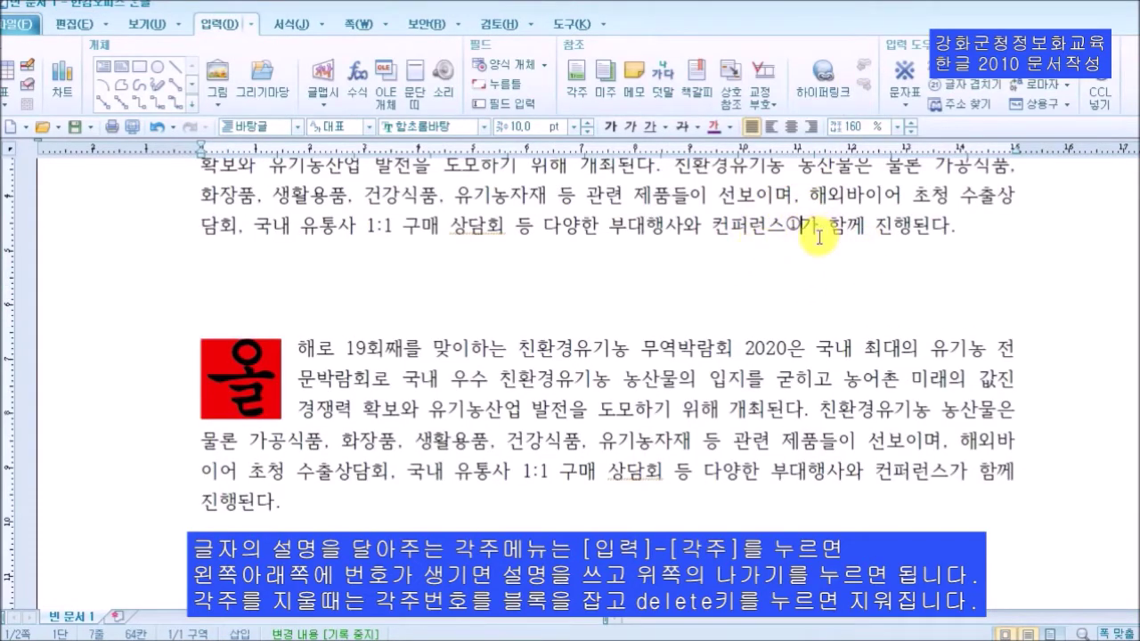
pyautogui.scroll(-5, 445, 390)
pyautogui.scroll(-6, 254, 448)
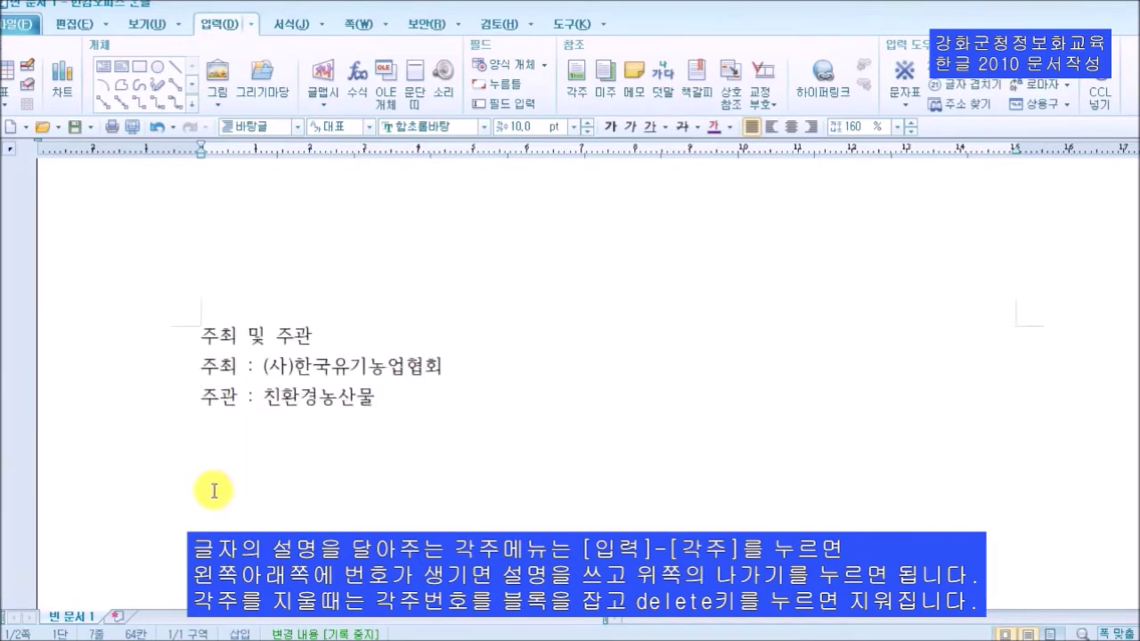
pyautogui.scroll(5, 213, 490)
pyautogui.scroll(5, 883, 193)
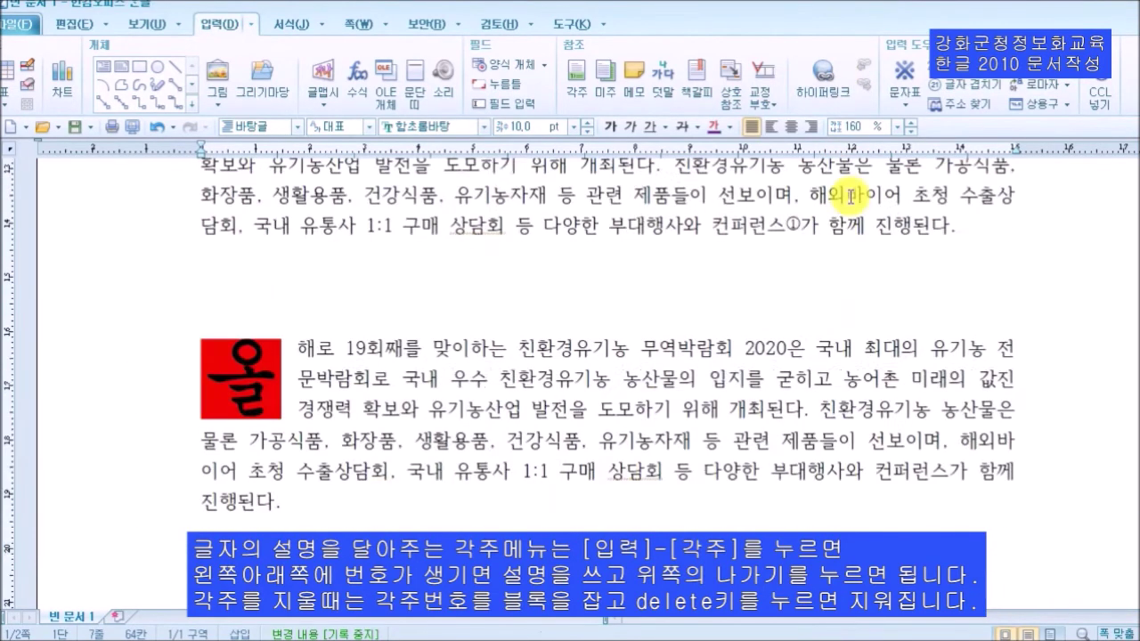
pyautogui.scroll(3, 479, 441)
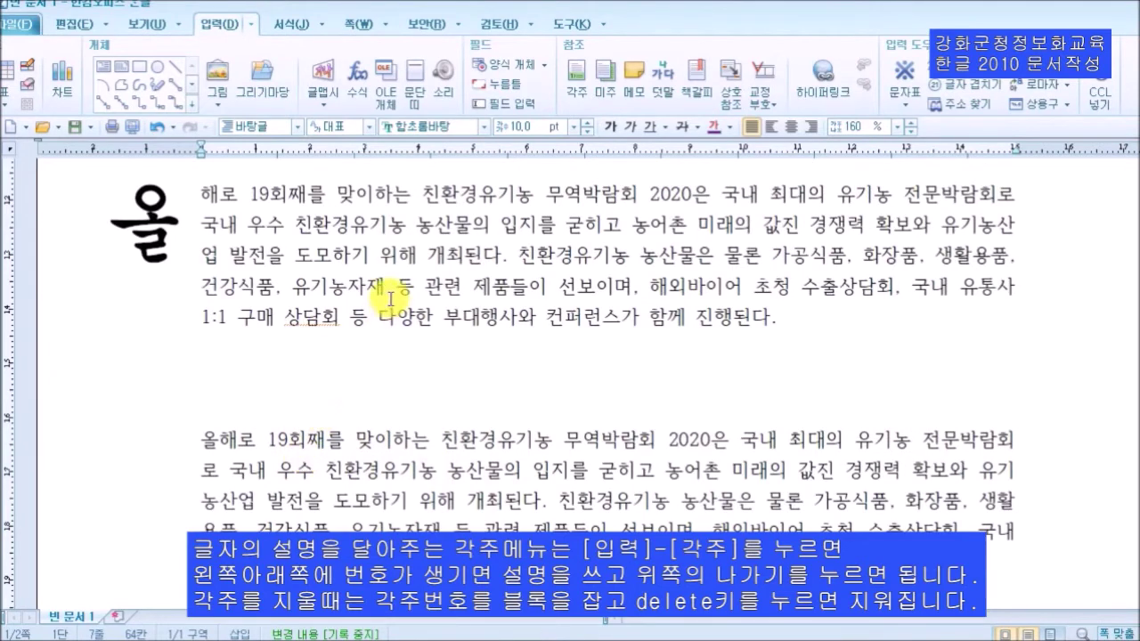
pyautogui.scroll(3, 391, 299)
pyautogui.scroll(-1, 415, 294)
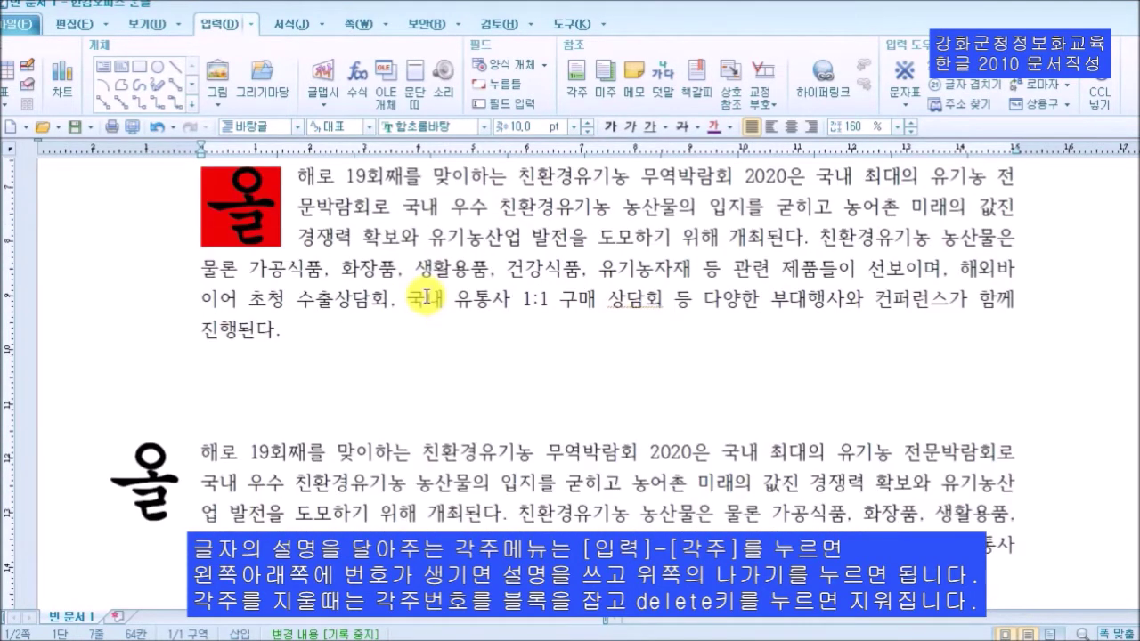
pyautogui.scroll(-1, 300, 158)
pyautogui.scroll(1, 242, 267)
# Add a footnote reading 일을 진행합니다. after 진행 in the paragraph with the margin drop cap and check both footnotes
pyautogui.click(242, 341)
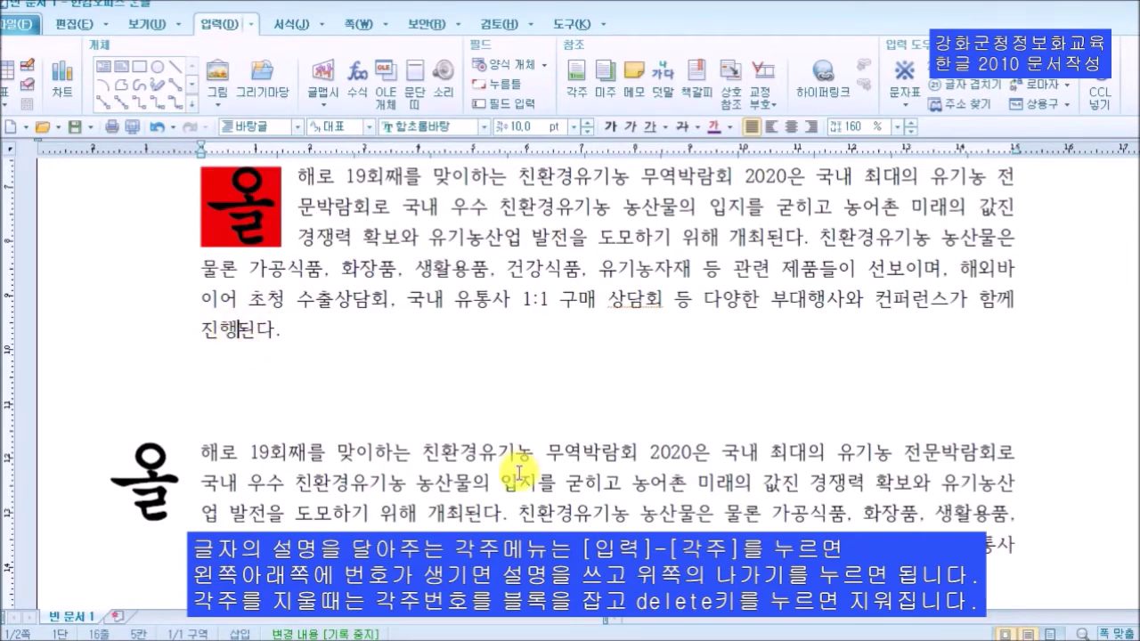
pyautogui.scroll(-3, 515, 470)
pyautogui.click(736, 409)
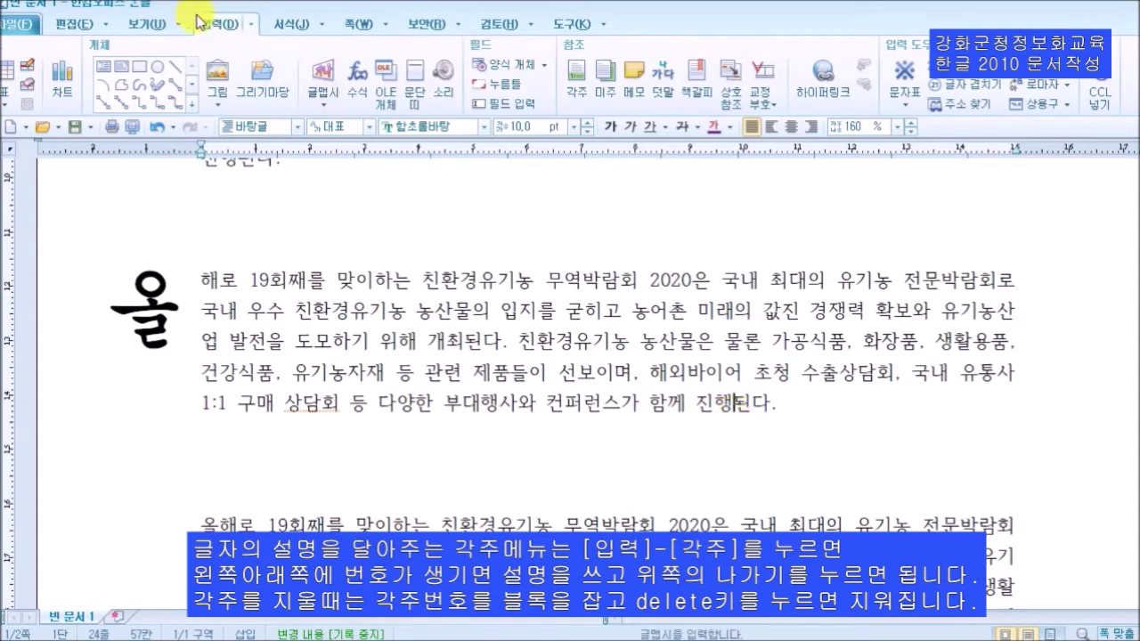
pyautogui.click(581, 75)
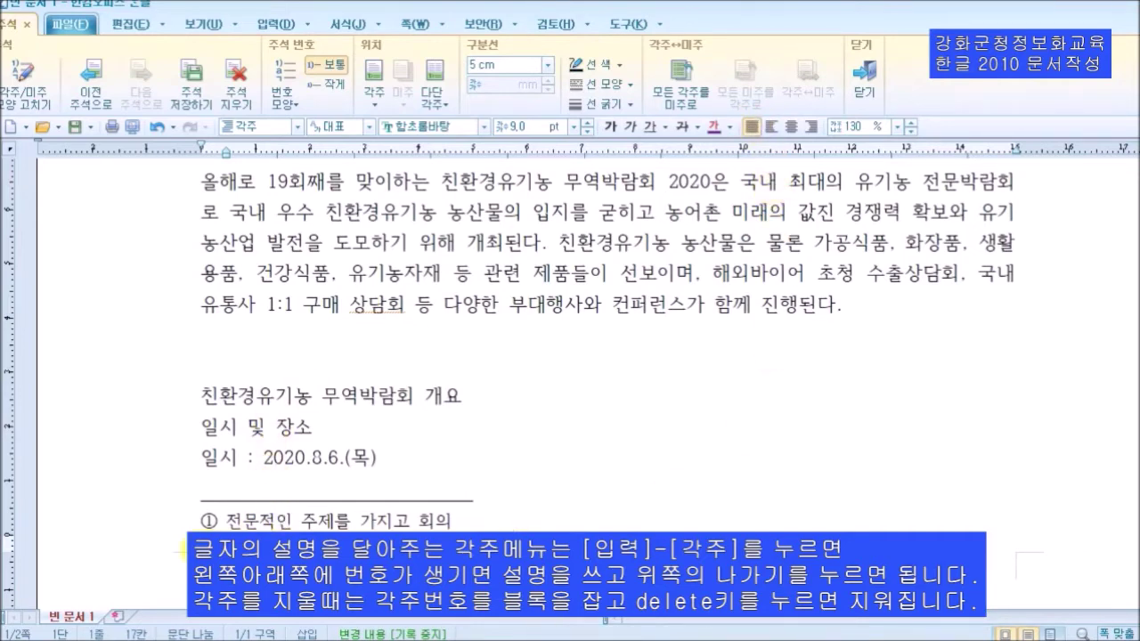
pyautogui.click(862, 74)
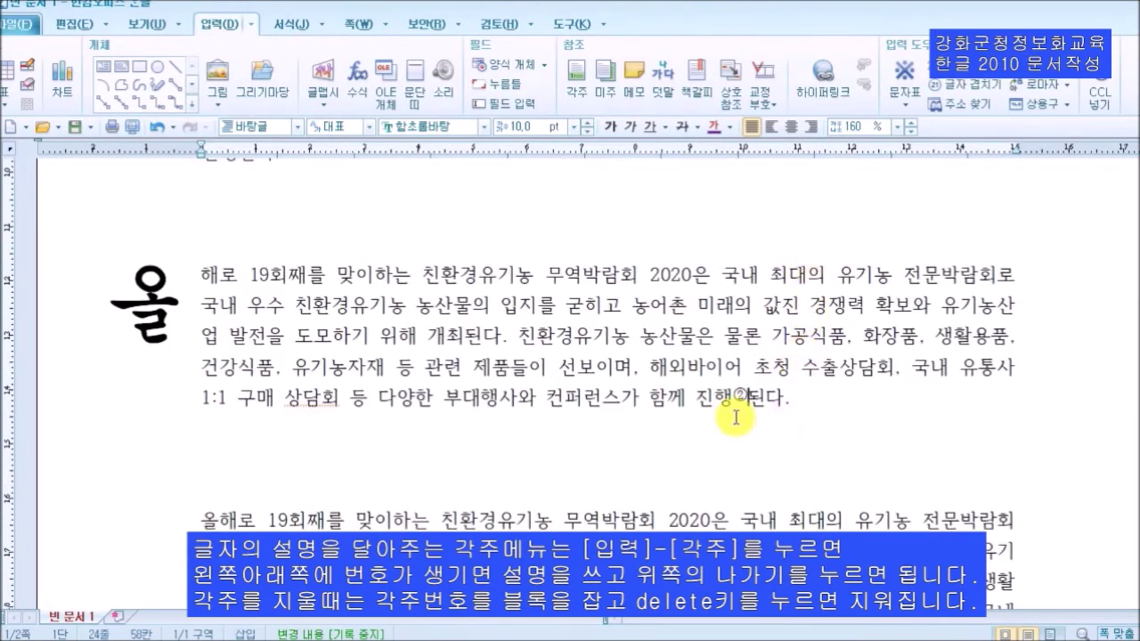
pyautogui.scroll(-10, 736, 419)
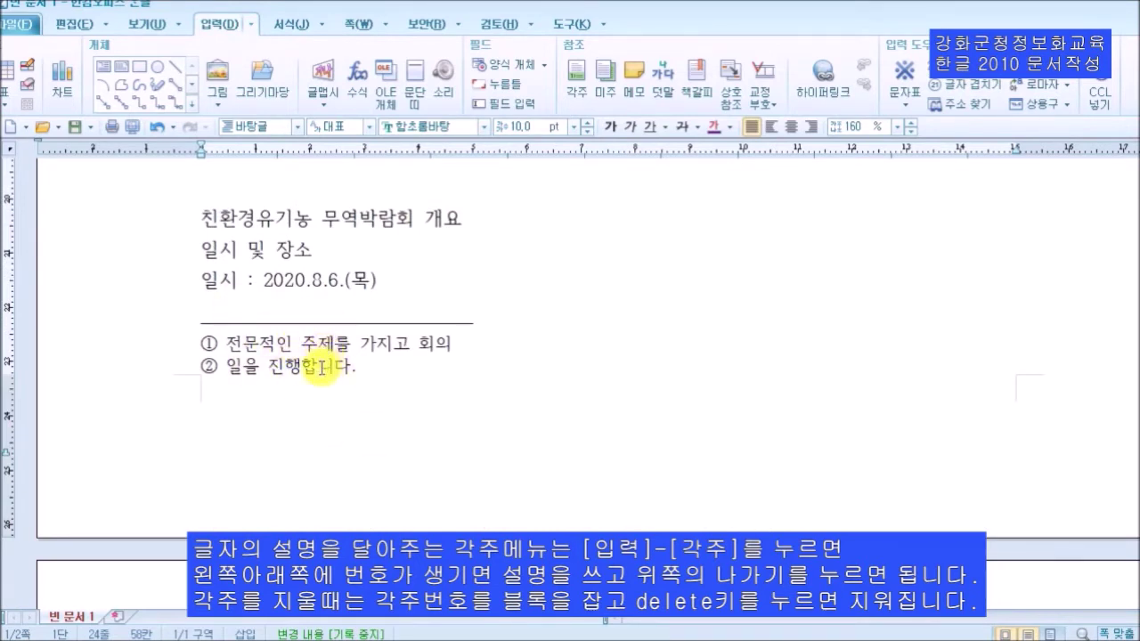
pyautogui.click(276, 343)
pyautogui.click(278, 366)
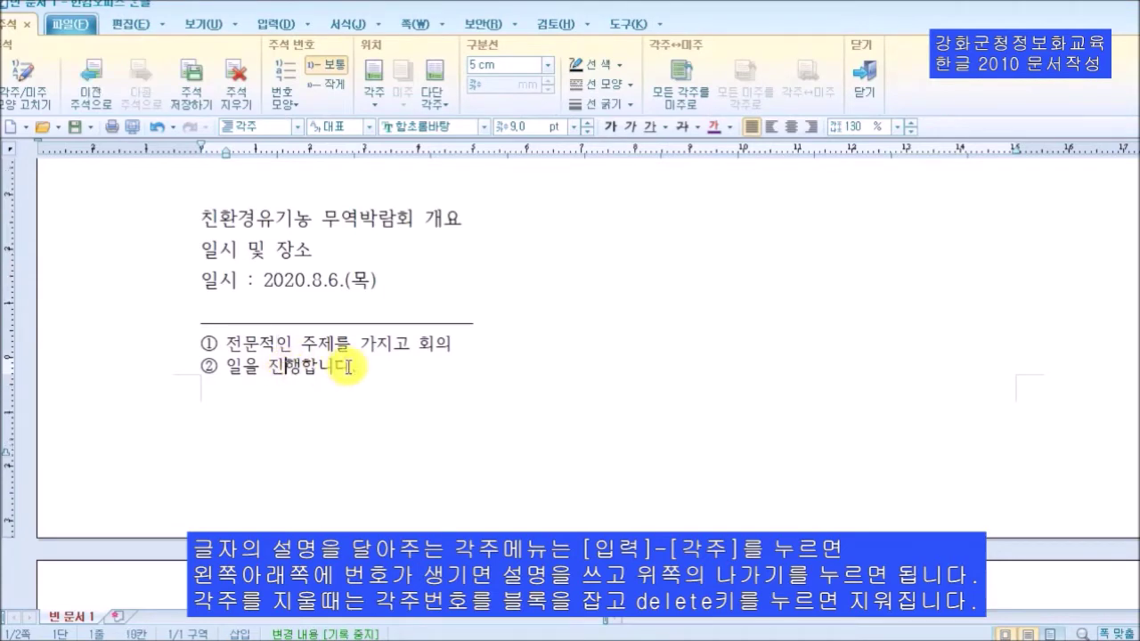
pyautogui.click(394, 348)
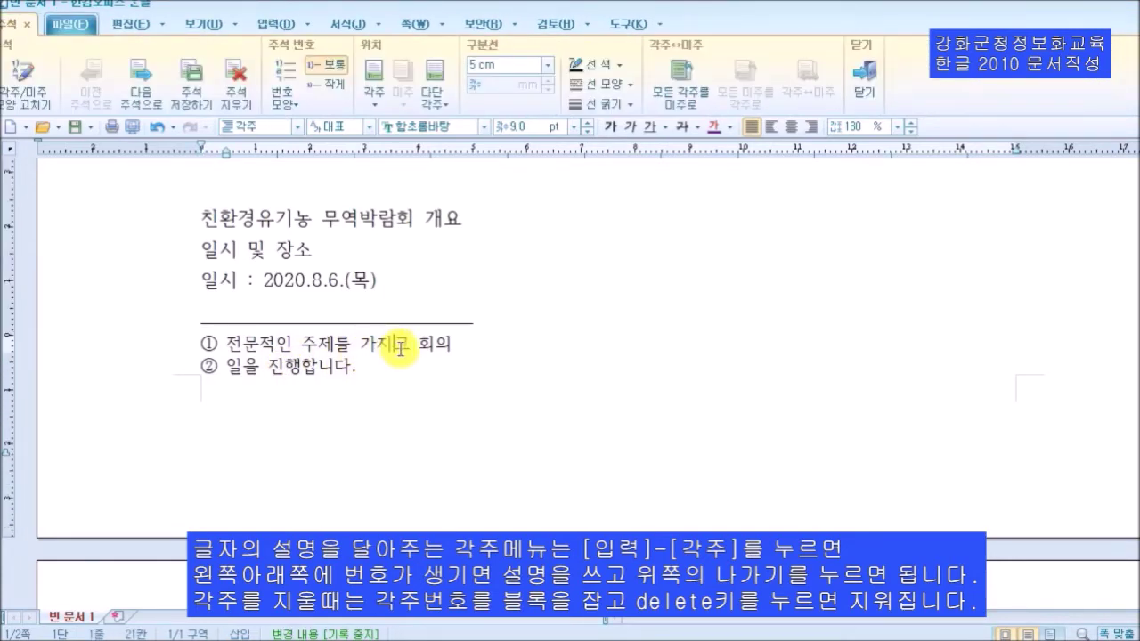
# Delete the footnote mark after 진행 in the paragraph with the margin drop cap, check the remaining footnote and close footnote editing
pyautogui.scroll(-10, 401, 347)
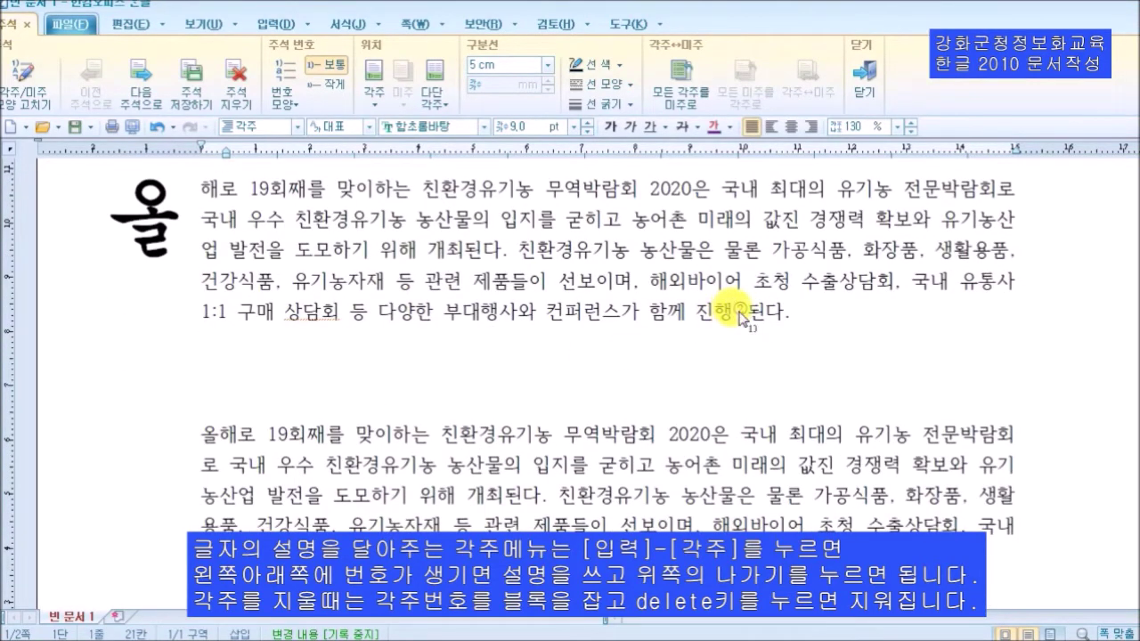
pyautogui.click(731, 308)
pyautogui.moveTo(729, 312); pyautogui.dragTo(752, 312)
pyautogui.press('Delete')
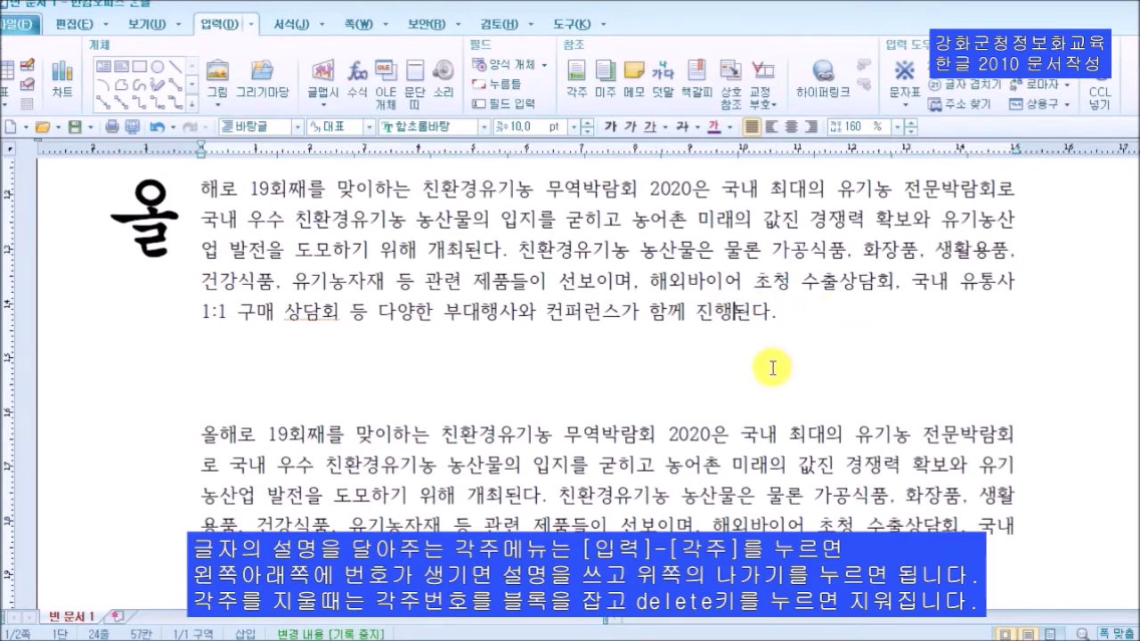
pyautogui.scroll(-10, 758, 370)
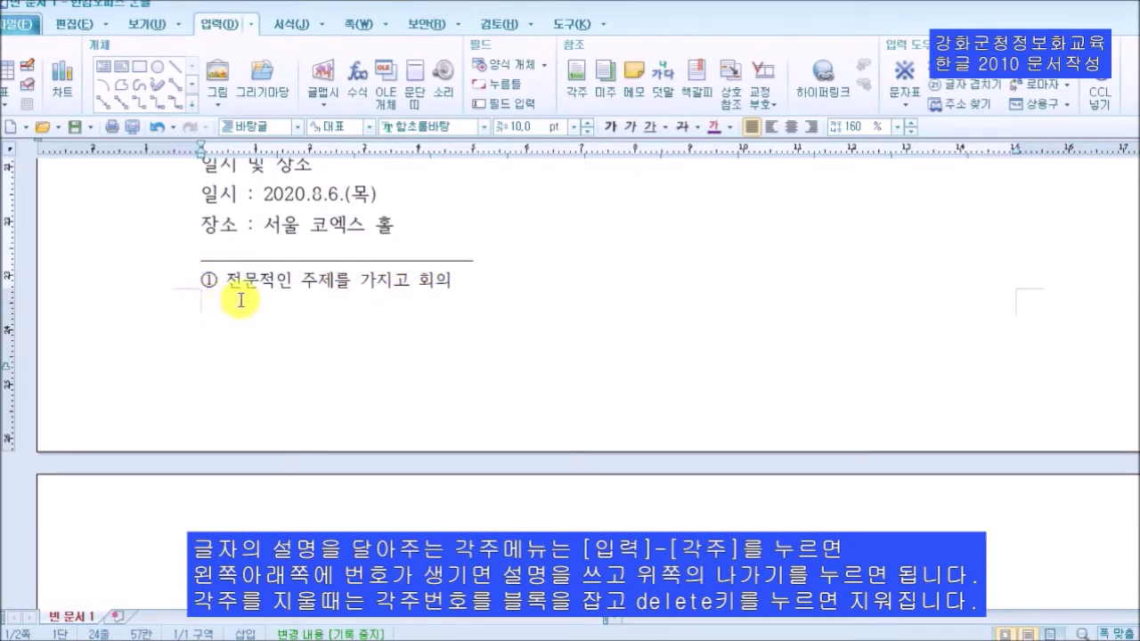
pyautogui.click(395, 285)
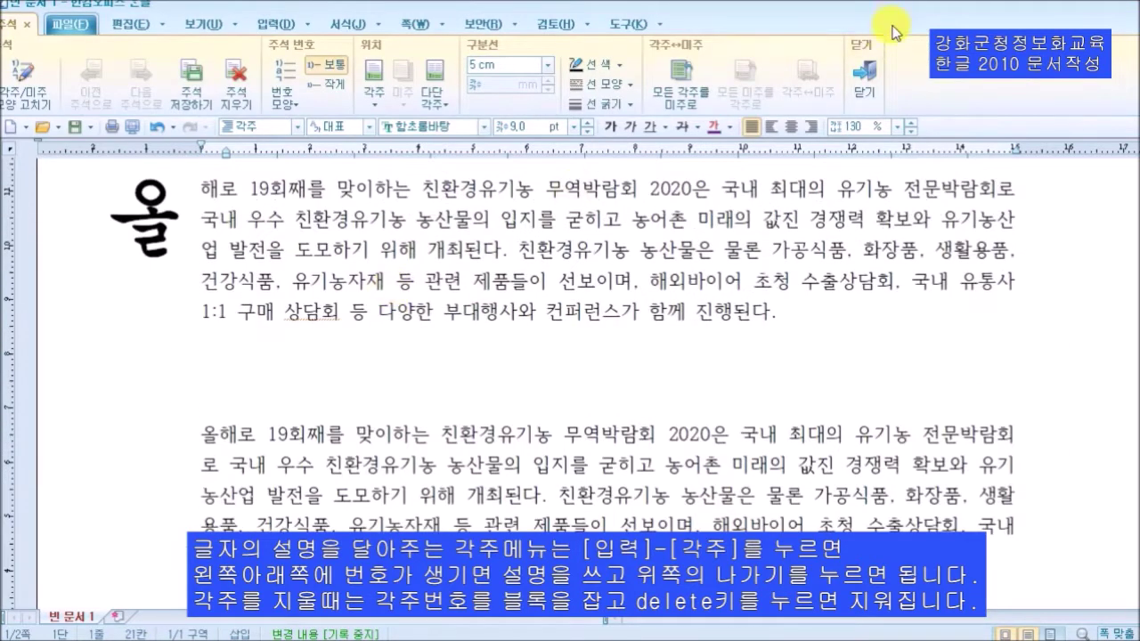
pyautogui.click(871, 74)
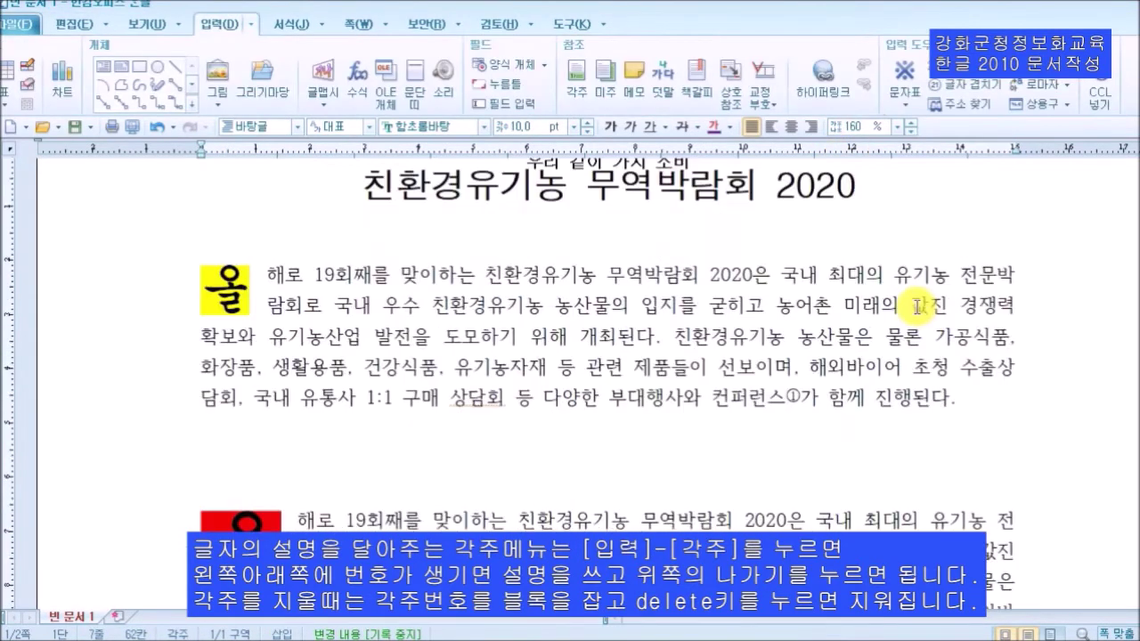
# Look over both pages, from the title to the 주최 및 주관 section
pyautogui.scroll(2, 917, 312)
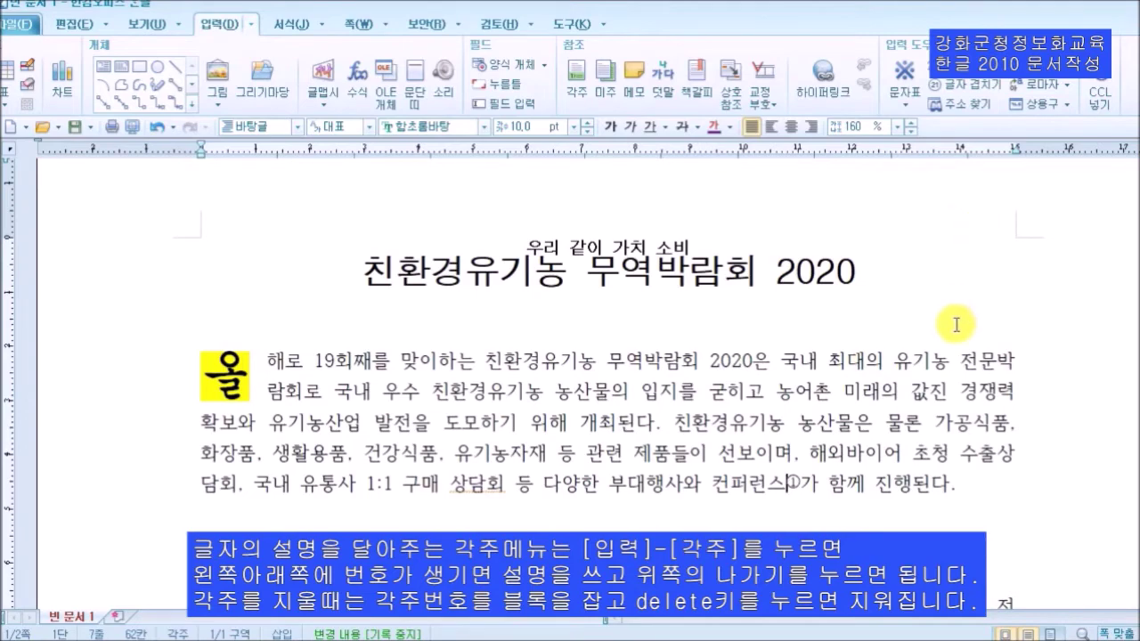
pyautogui.scroll(3, 949, 330)
pyautogui.scroll(-2, 952, 341)
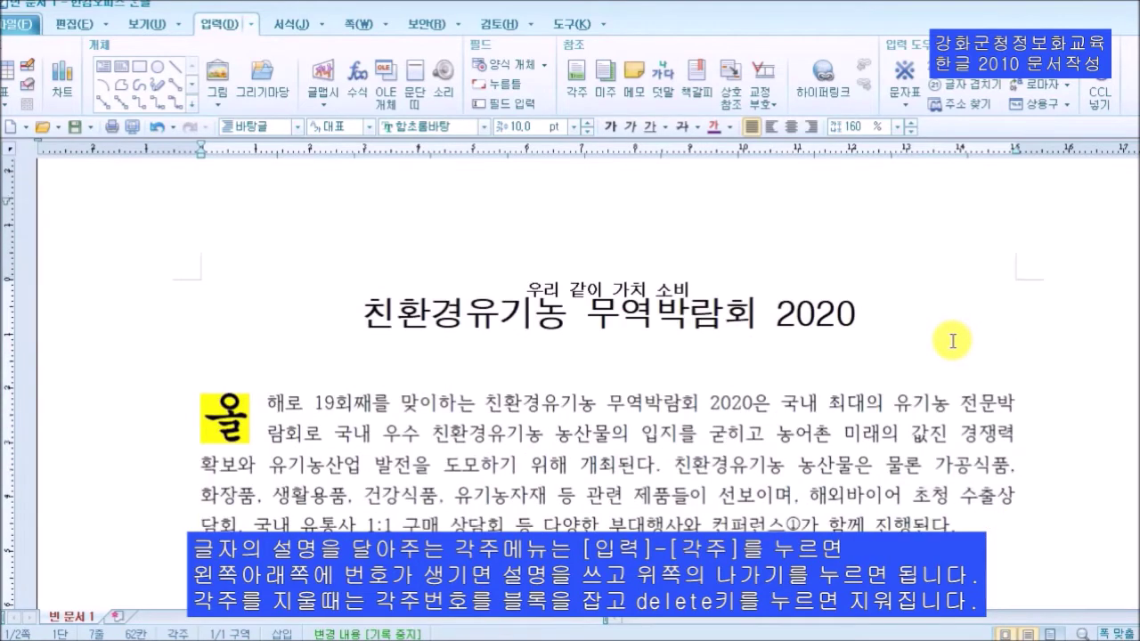
pyautogui.scroll(-15, 952, 341)
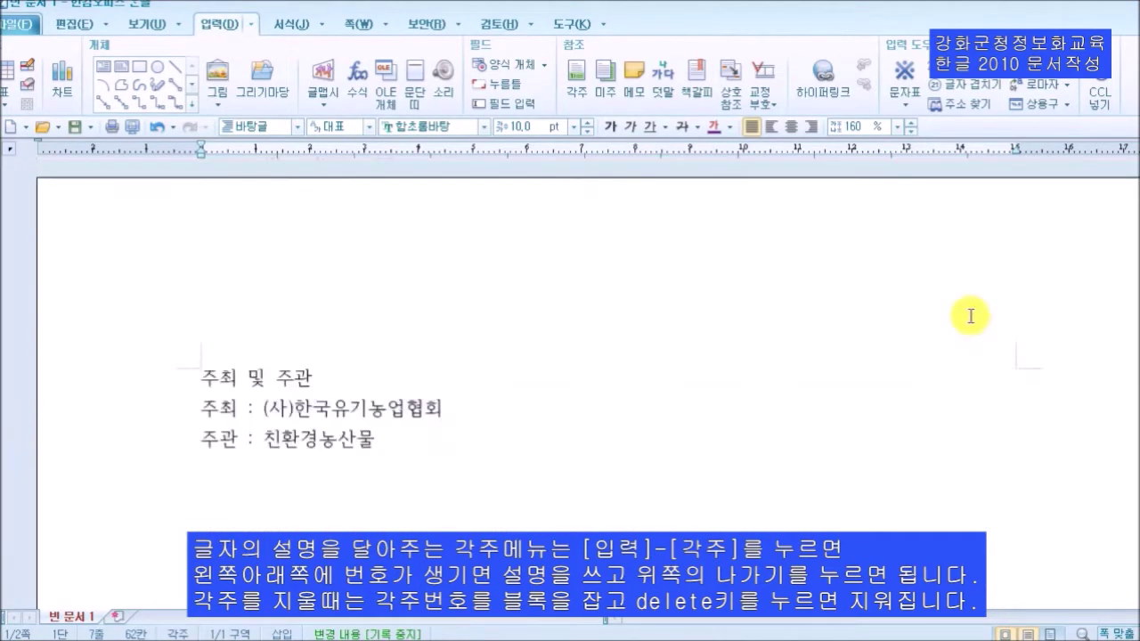
pyautogui.scroll(15, 970, 316)
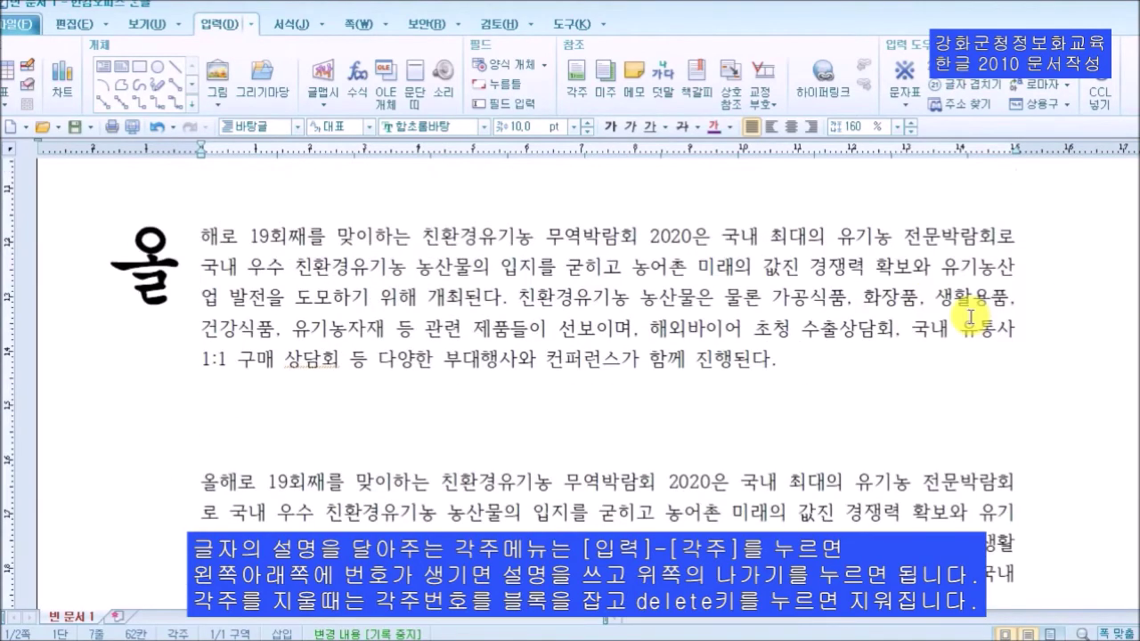
pyautogui.scroll(-10, 822, 349)
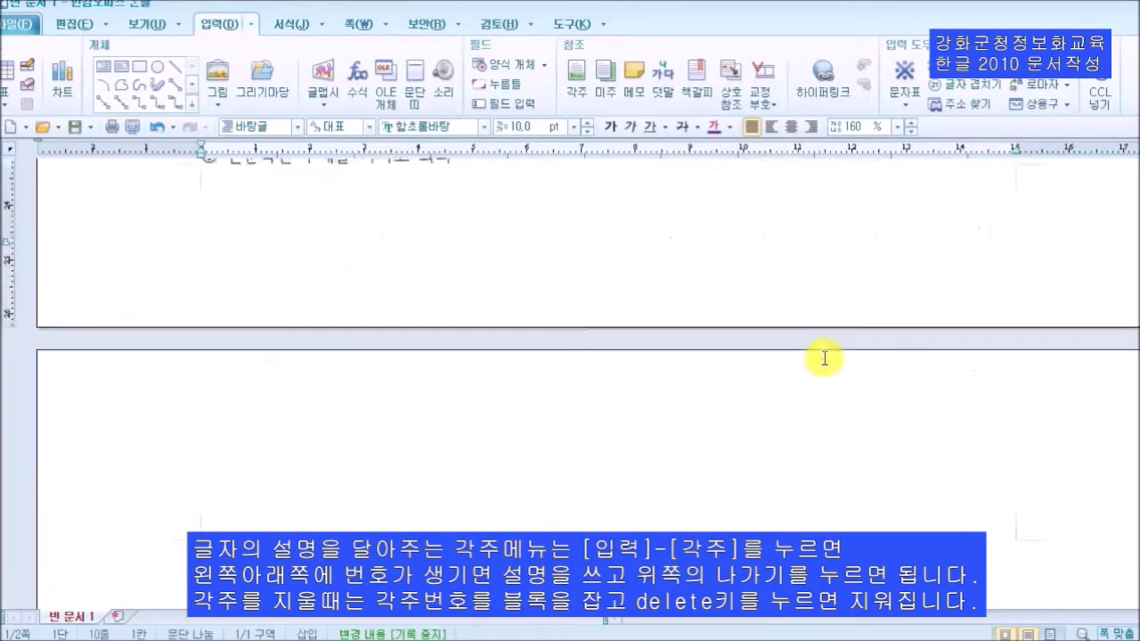
pyautogui.scroll(-3, 797, 354)
pyautogui.scroll(15, 792, 353)
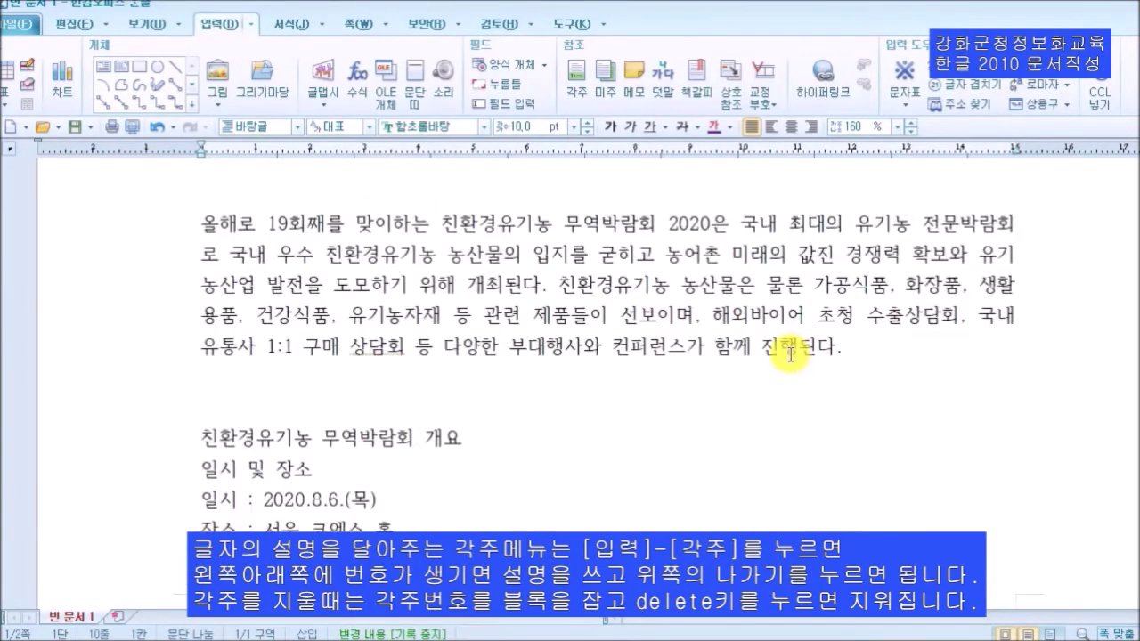
# Start 쪽 번호 매기기 from the title line, try several page number positions and choose the bottom centre of the page
pyautogui.click(655, 429)
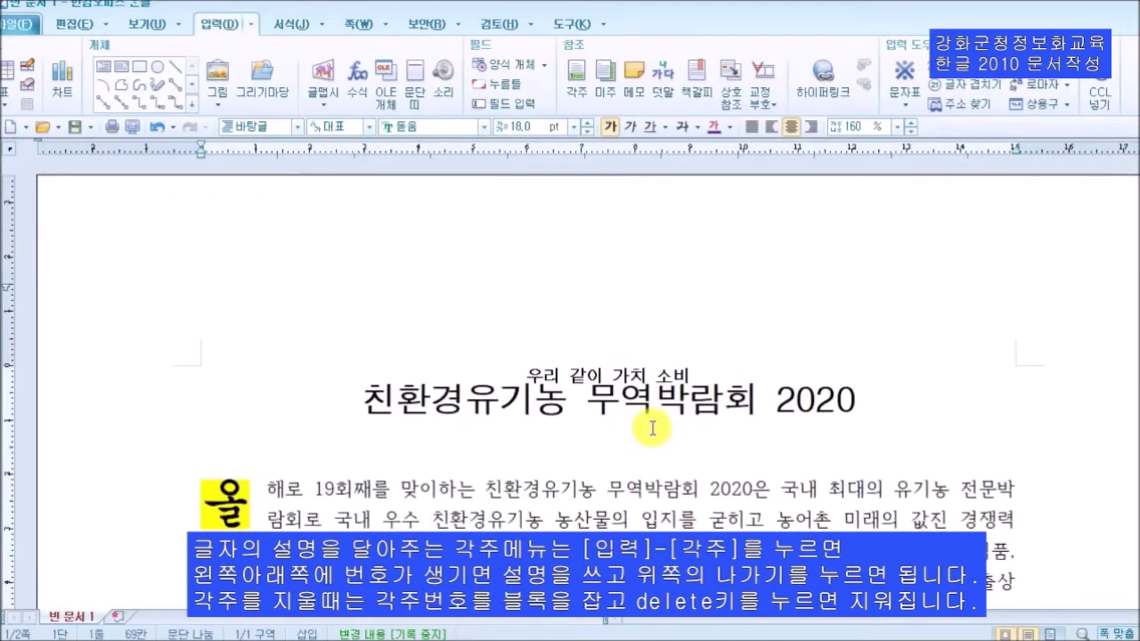
pyautogui.click(356, 32)
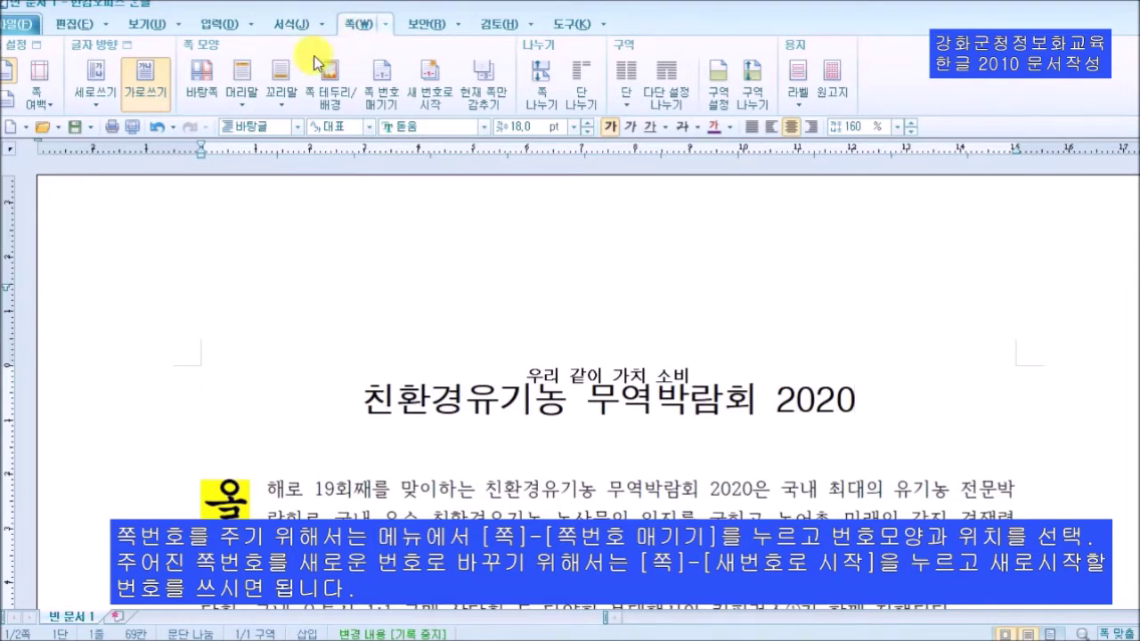
pyautogui.click(381, 82)
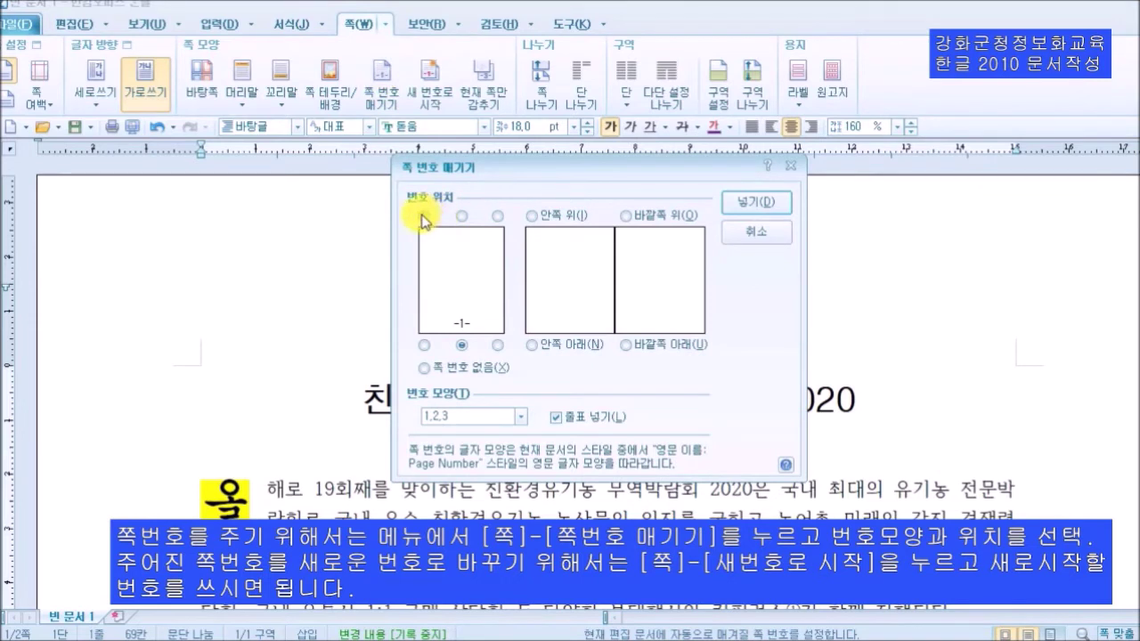
pyautogui.click(462, 215)
pyautogui.click(497, 216)
pyautogui.click(497, 345)
pyautogui.click(461, 345)
pyautogui.click(425, 345)
pyautogui.click(461, 345)
pyautogui.click(497, 345)
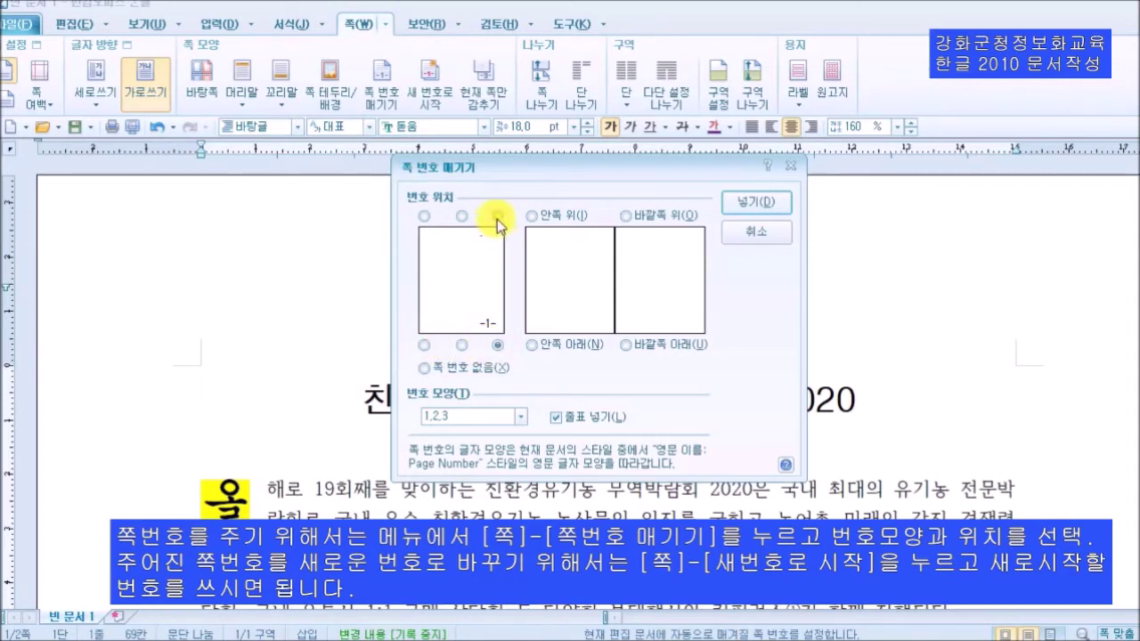
pyautogui.click(462, 216)
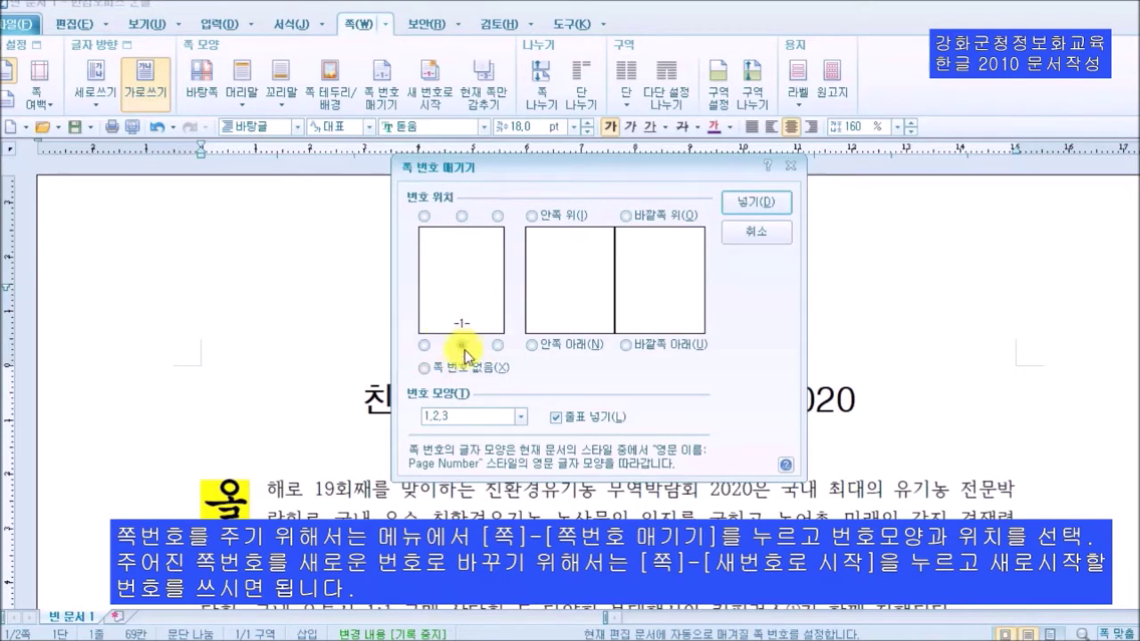
# Try the page number formats ①,②,③, i,ii,iii and 가,나,다, and return to 1,2,3
pyautogui.click(478, 419)
pyautogui.click(457, 445)
pyautogui.click(472, 417)
pyautogui.click(457, 471)
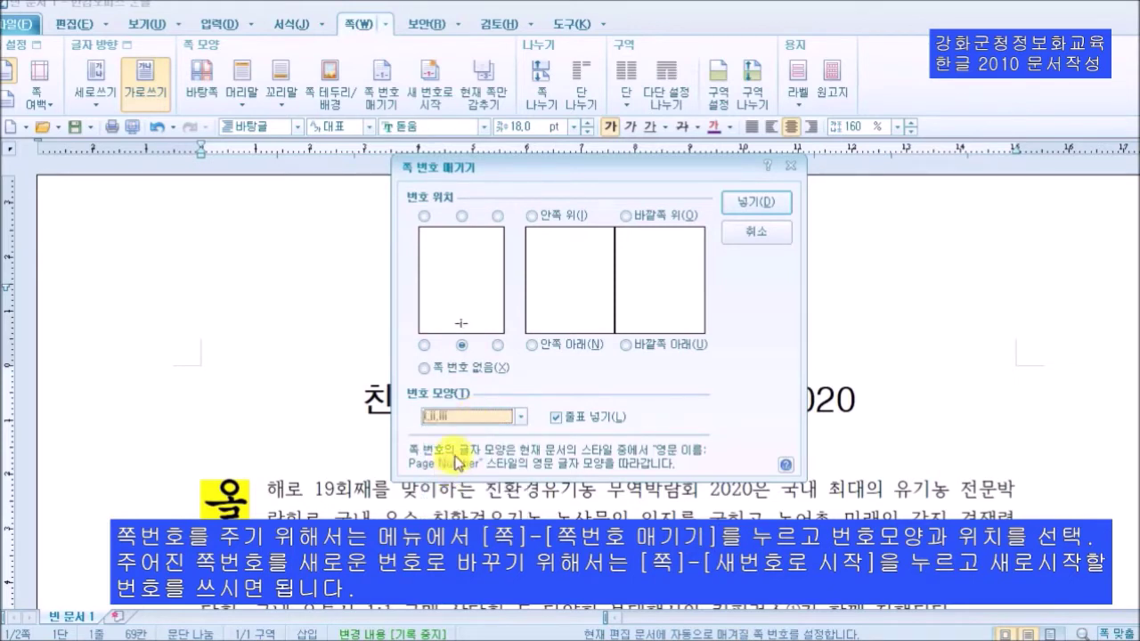
pyautogui.click(481, 417)
pyautogui.click(467, 496)
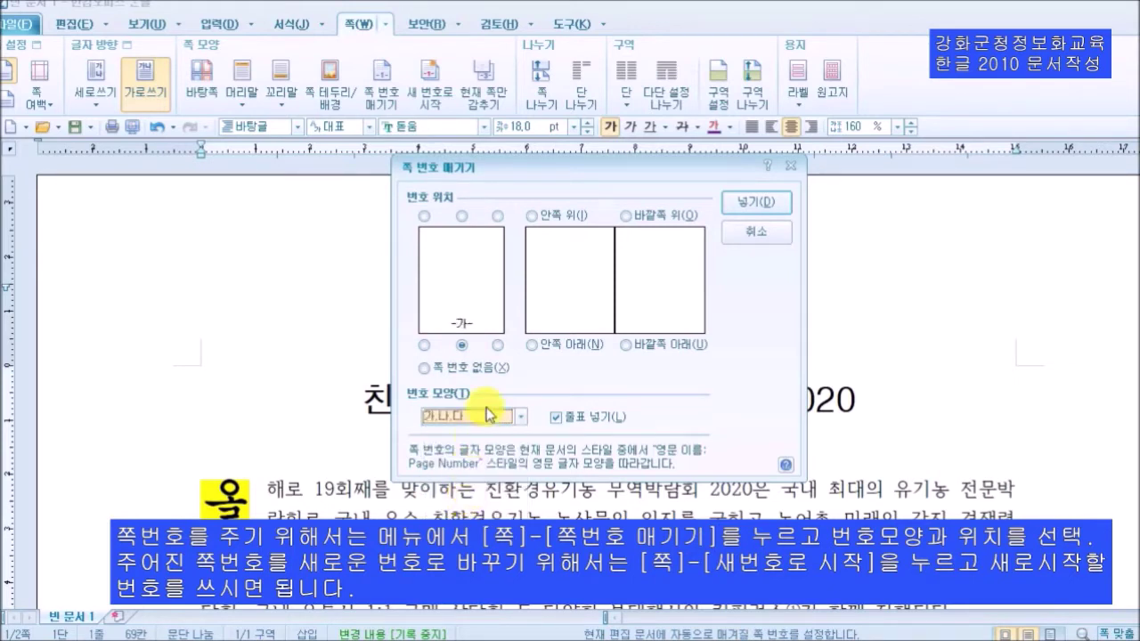
pyautogui.click(483, 418)
pyautogui.scroll(5, 486, 437)
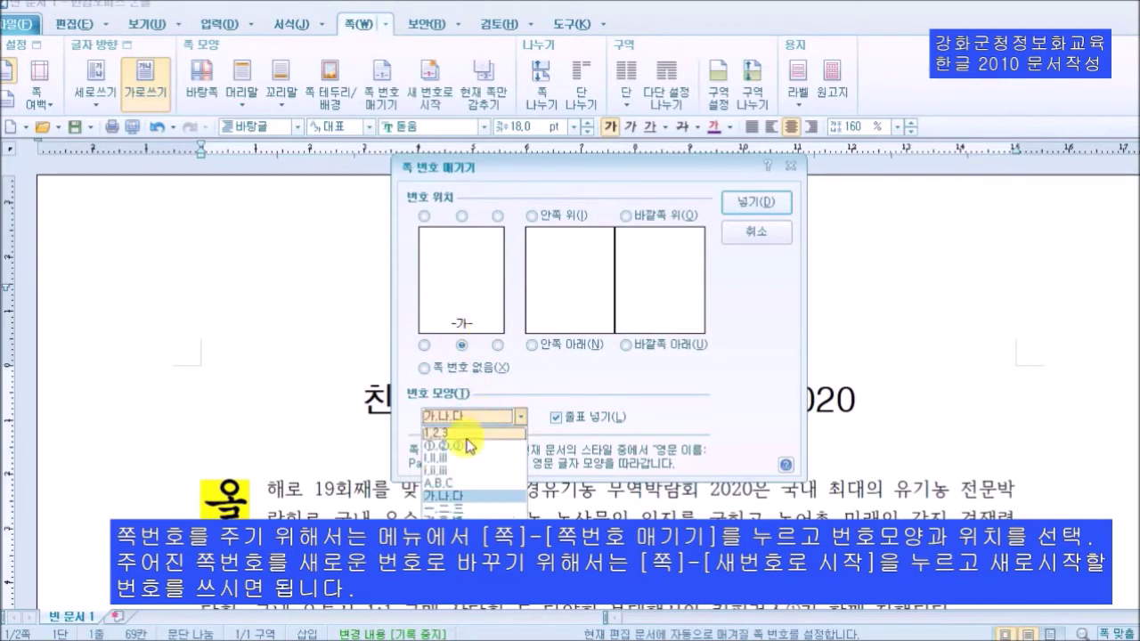
pyautogui.click(465, 435)
# Insert the page numbers with the 줄표 넣기 dashes kept on and check them at the foot of the pages
pyautogui.click(552, 417)
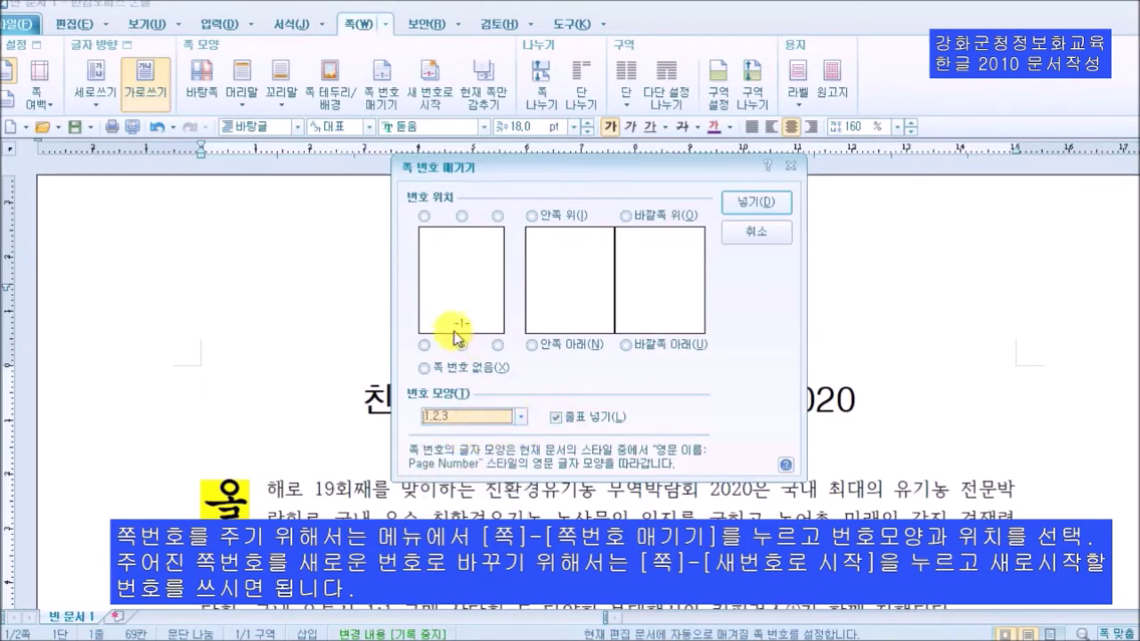
pyautogui.click(573, 419)
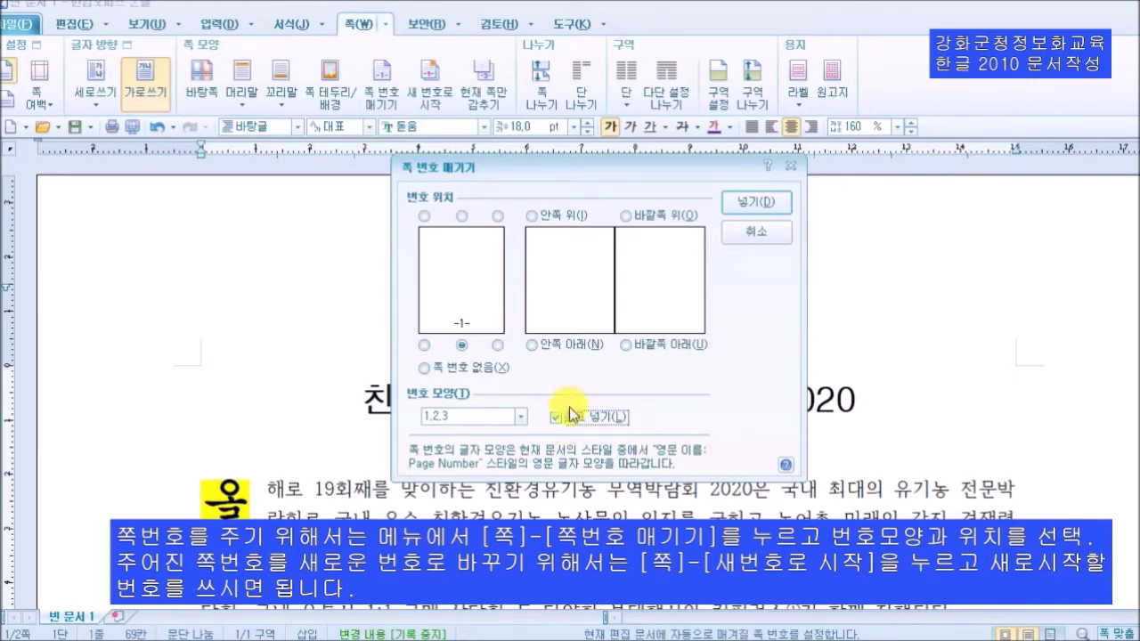
pyautogui.click(771, 208)
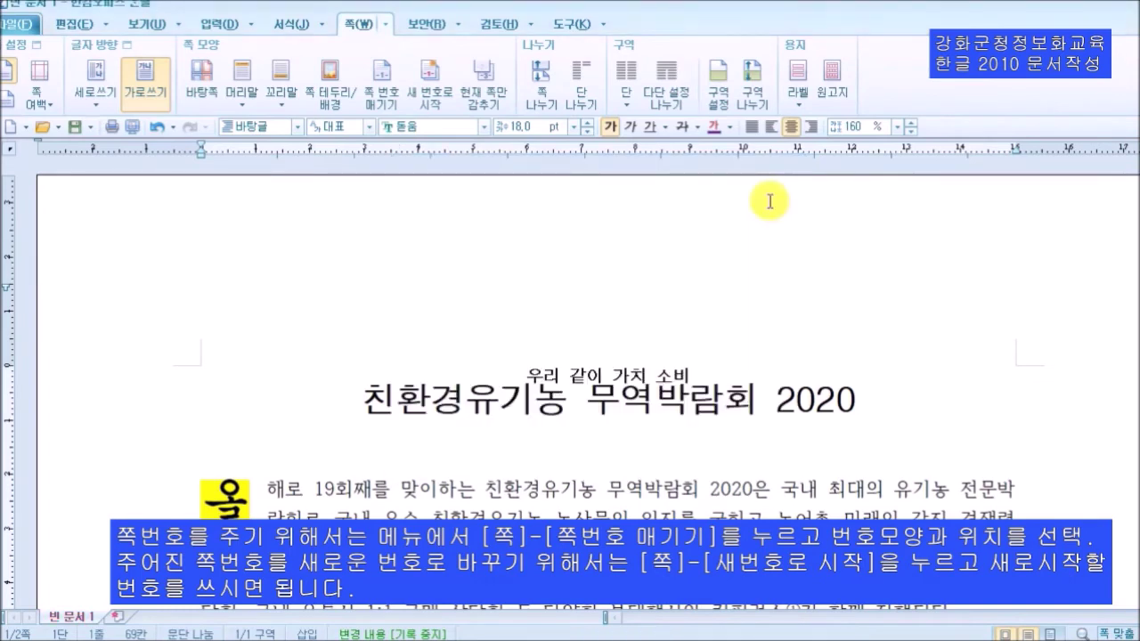
pyautogui.scroll(-8, 769, 201)
pyautogui.scroll(-15, 769, 201)
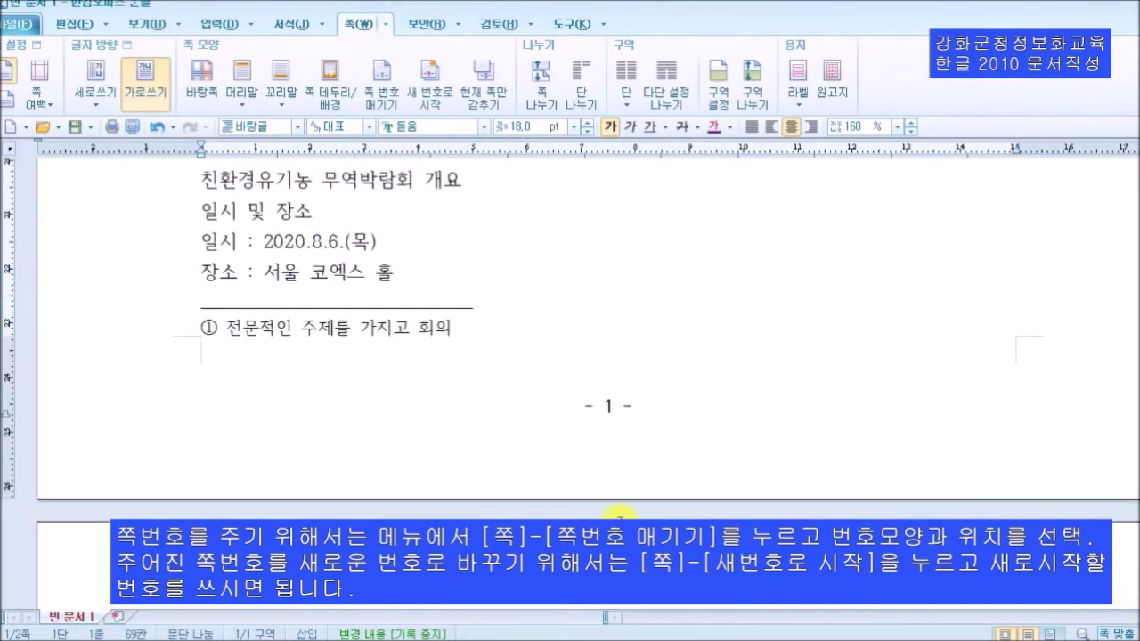
pyautogui.scroll(-8, 629, 516)
pyautogui.scroll(10, 628, 516)
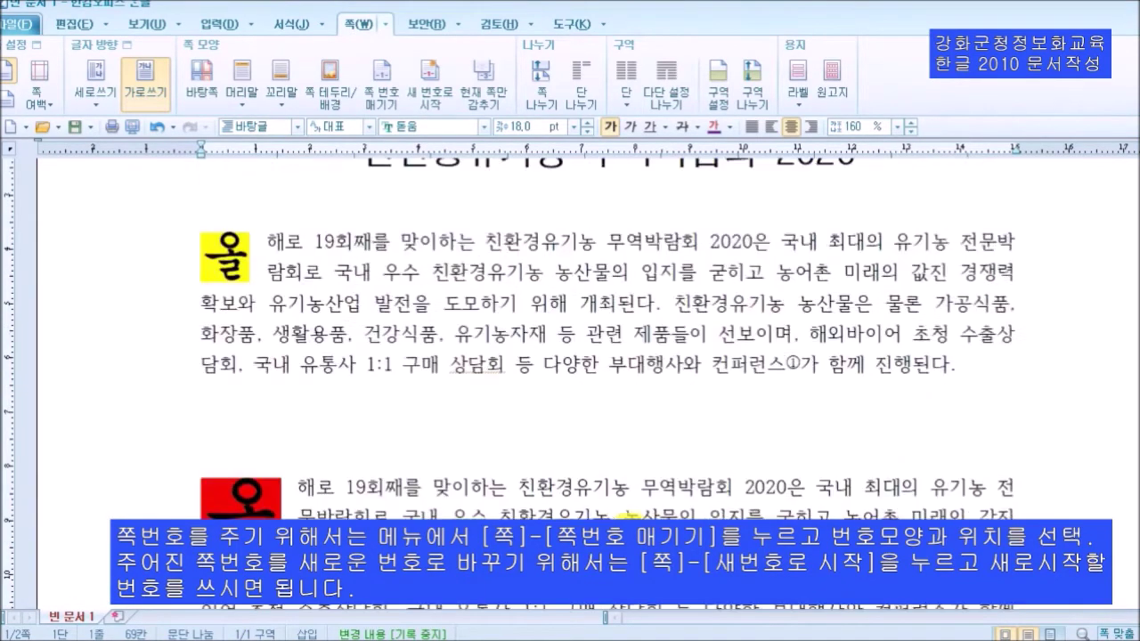
pyautogui.scroll(5, 705, 439)
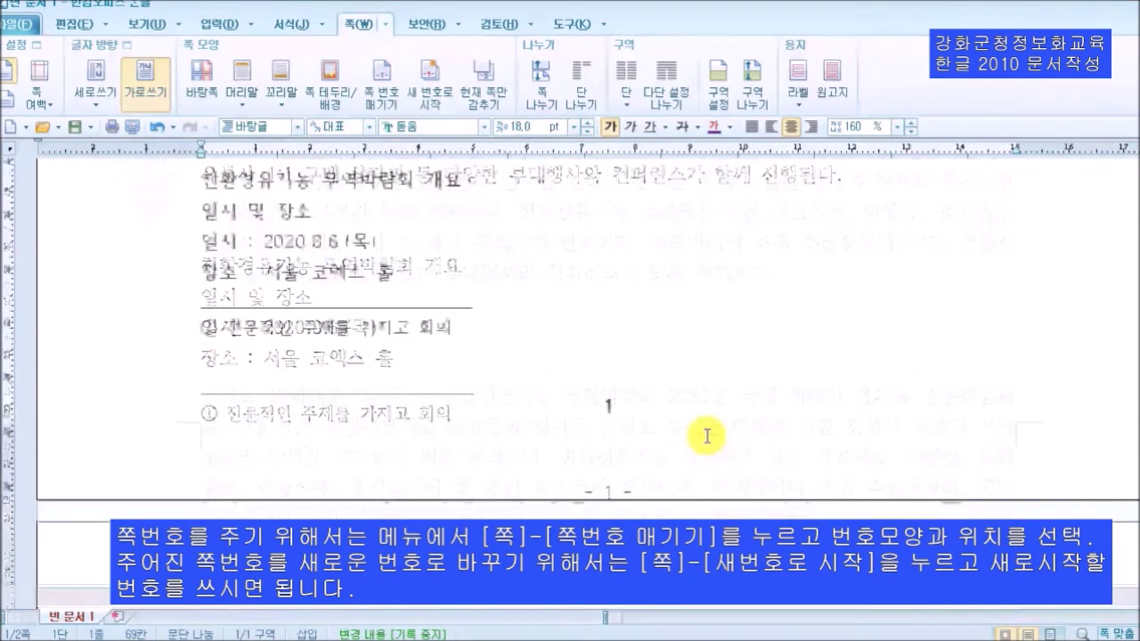
pyautogui.scroll(10, 705, 438)
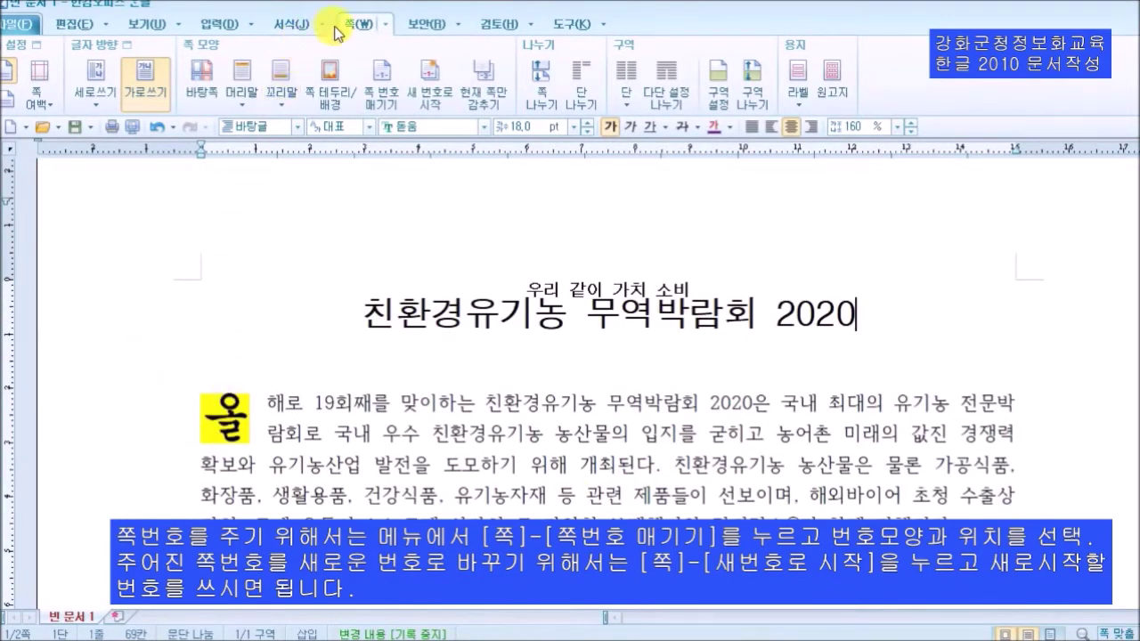
# Try 쪽 번호 매기기 with the bottom right position and the 가,나,다 format, and check the foot of both pages
pyautogui.click(385, 78)
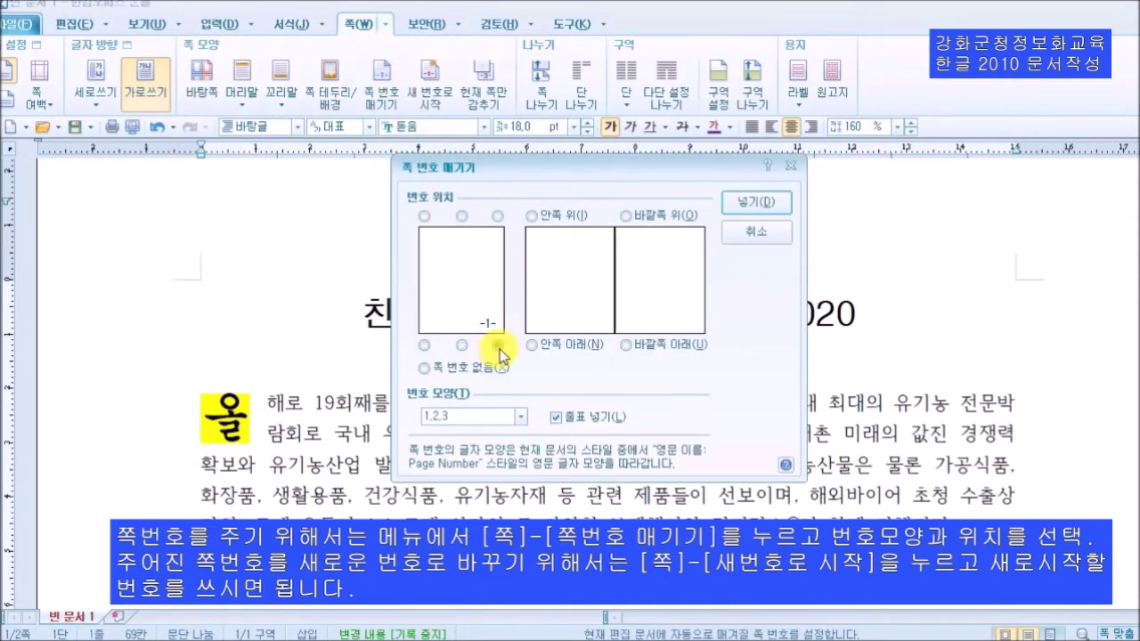
pyautogui.click(502, 419)
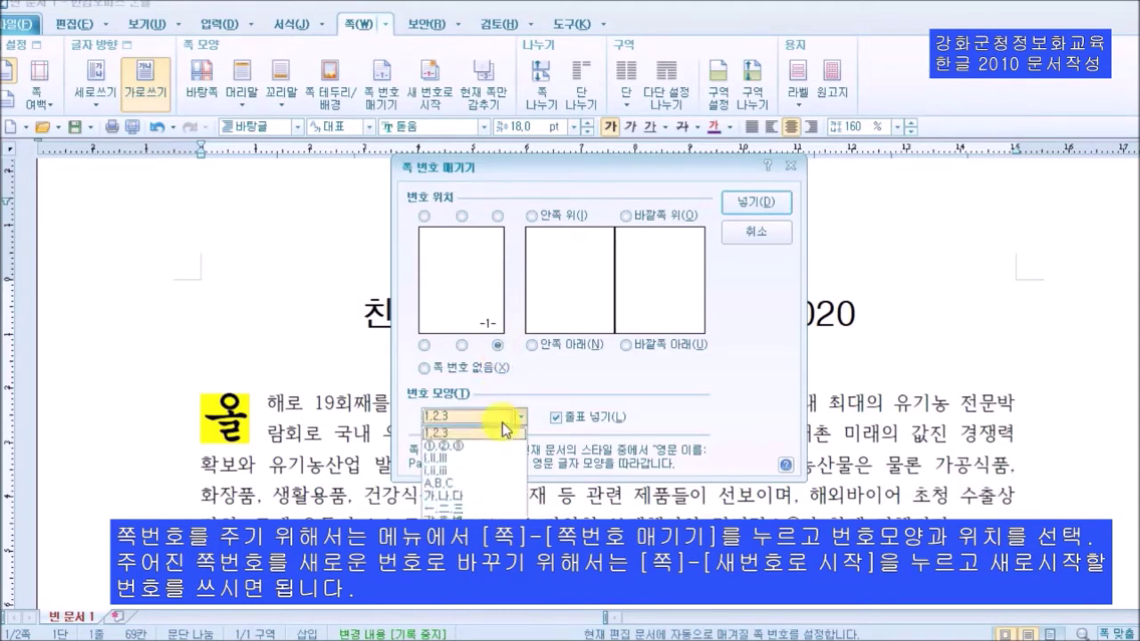
pyautogui.click(463, 496)
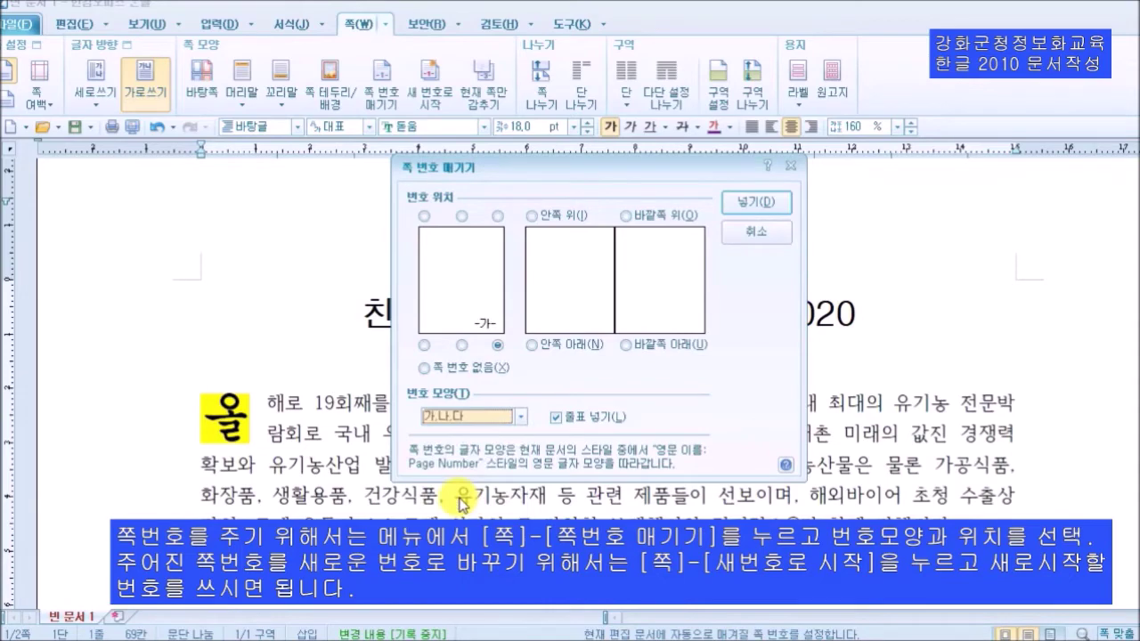
pyautogui.click(756, 204)
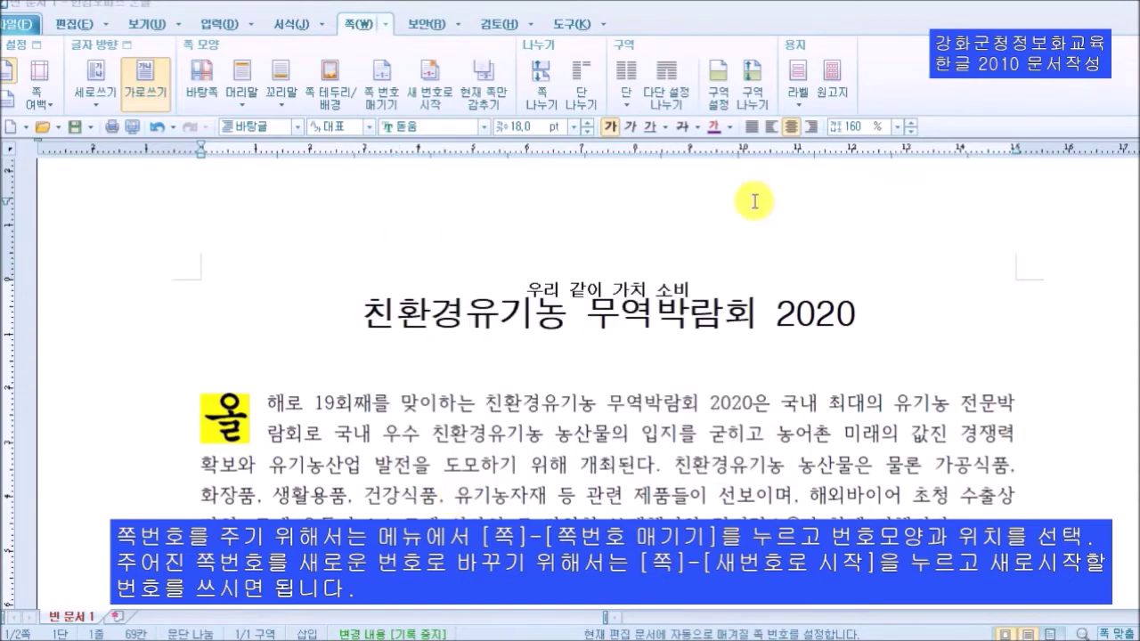
pyautogui.scroll(-5, 759, 249)
pyautogui.scroll(-3, 833, 294)
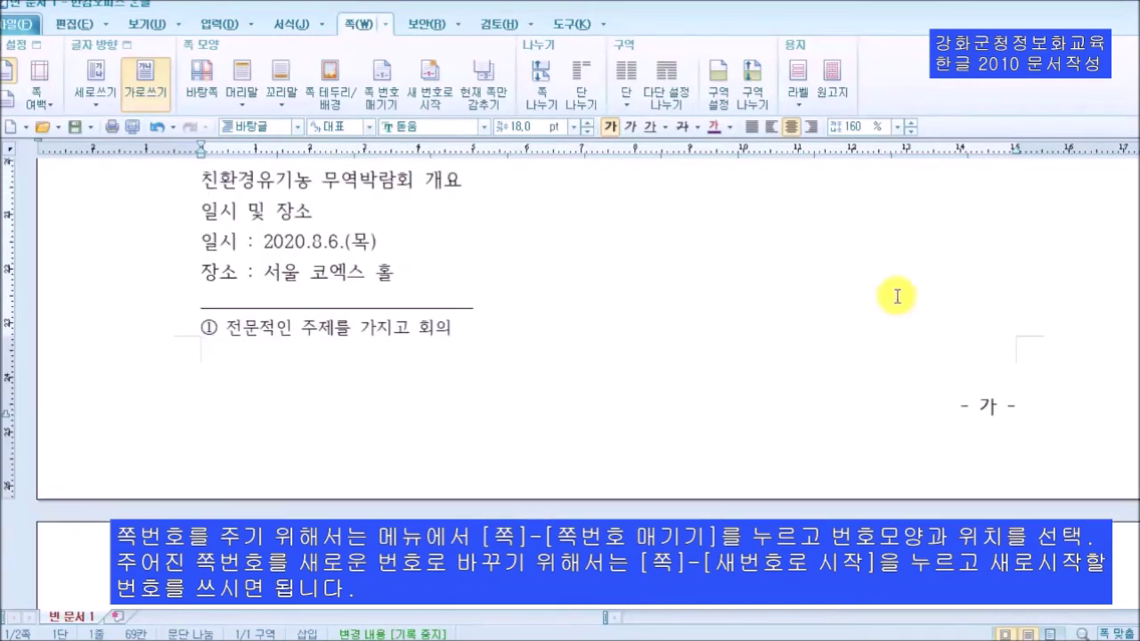
pyautogui.scroll(-5, 1015, 432)
pyautogui.scroll(-1, 1042, 428)
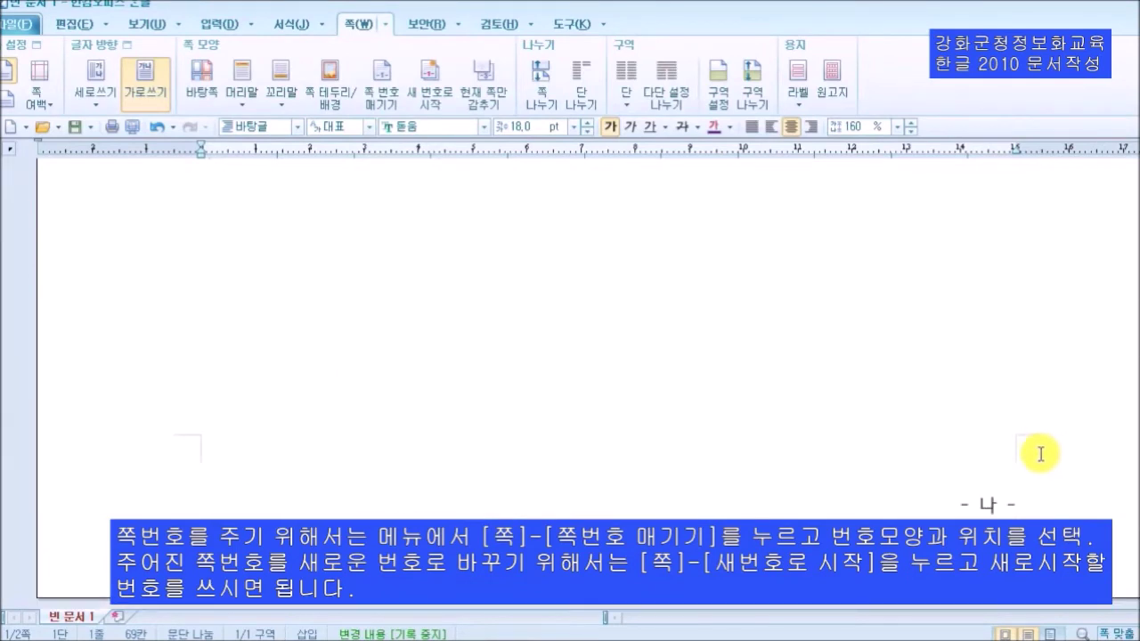
pyautogui.scroll(1, 1003, 509)
pyautogui.scroll(15, 942, 458)
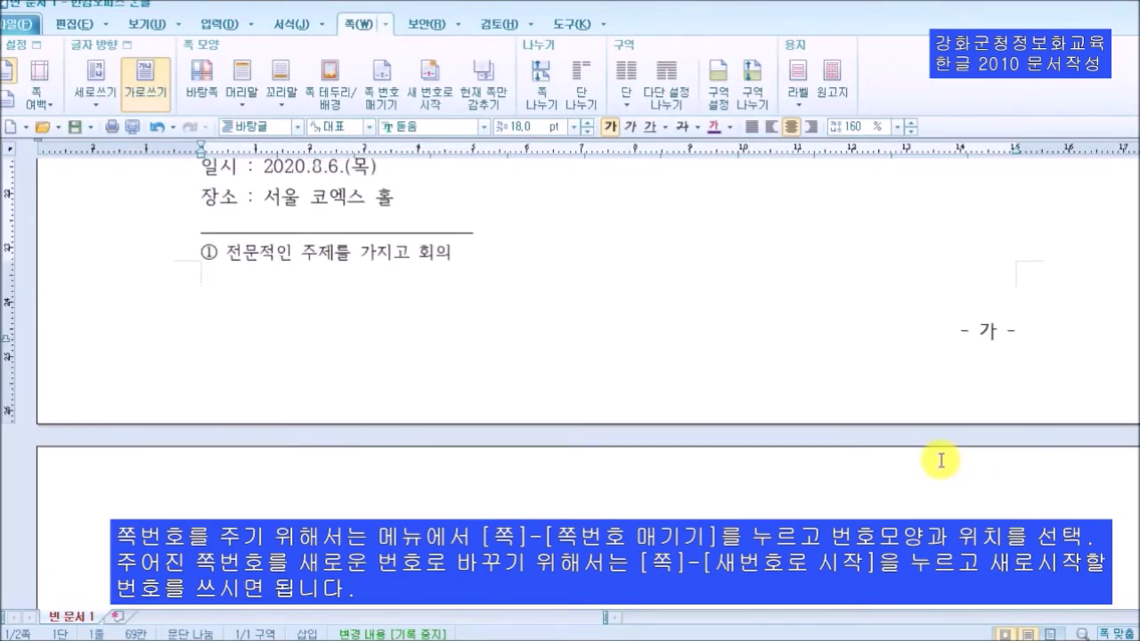
# From the first body paragraph, set the page numbers to the bottom centre in the 1,2,3 format and insert them
pyautogui.click(511, 506)
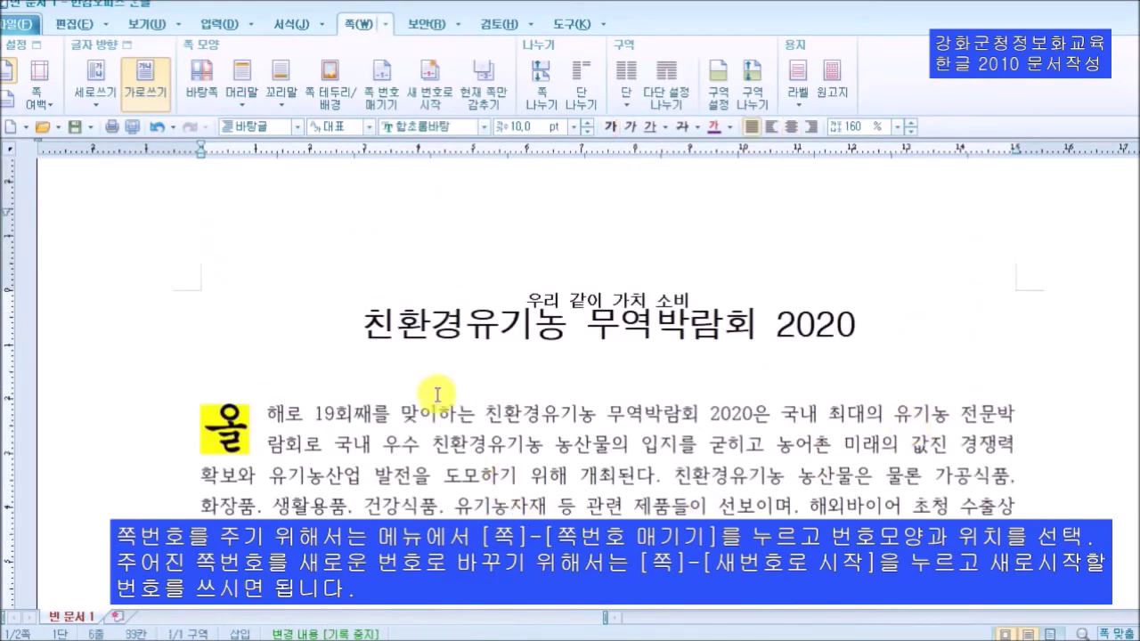
pyautogui.click(377, 82)
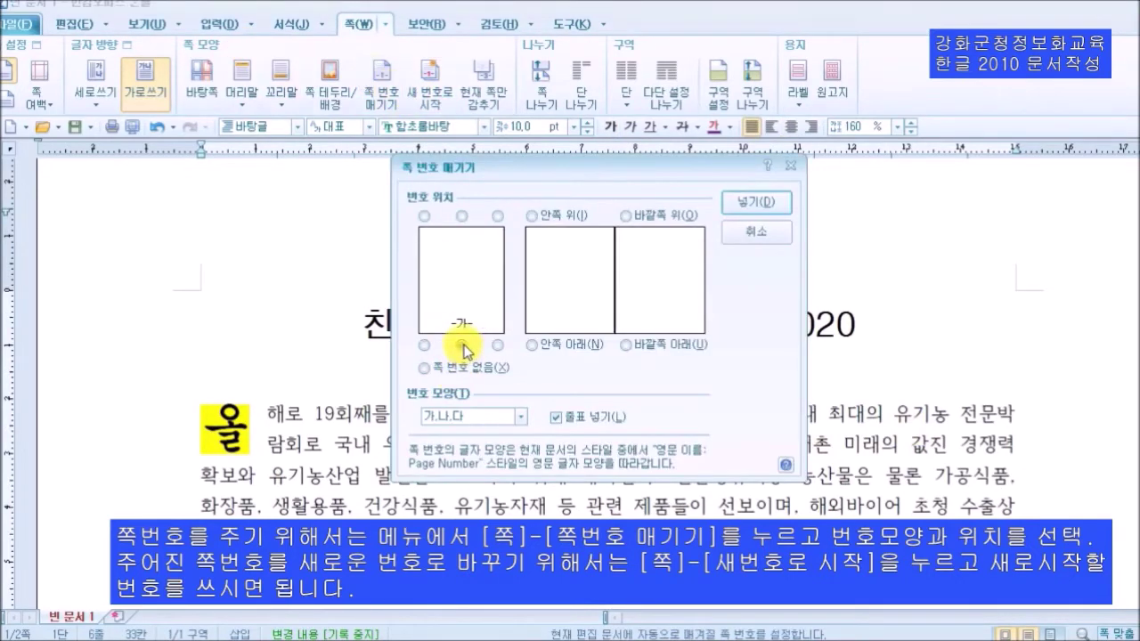
pyautogui.click(501, 426)
pyautogui.click(476, 435)
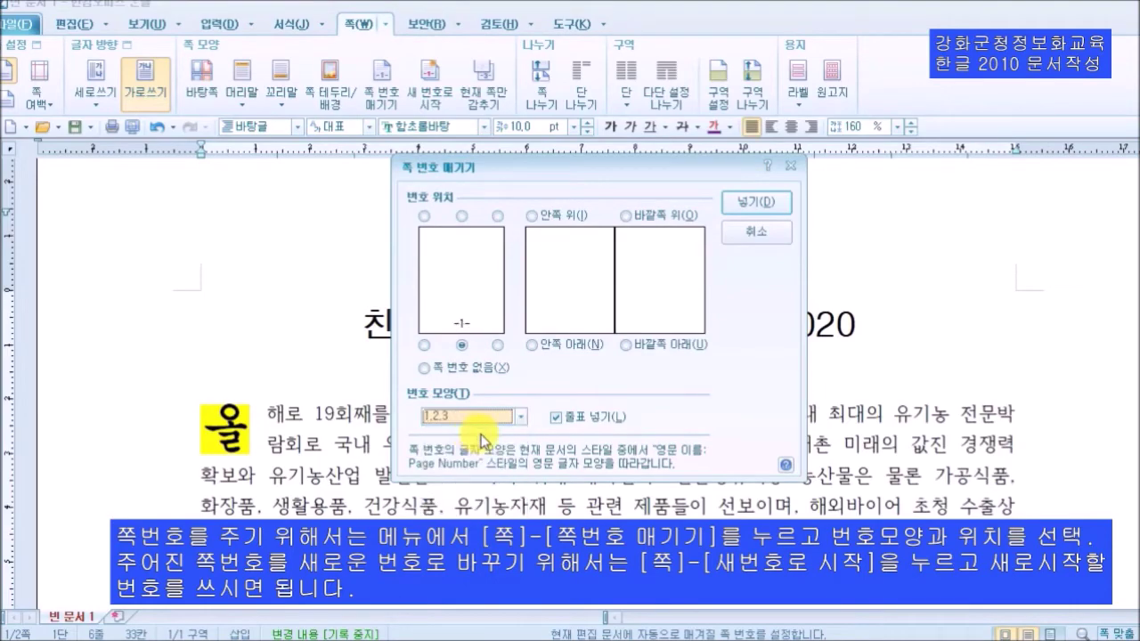
pyautogui.click(755, 203)
pyautogui.scroll(-10, 822, 390)
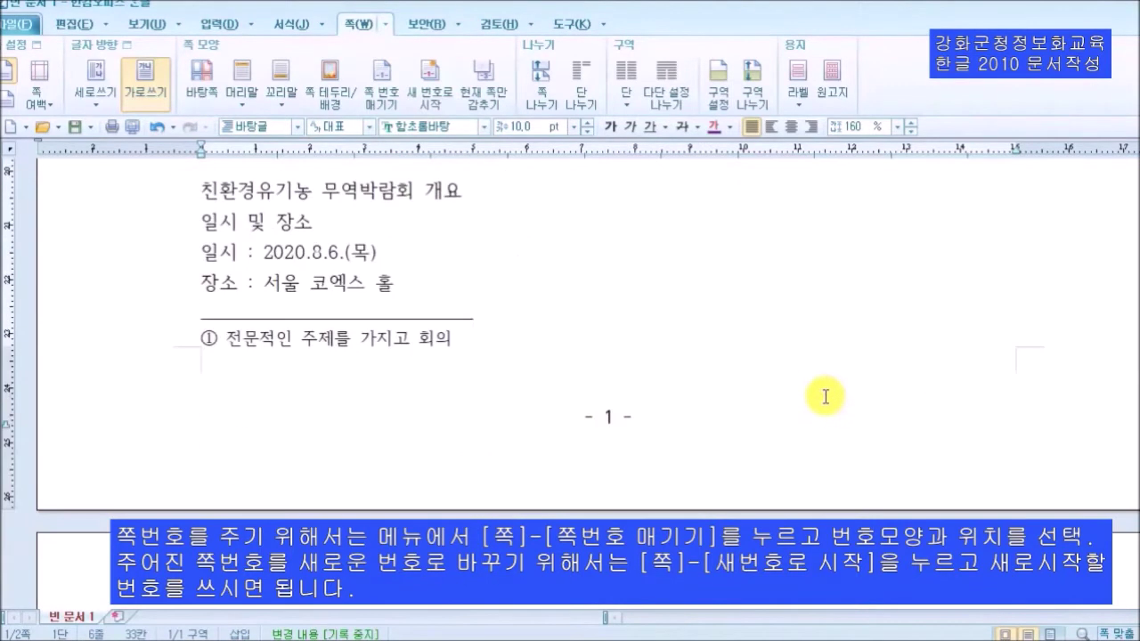
# Look over the first page from its drop cap paragraphs to the page number at its foot
pyautogui.scroll(10, 816, 395)
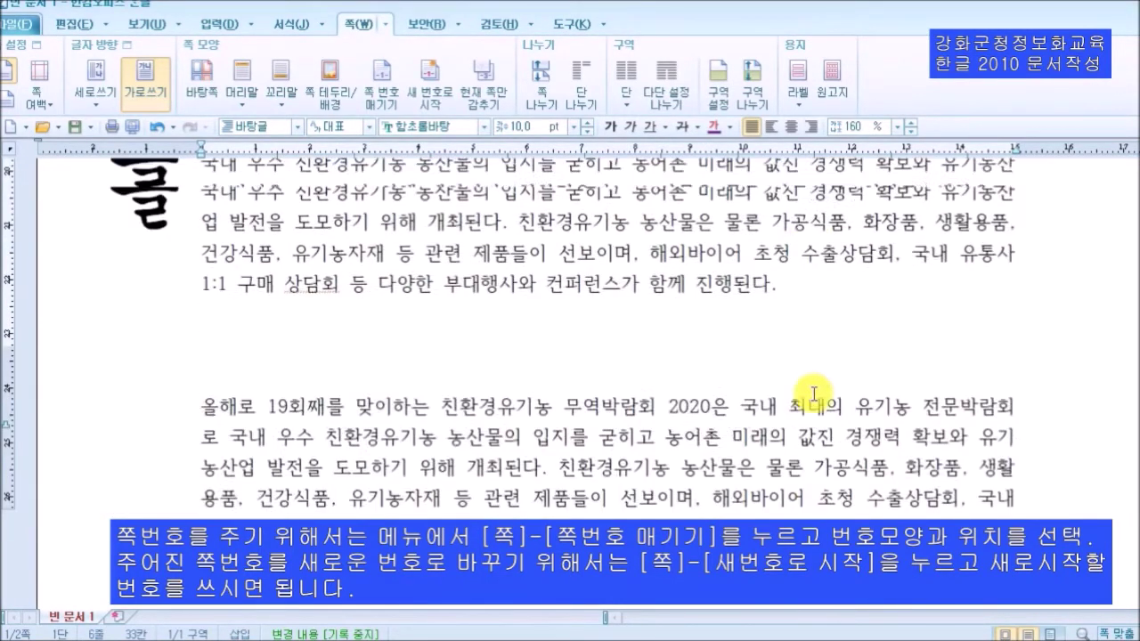
pyautogui.scroll(-10, 789, 382)
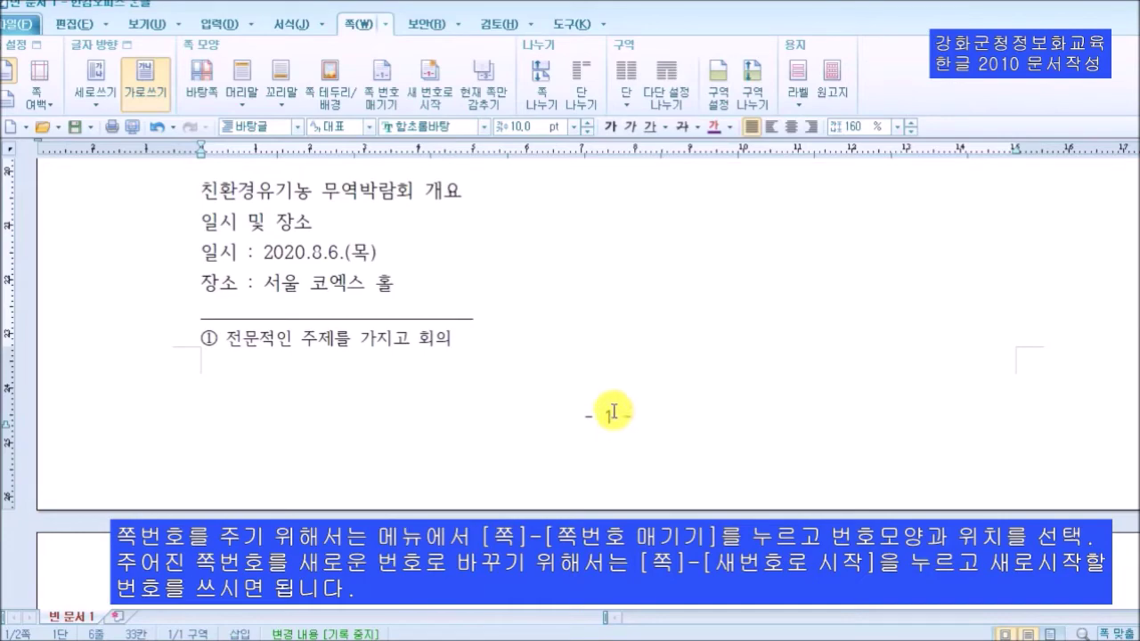
pyautogui.scroll(8, 611, 407)
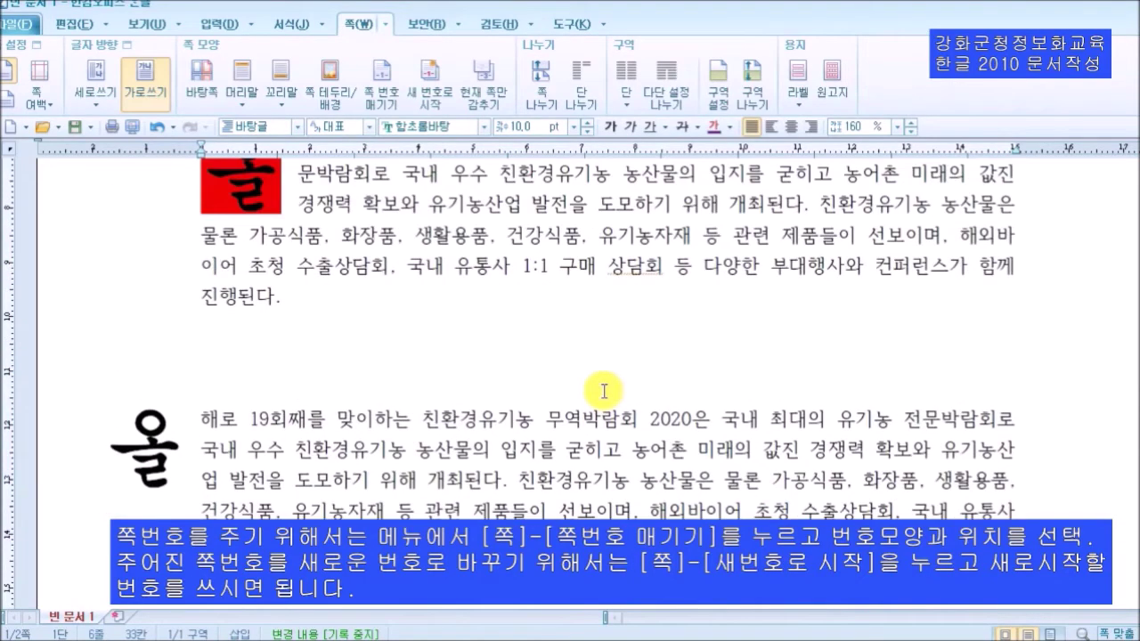
pyautogui.scroll(1, 603, 391)
pyautogui.scroll(3, 445, 260)
pyautogui.scroll(-8, 398, 392)
pyautogui.scroll(-6, 463, 357)
pyautogui.scroll(3, 534, 374)
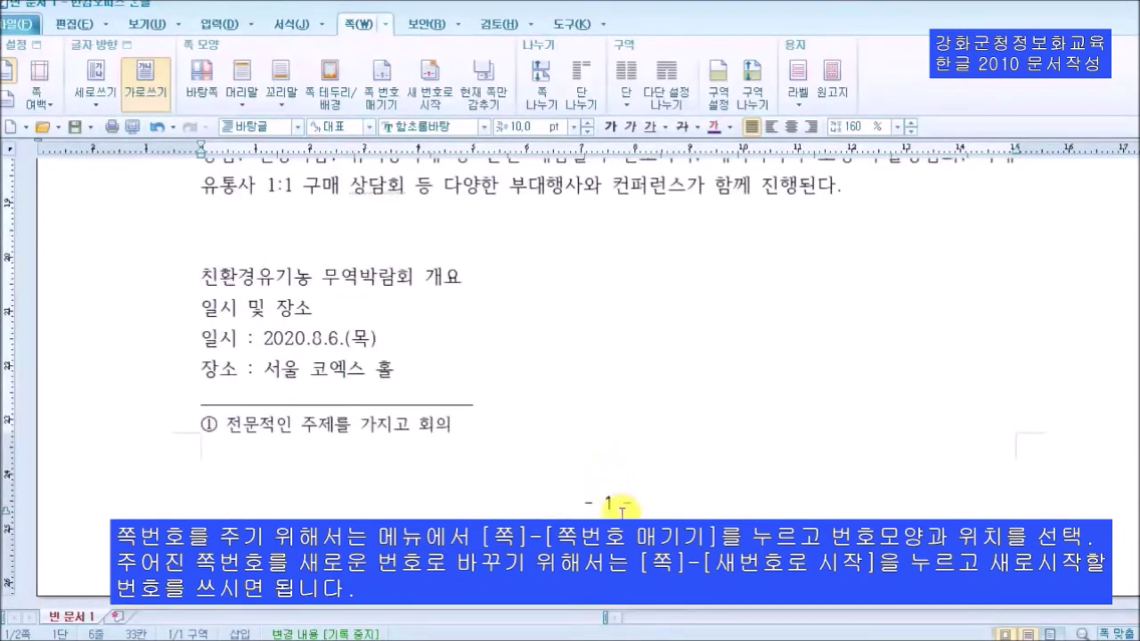
pyautogui.scroll(8, 537, 333)
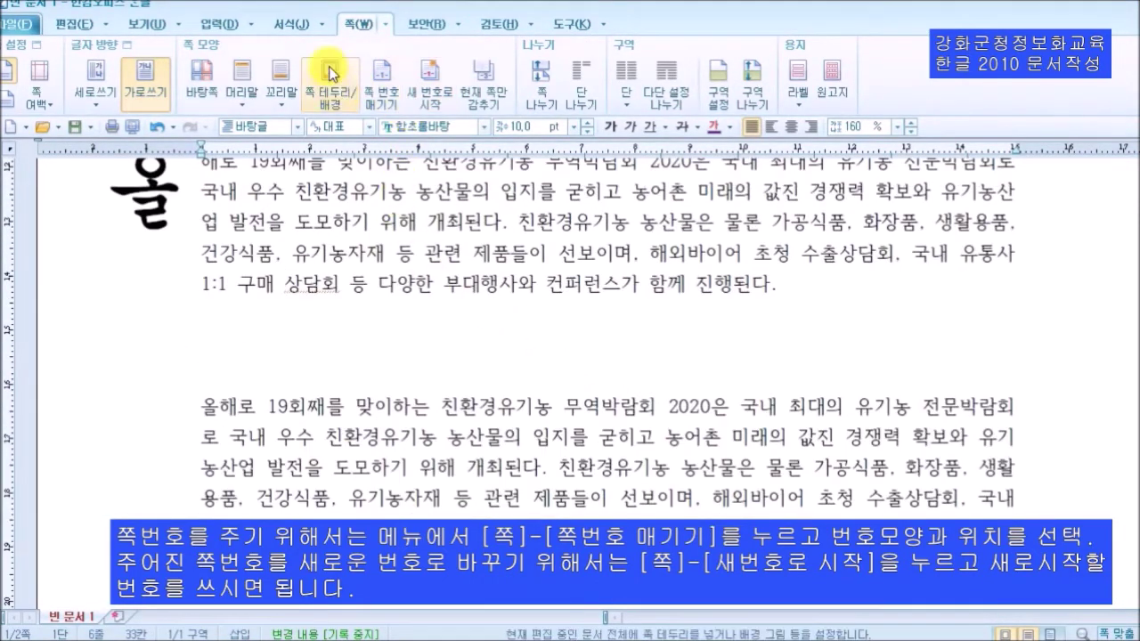
# Restart the page numbering (쪽 번호) at 100 with 새 번호로 시작 and check the numbers at the foot of the pages
pyautogui.click(429, 81)
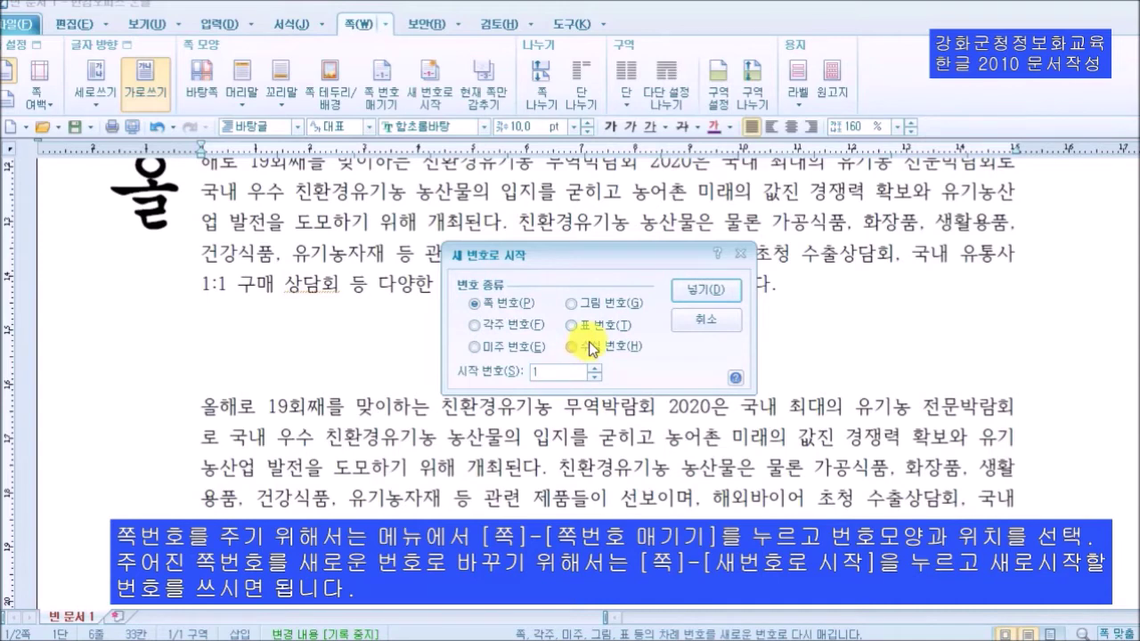
pyautogui.write('00')
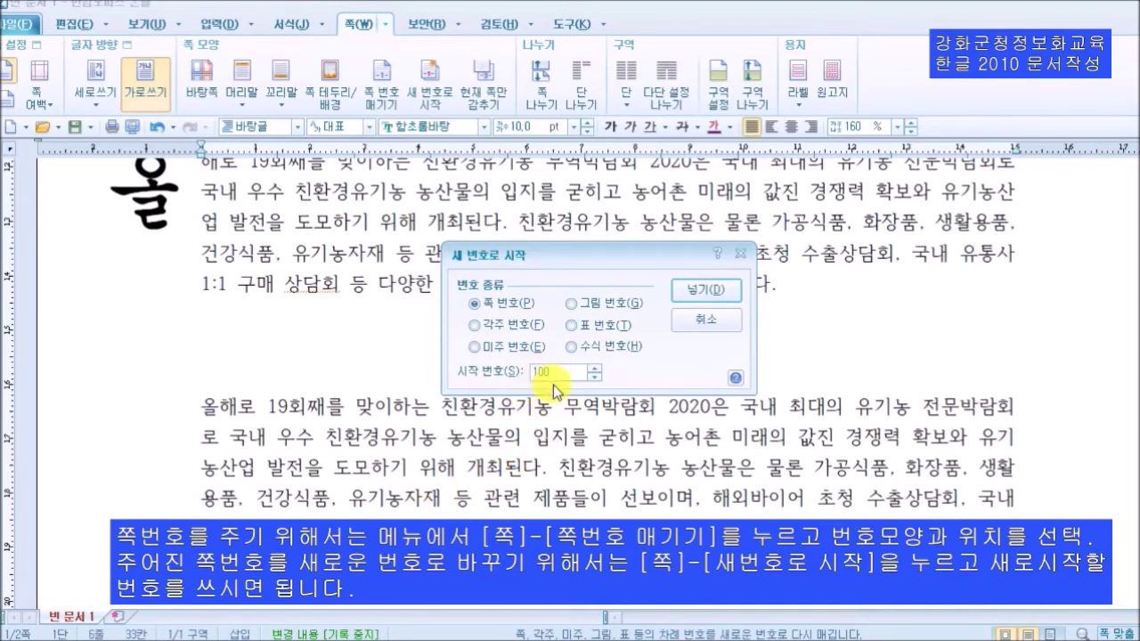
pyautogui.click(705, 299)
pyautogui.scroll(-10, 723, 333)
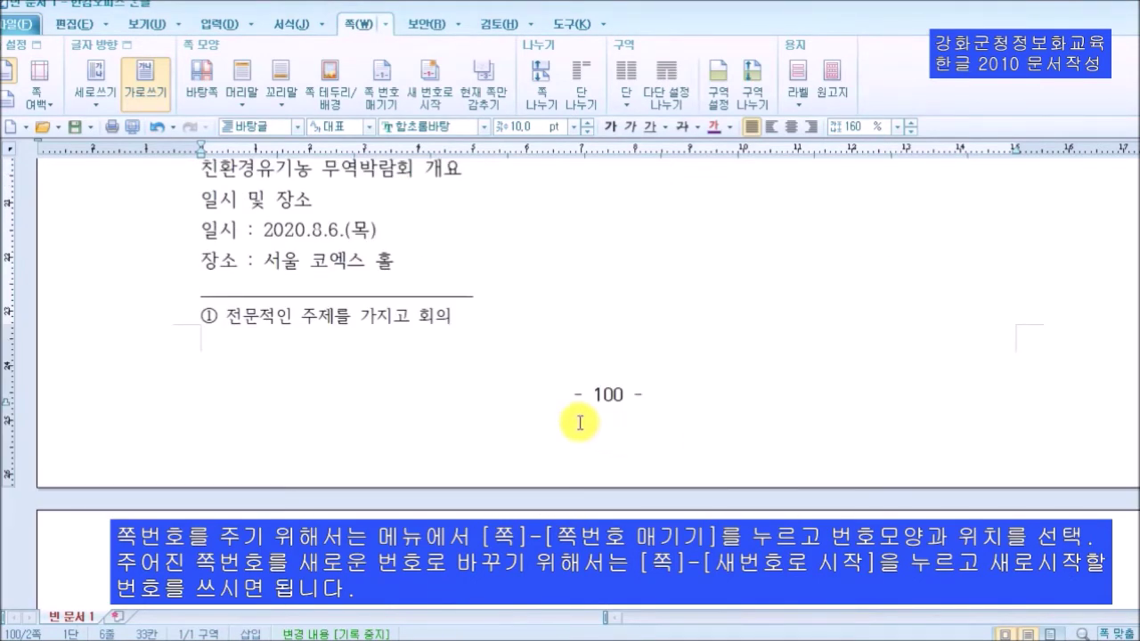
pyautogui.scroll(-6, 575, 446)
pyautogui.scroll(1, 630, 517)
pyautogui.scroll(5, 631, 520)
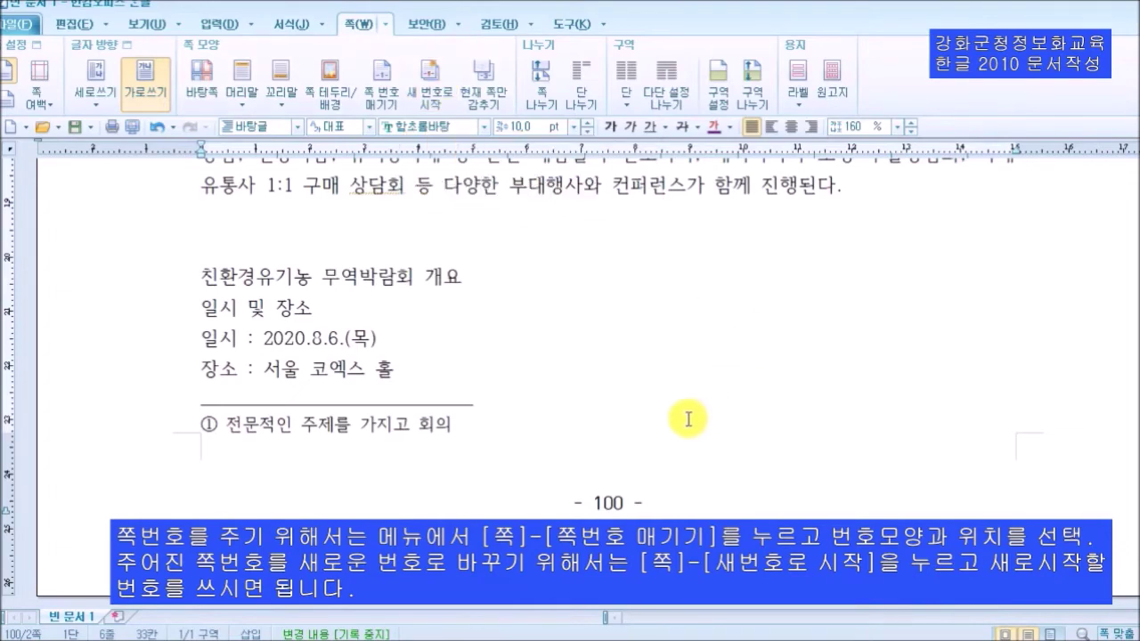
pyautogui.scroll(10, 682, 484)
pyautogui.scroll(3, 682, 435)
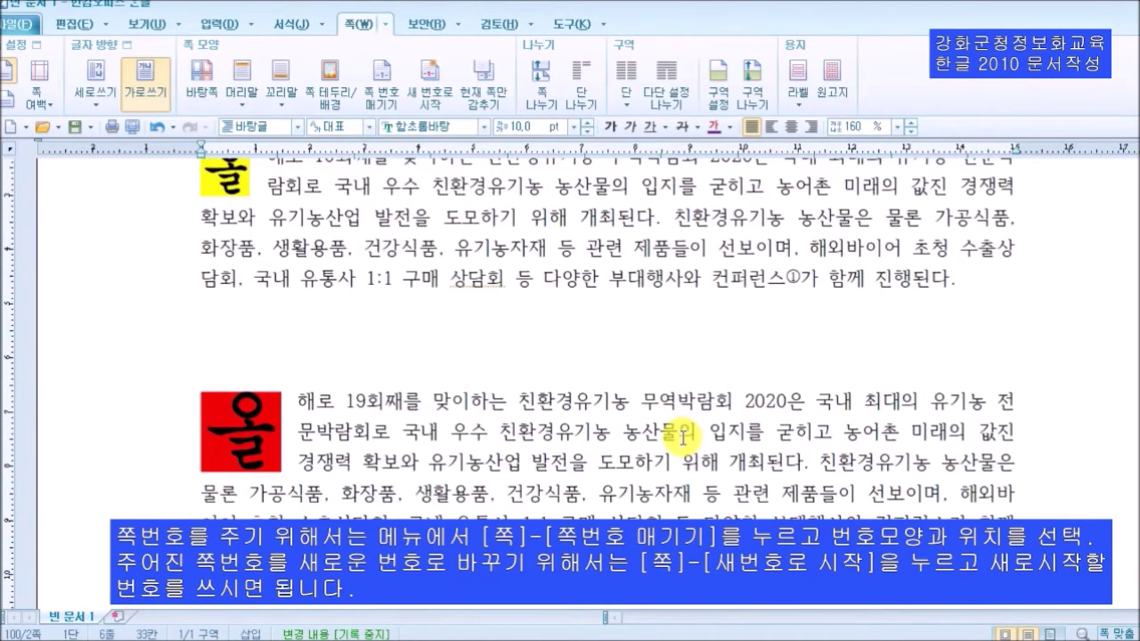
pyautogui.scroll(6, 549, 432)
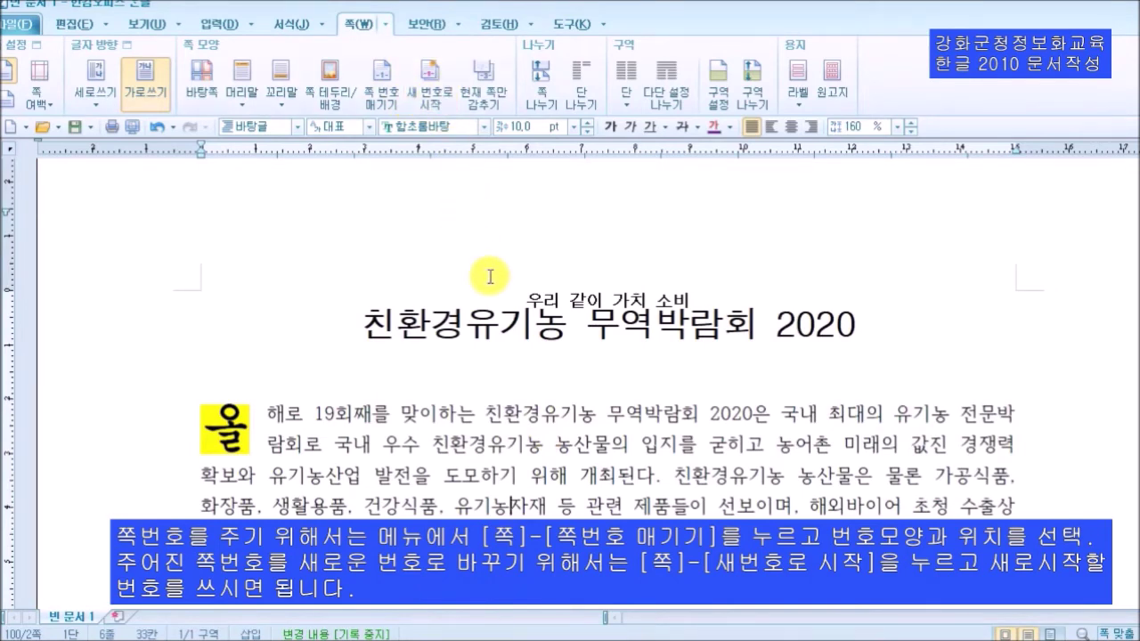
# Start a page border for the document with a double line type and a thickness of 1 mm
pyautogui.scroll(2, 267, 254)
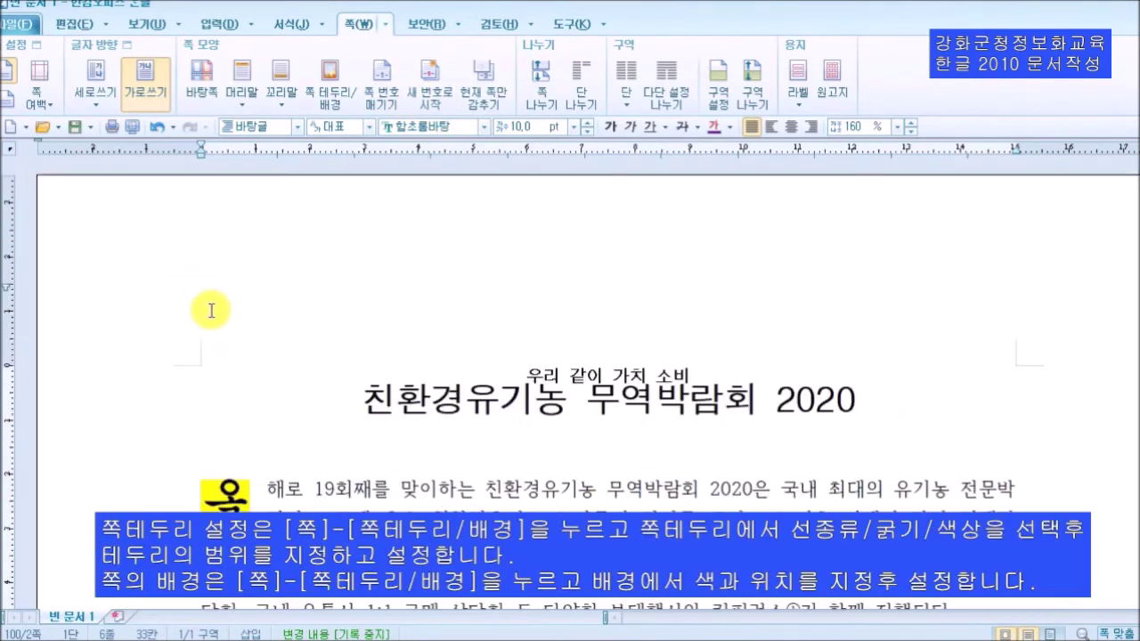
pyautogui.scroll(-5, 997, 345)
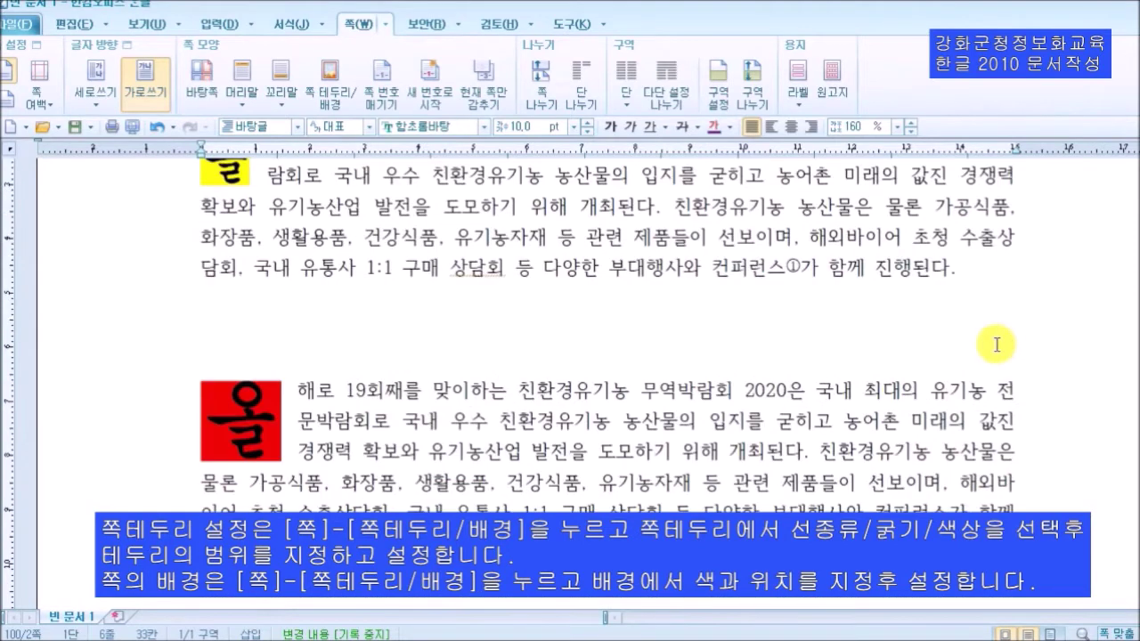
pyautogui.scroll(-2, 996, 349)
pyautogui.scroll(7, 975, 369)
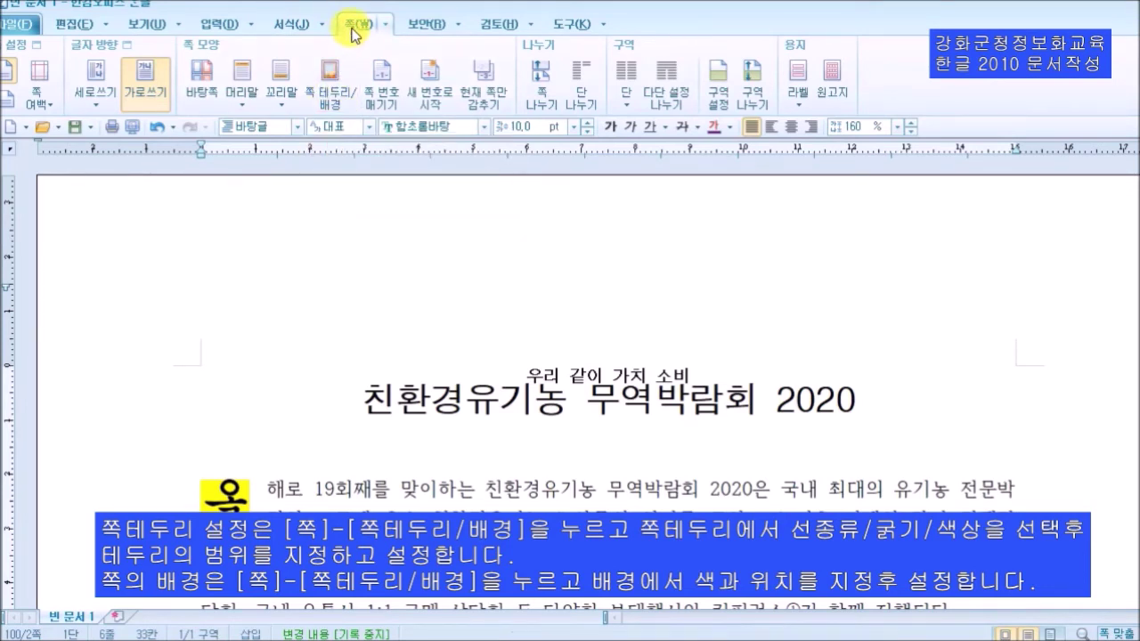
pyautogui.click(339, 80)
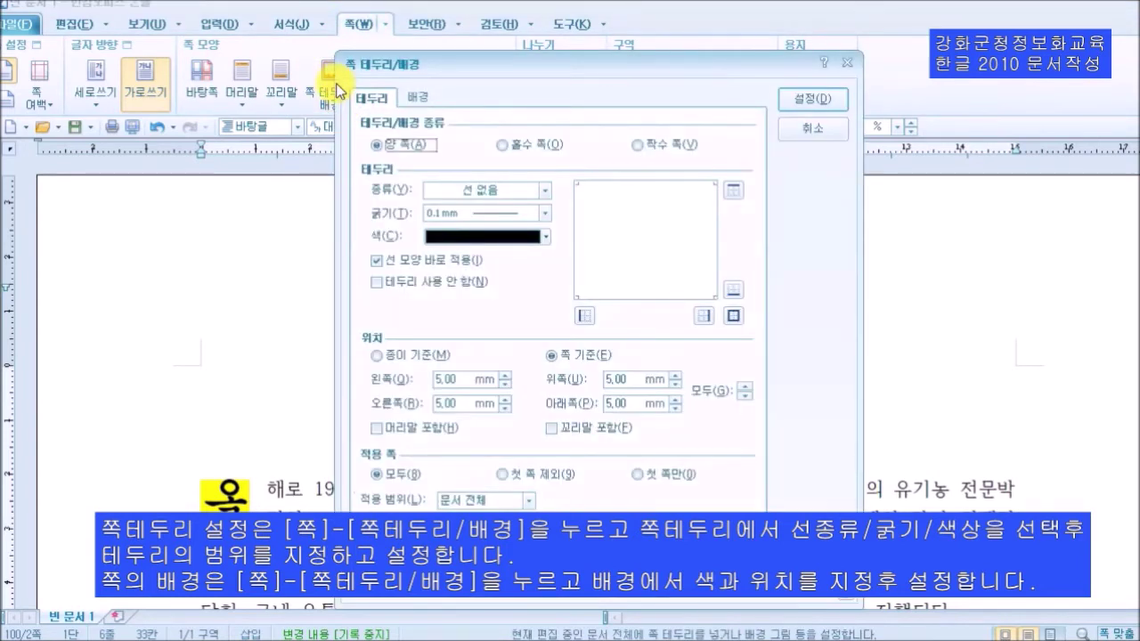
pyautogui.click(475, 192)
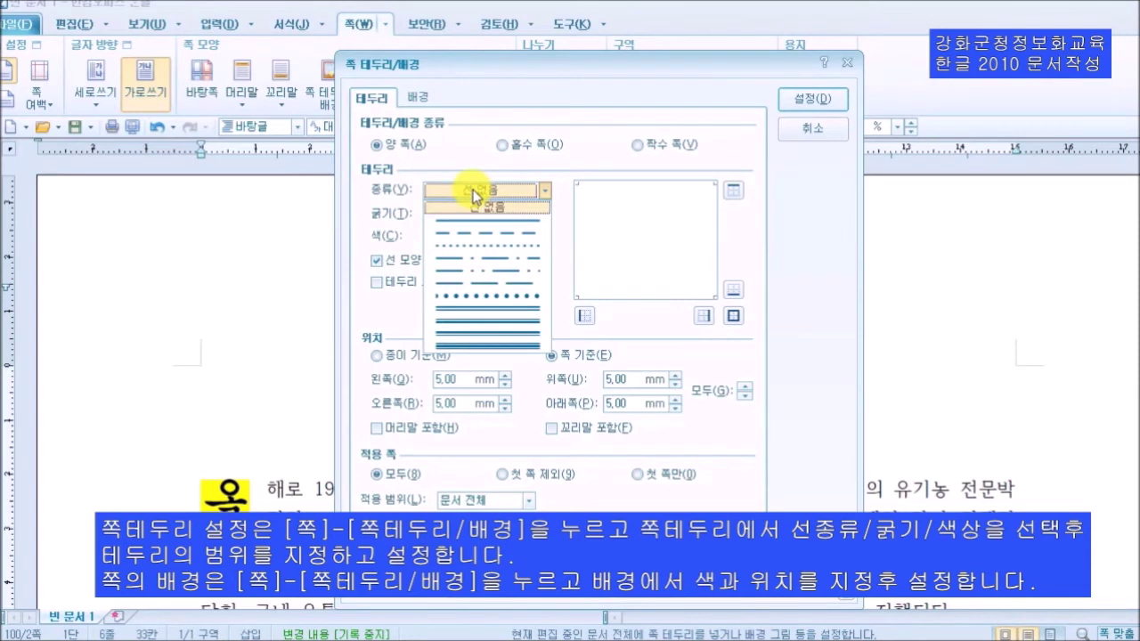
pyautogui.click(523, 313)
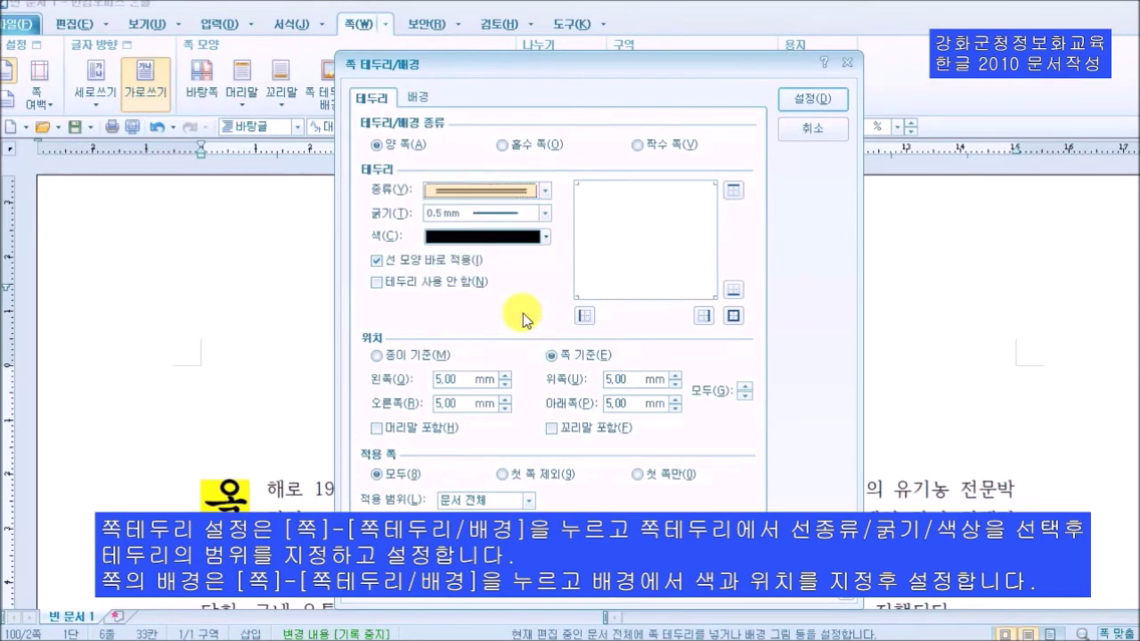
pyautogui.click(535, 215)
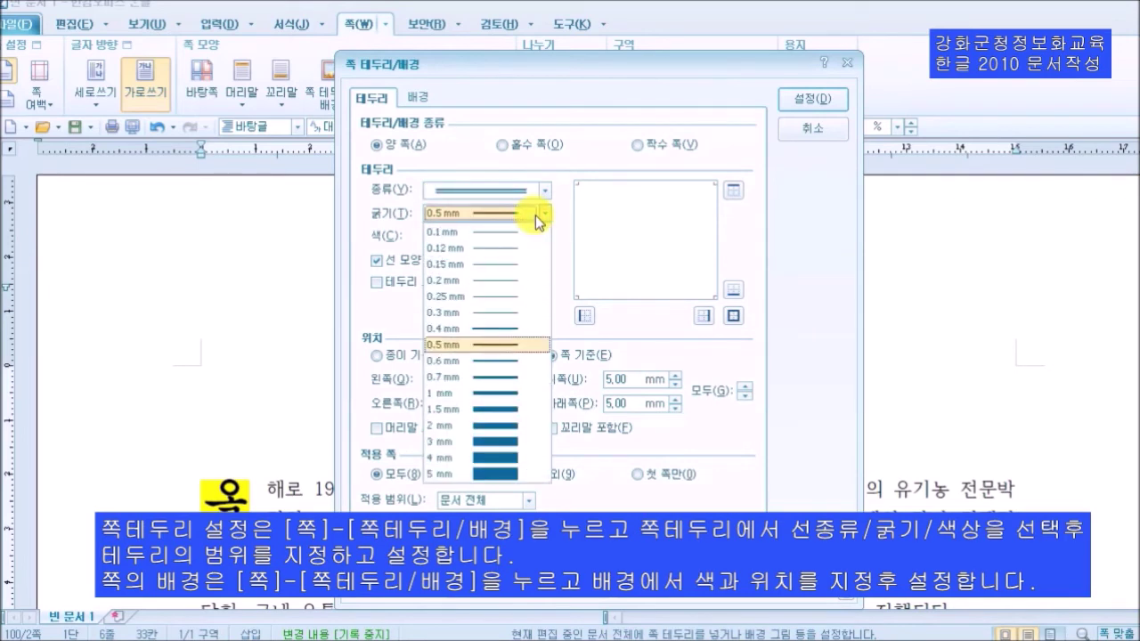
pyautogui.click(498, 387)
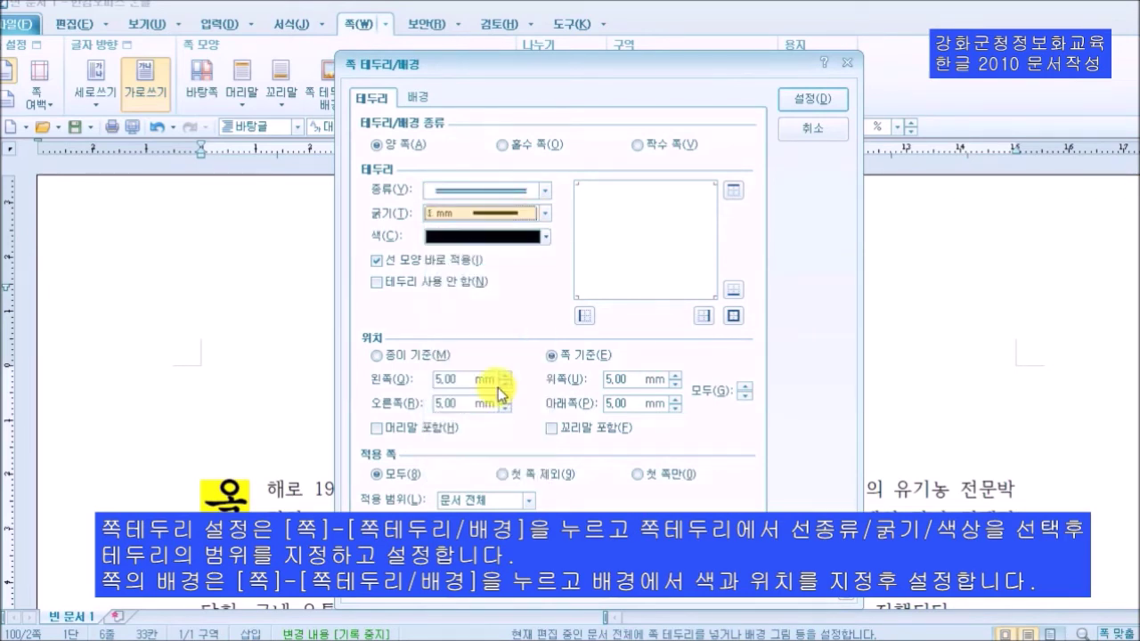
# Colour the page border blue, apply it to all four sides and check it on the pages
pyautogui.click(525, 238)
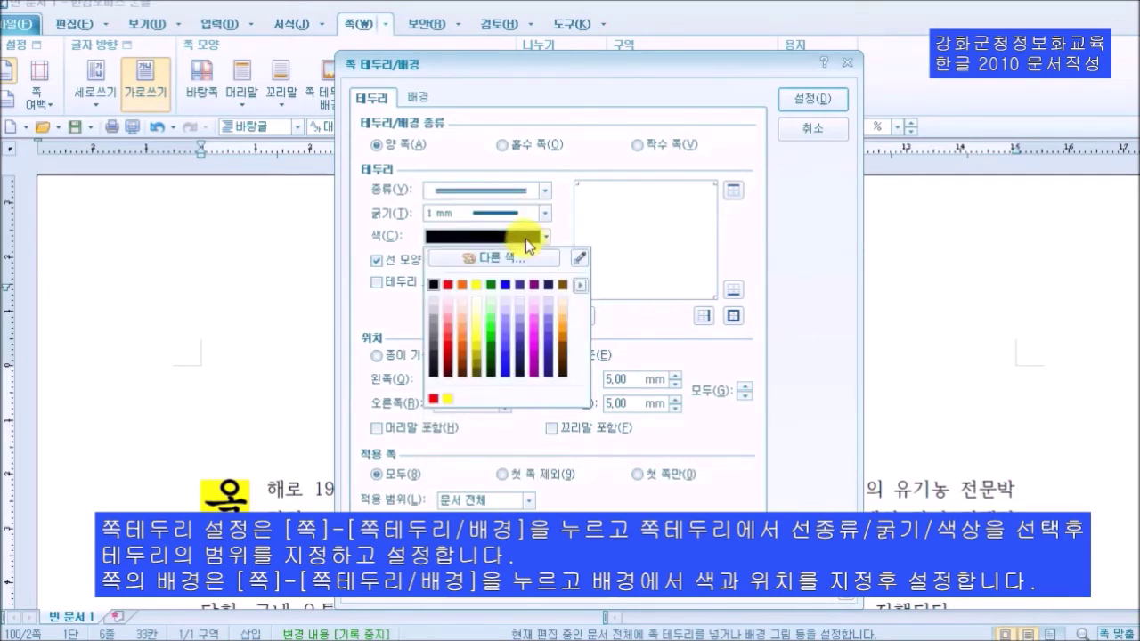
pyautogui.click(507, 284)
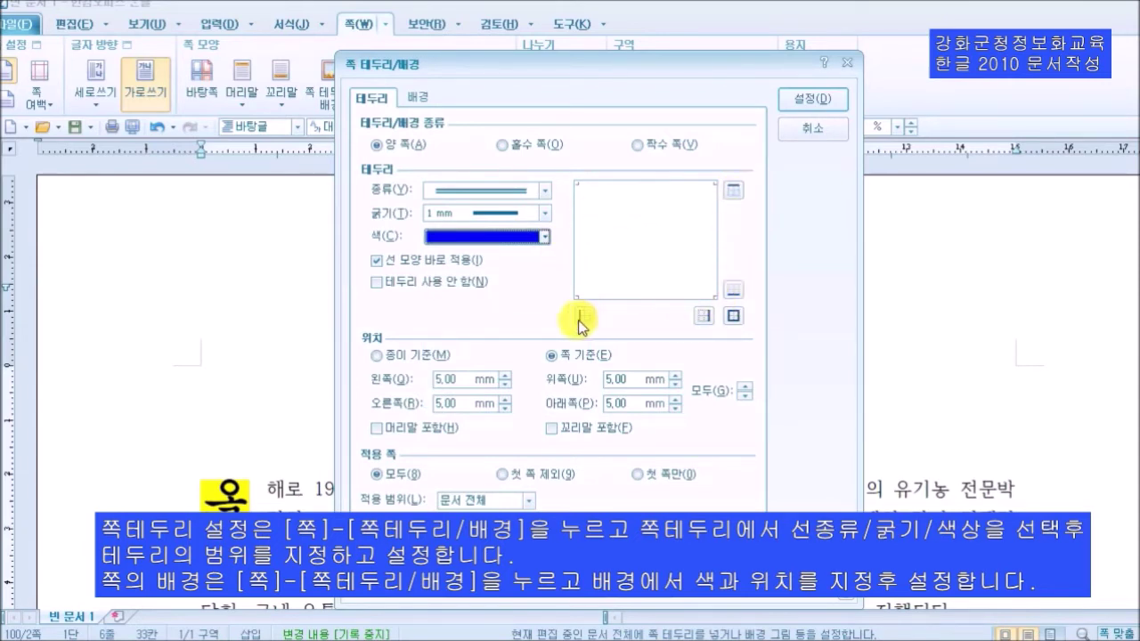
pyautogui.click(734, 317)
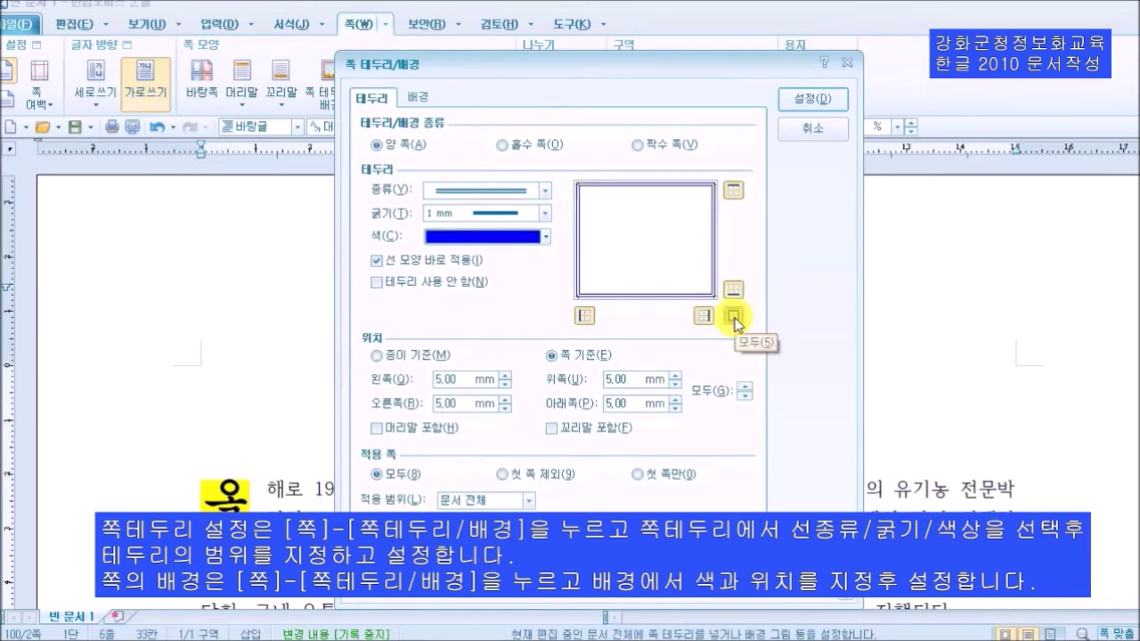
pyautogui.click(815, 102)
pyautogui.scroll(-5, 651, 311)
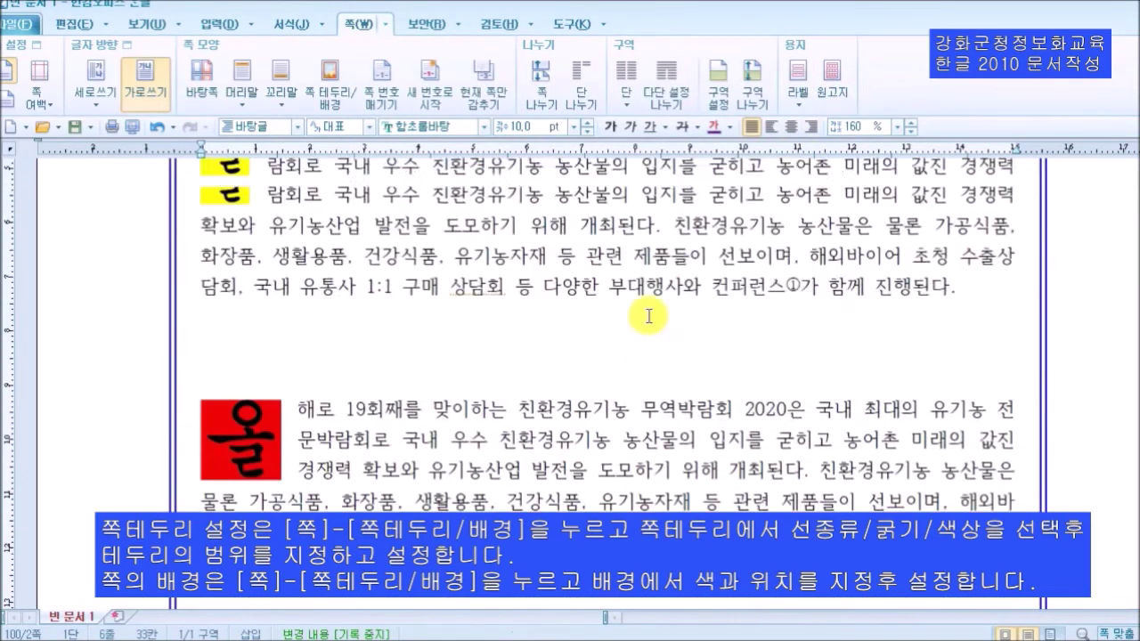
pyautogui.scroll(5, 649, 311)
pyautogui.scroll(-15, 650, 307)
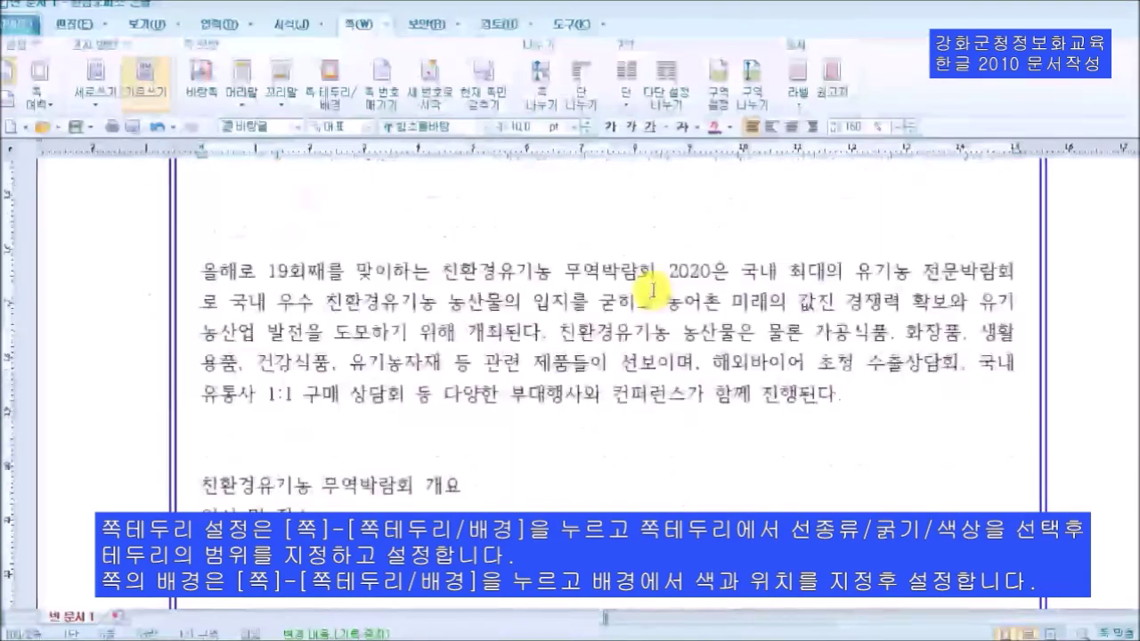
# Start changing the page border (쪽 테두리) to a round-dot line type with a thickness of 1.5 mm
pyautogui.scroll(15, 655, 286)
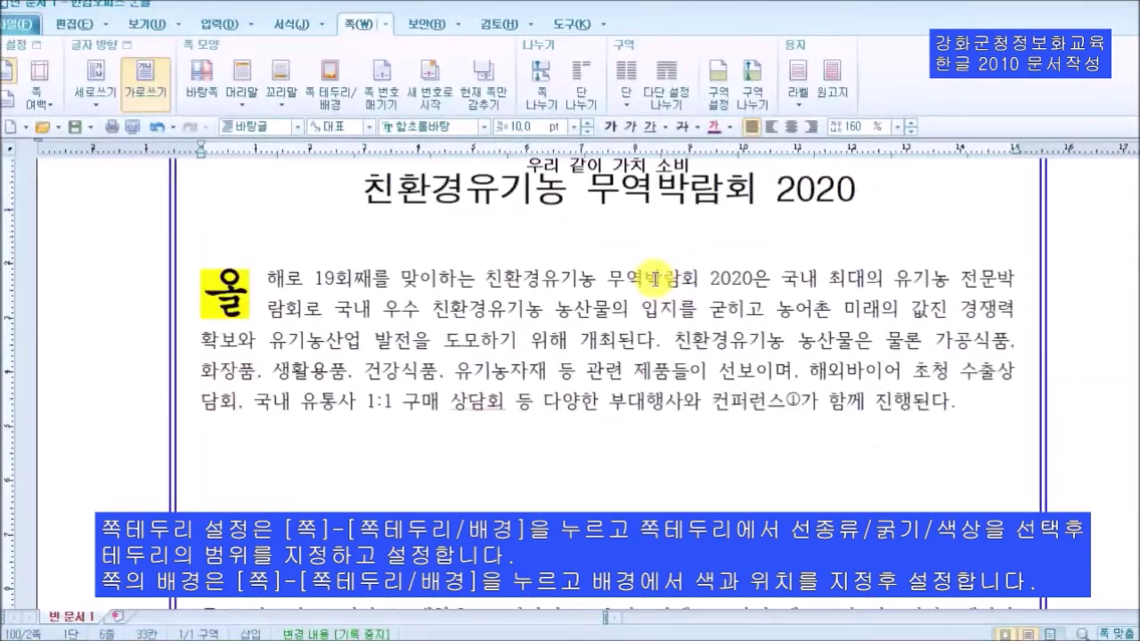
pyautogui.scroll(-5, 730, 341)
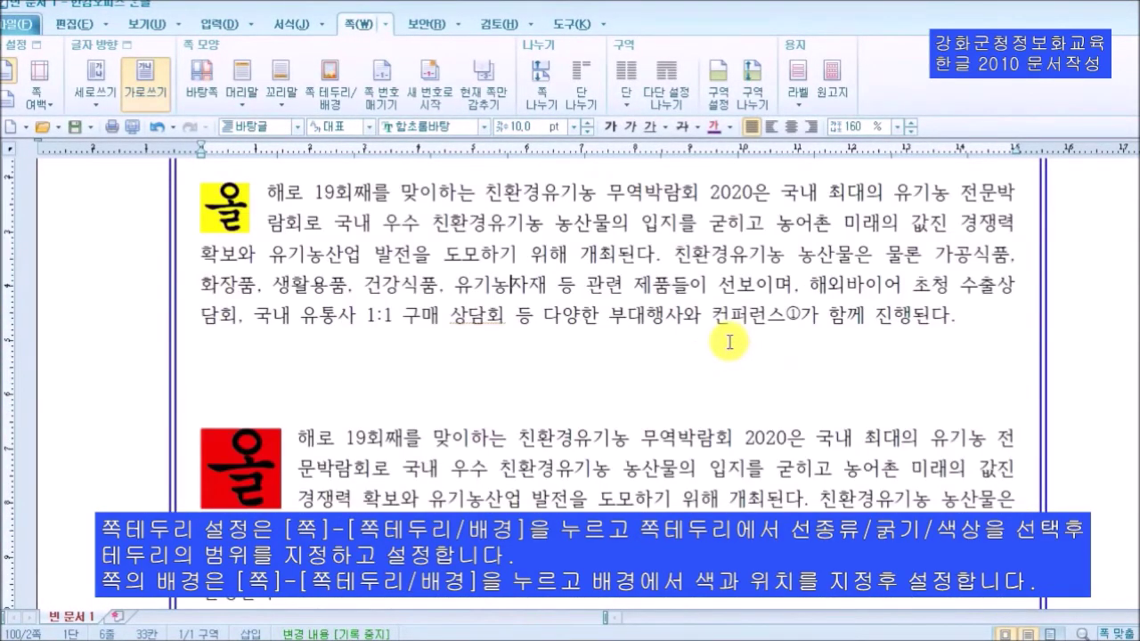
pyautogui.scroll(-5, 729, 341)
pyautogui.scroll(7, 723, 339)
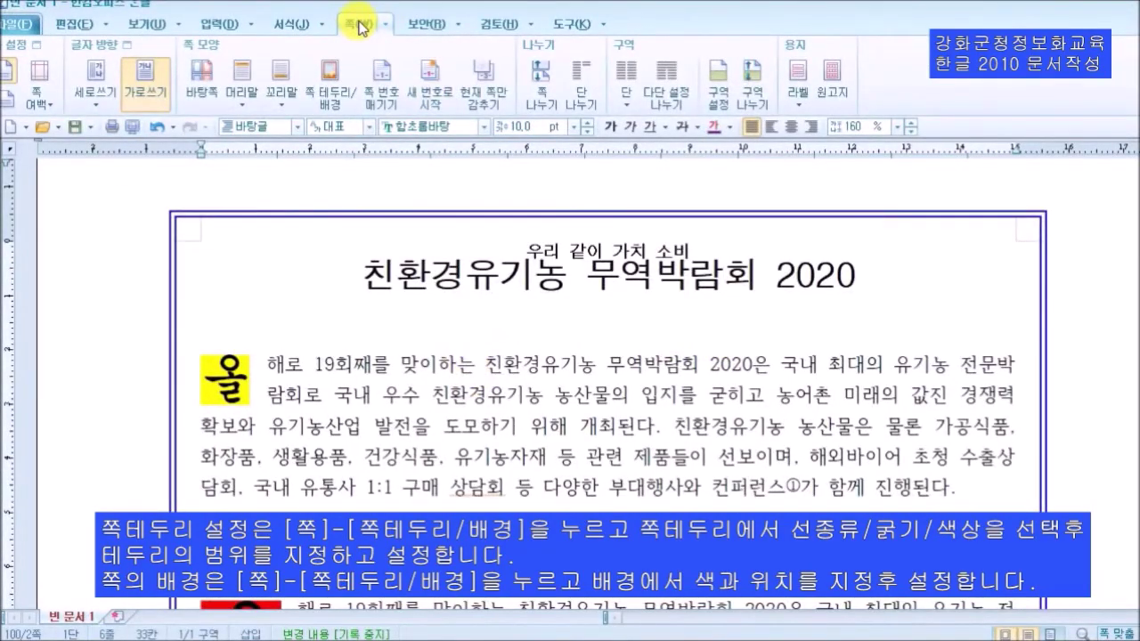
pyautogui.click(329, 78)
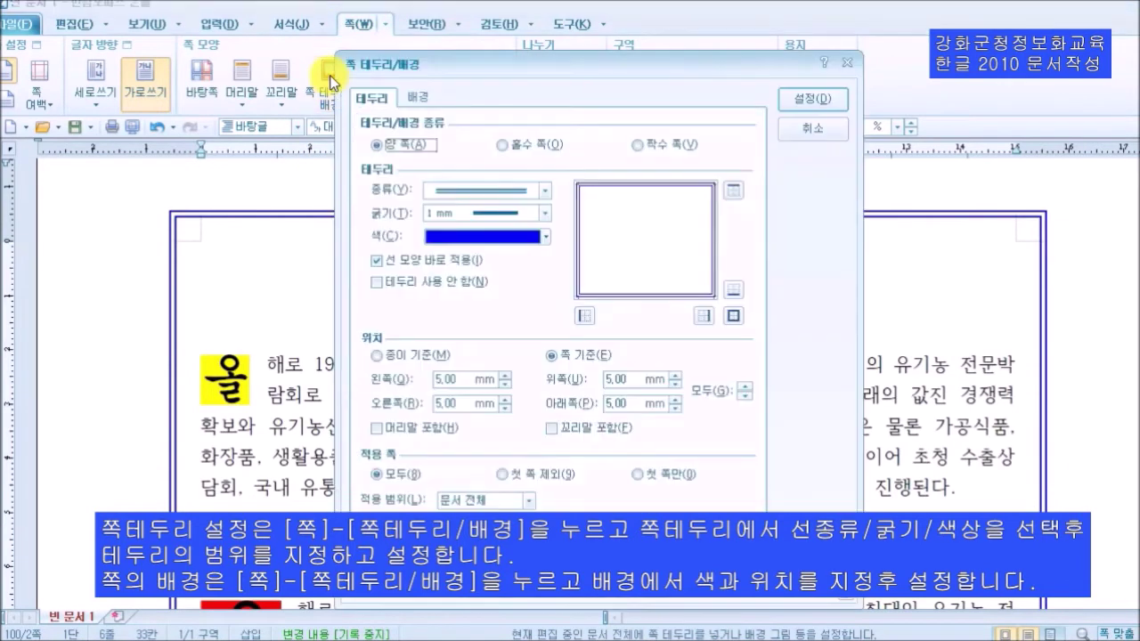
pyautogui.click(468, 197)
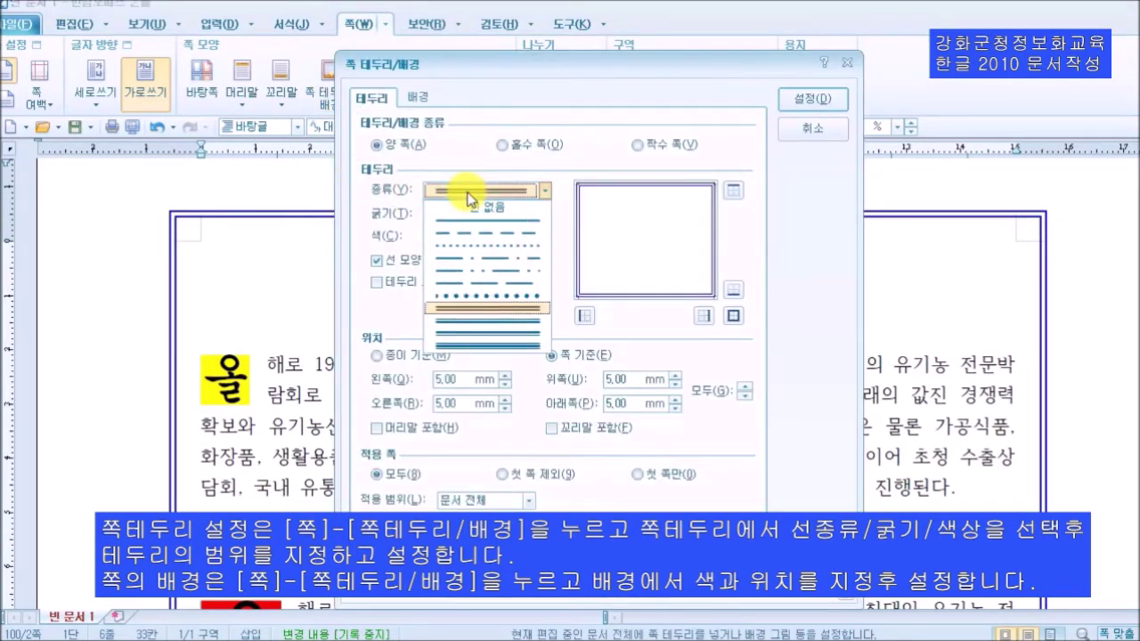
pyautogui.click(516, 298)
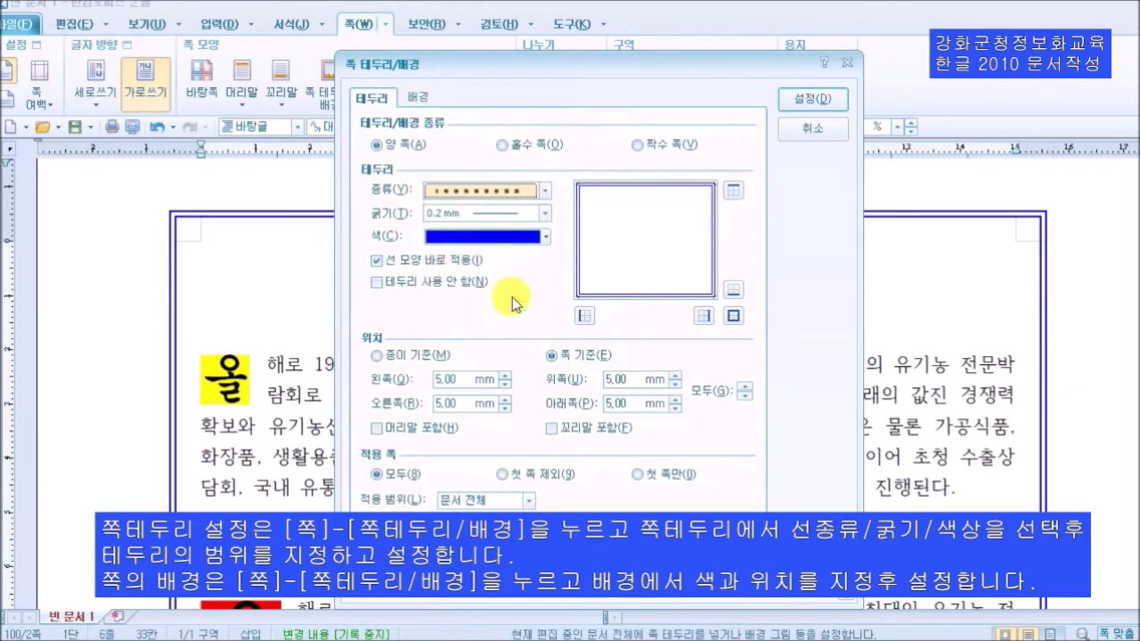
pyautogui.click(543, 215)
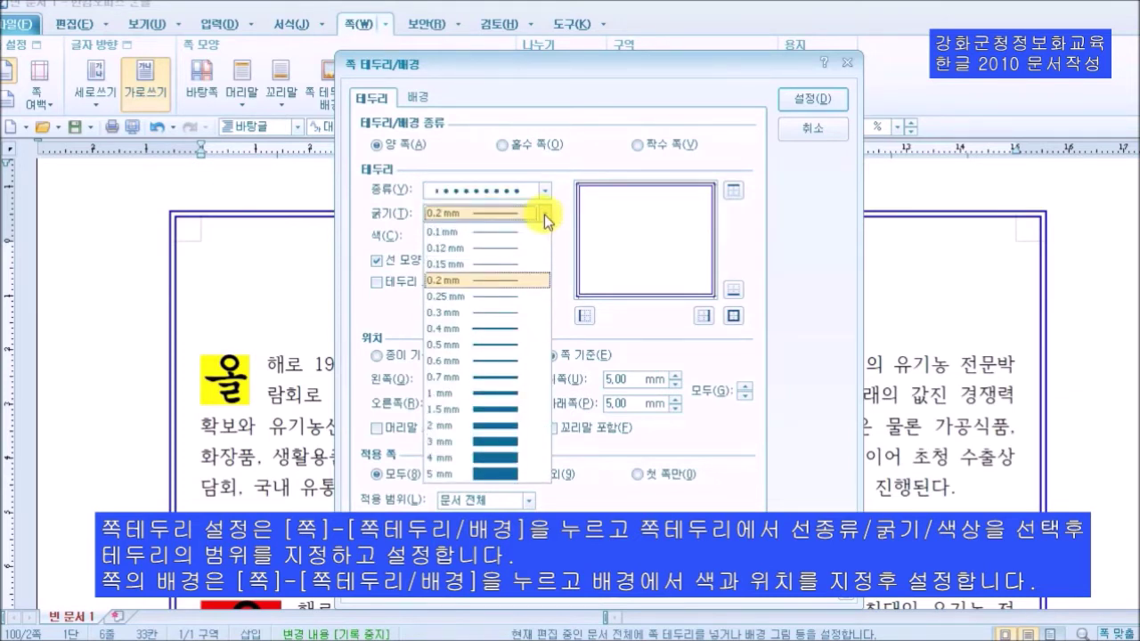
pyautogui.click(507, 410)
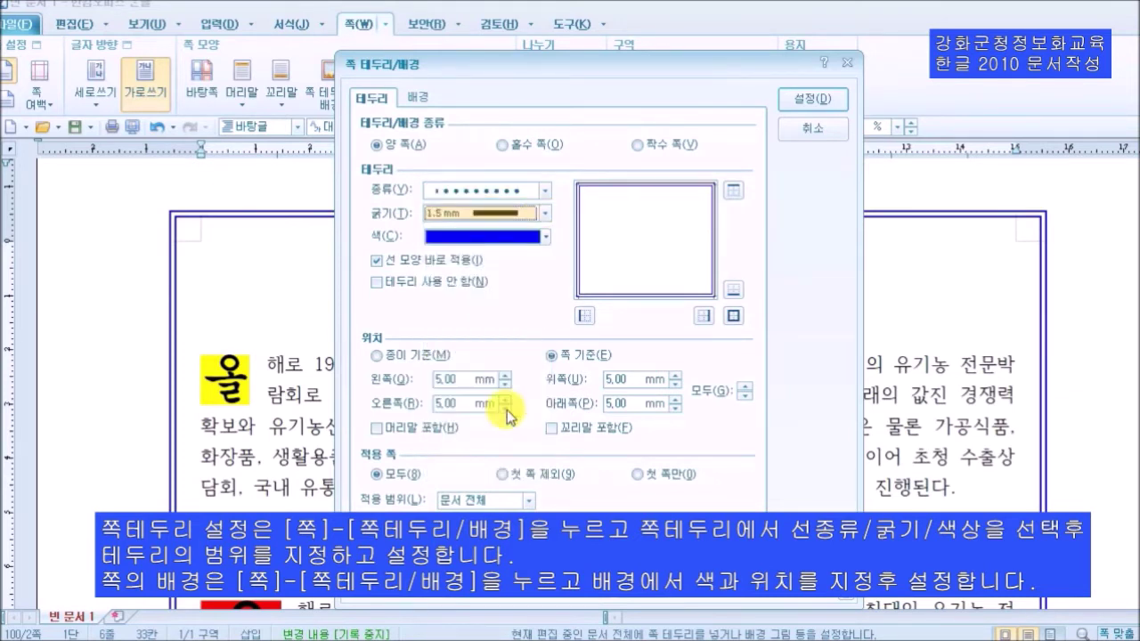
# Colour the dotted page border red, apply it to all four sides and check it on the pages
pyautogui.click(516, 237)
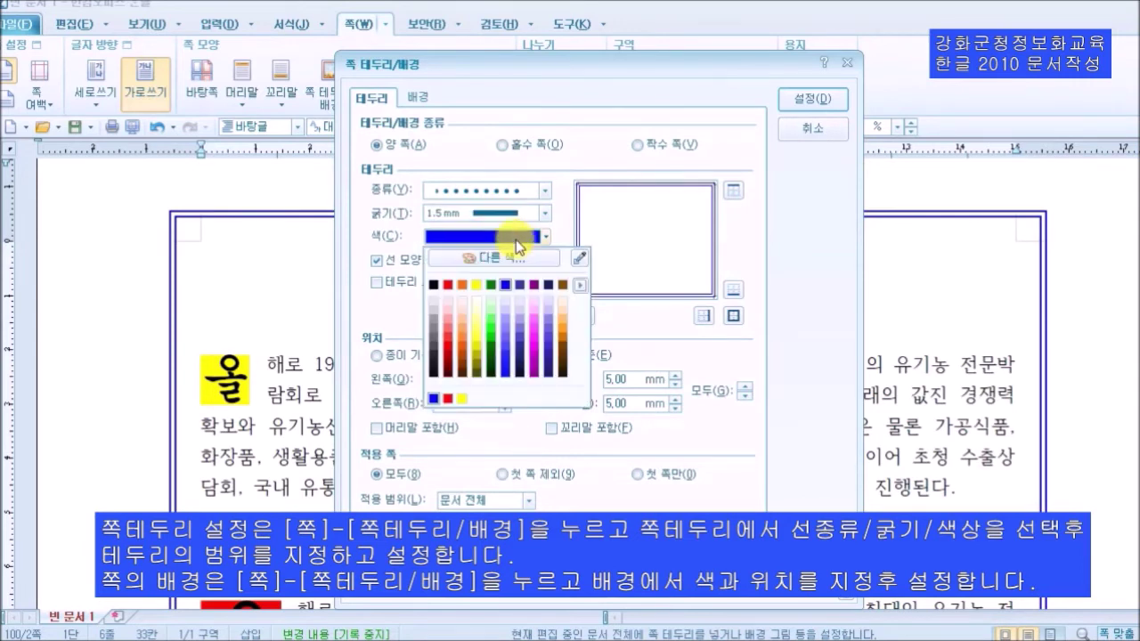
pyautogui.click(448, 285)
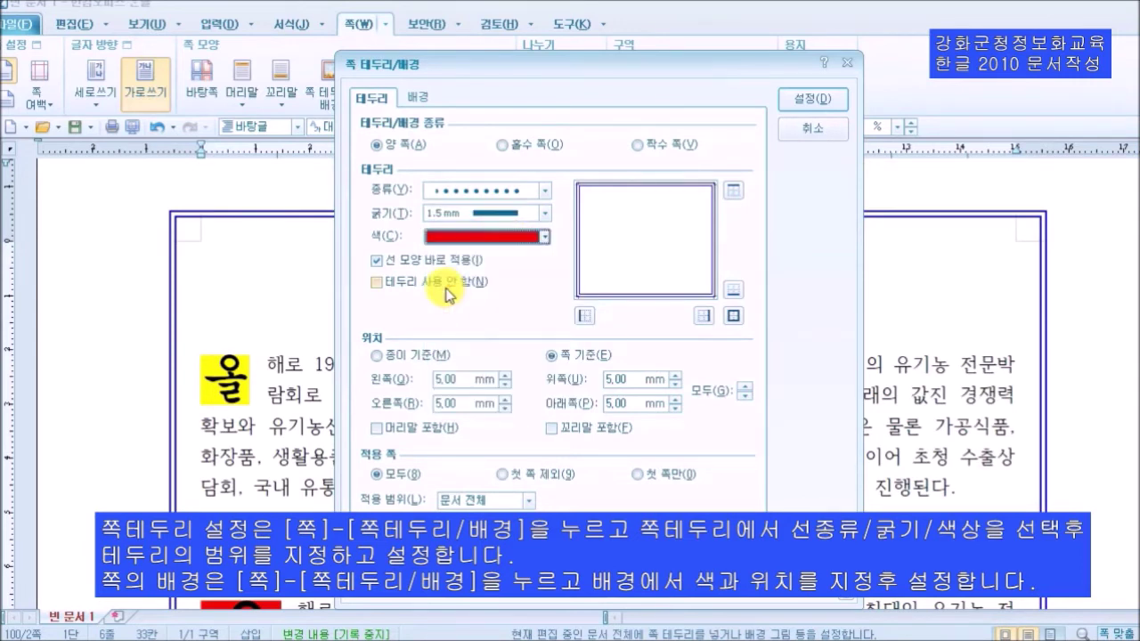
pyautogui.click(734, 315)
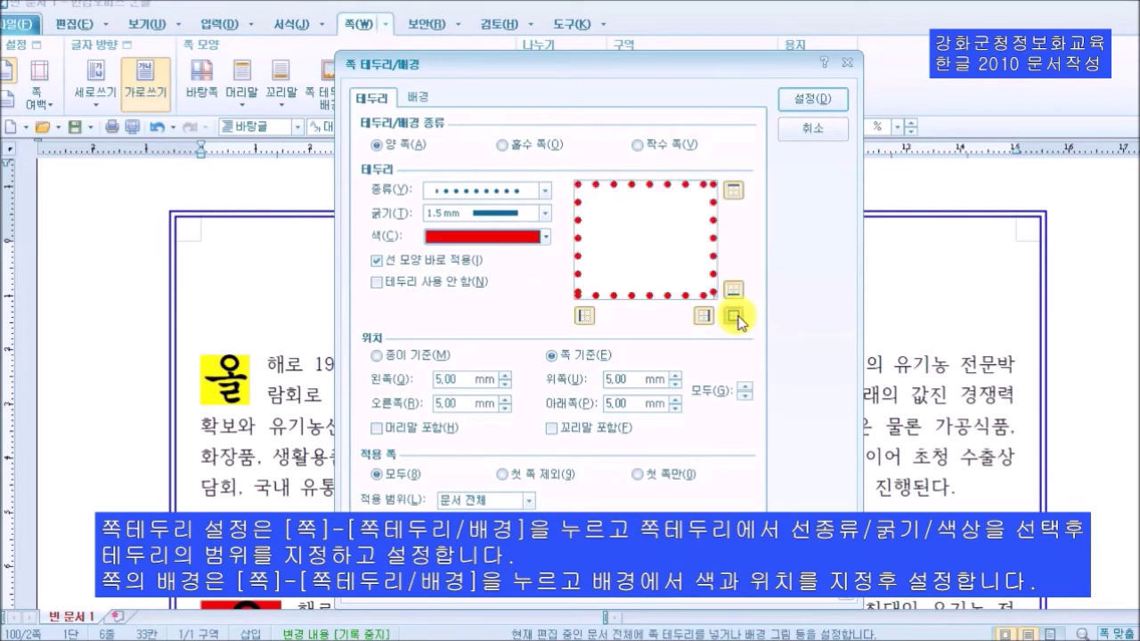
pyautogui.click(808, 101)
pyautogui.scroll(-10, 885, 240)
pyautogui.scroll(-3, 885, 240)
pyautogui.scroll(10, 882, 242)
pyautogui.scroll(5, 837, 233)
pyautogui.scroll(-1, 785, 452)
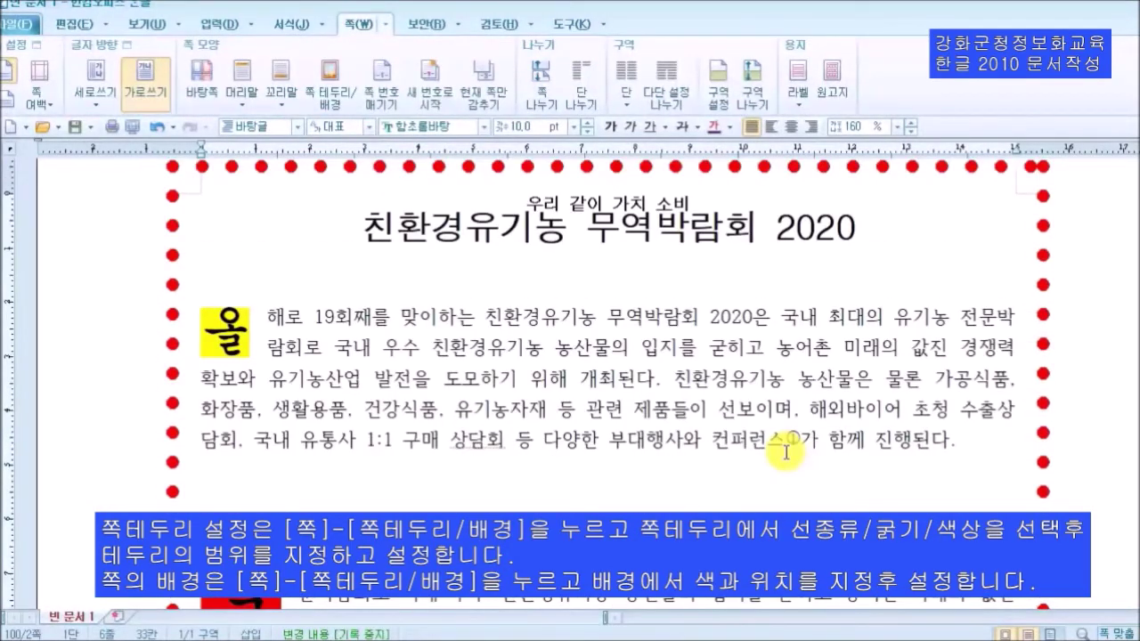
pyautogui.scroll(3, 785, 451)
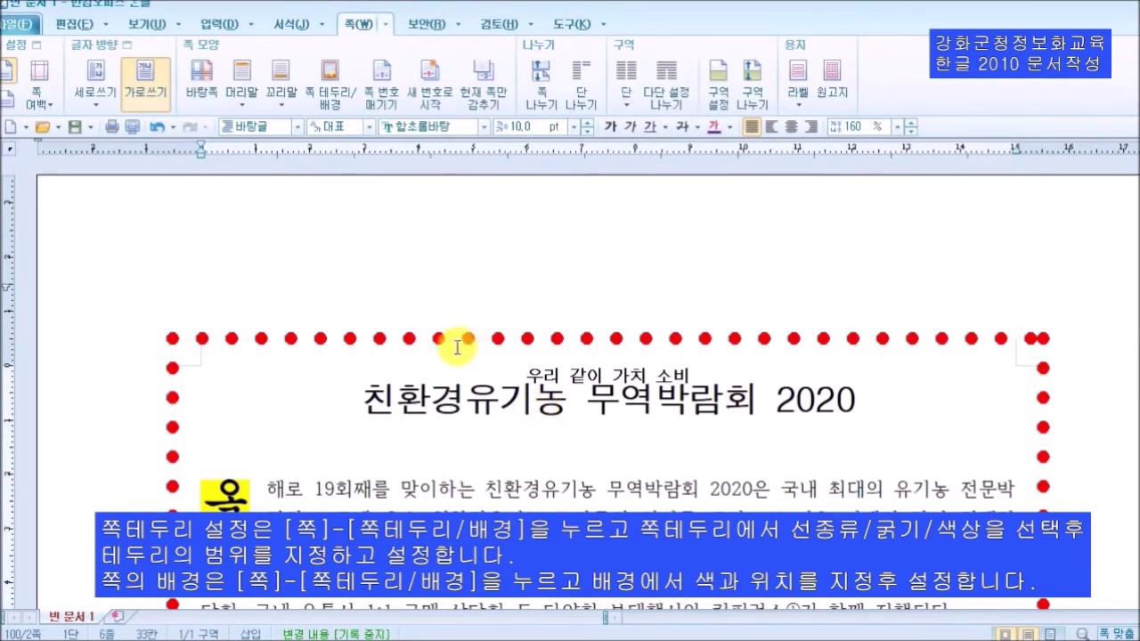
# Remove the page border with the 테두리 사용 안 함 option and check the pages
pyautogui.click(337, 89)
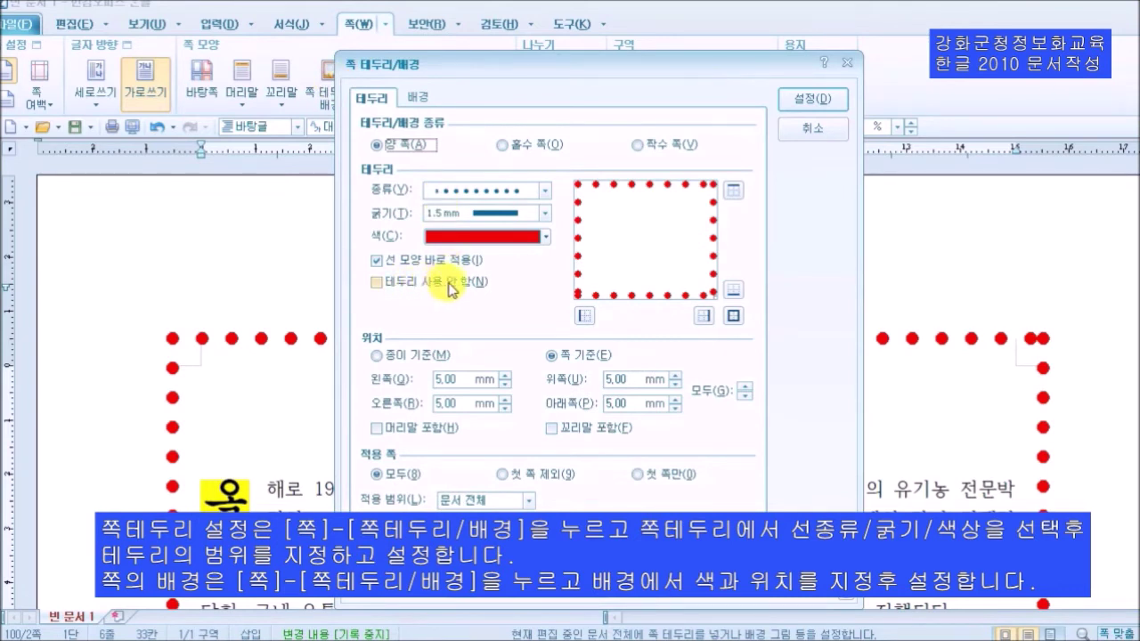
pyautogui.click(406, 287)
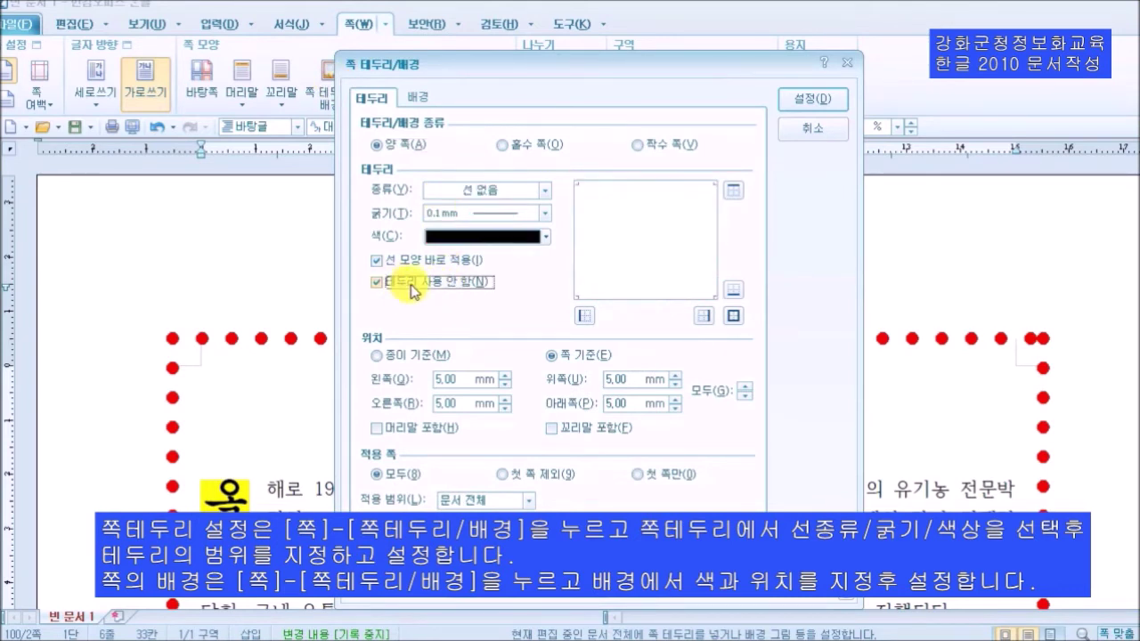
pyautogui.click(824, 102)
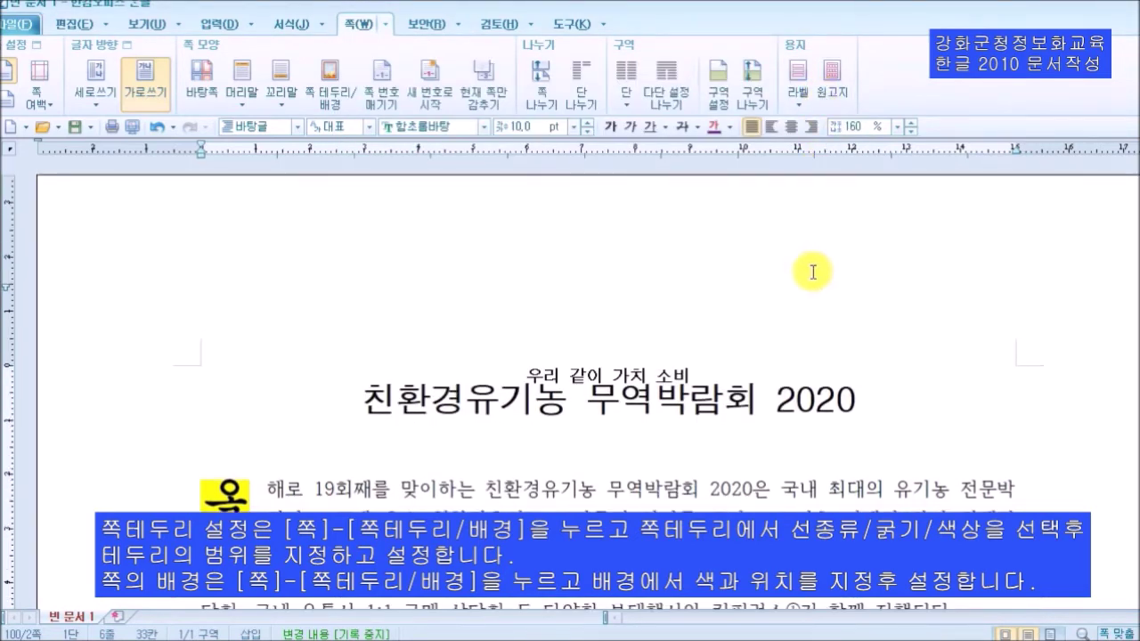
pyautogui.scroll(-3, 813, 274)
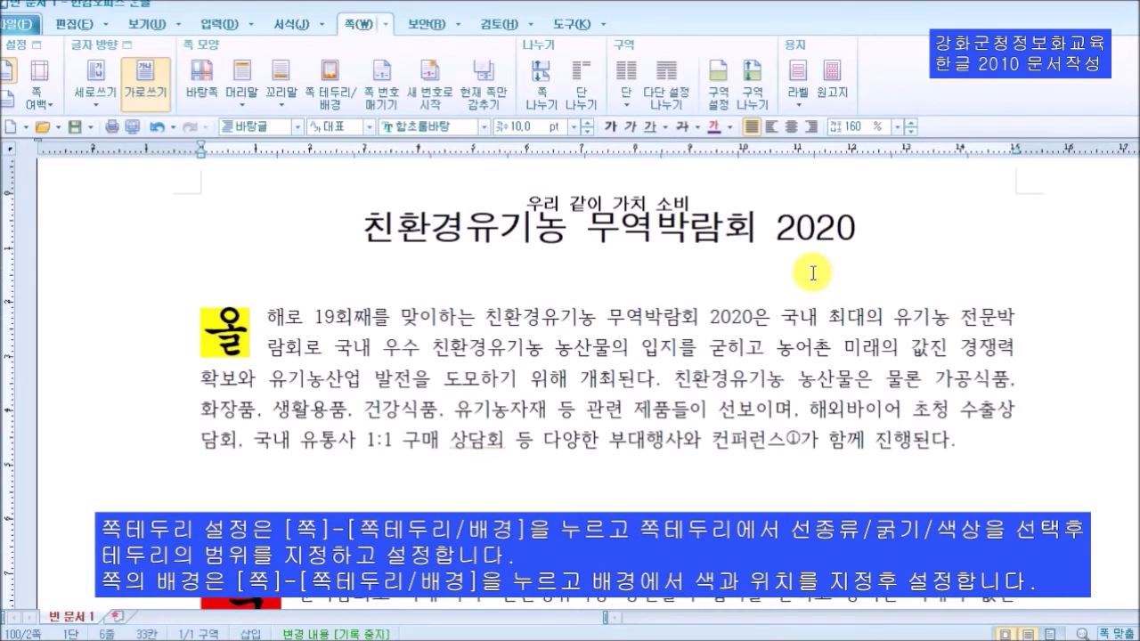
pyautogui.scroll(-3, 806, 271)
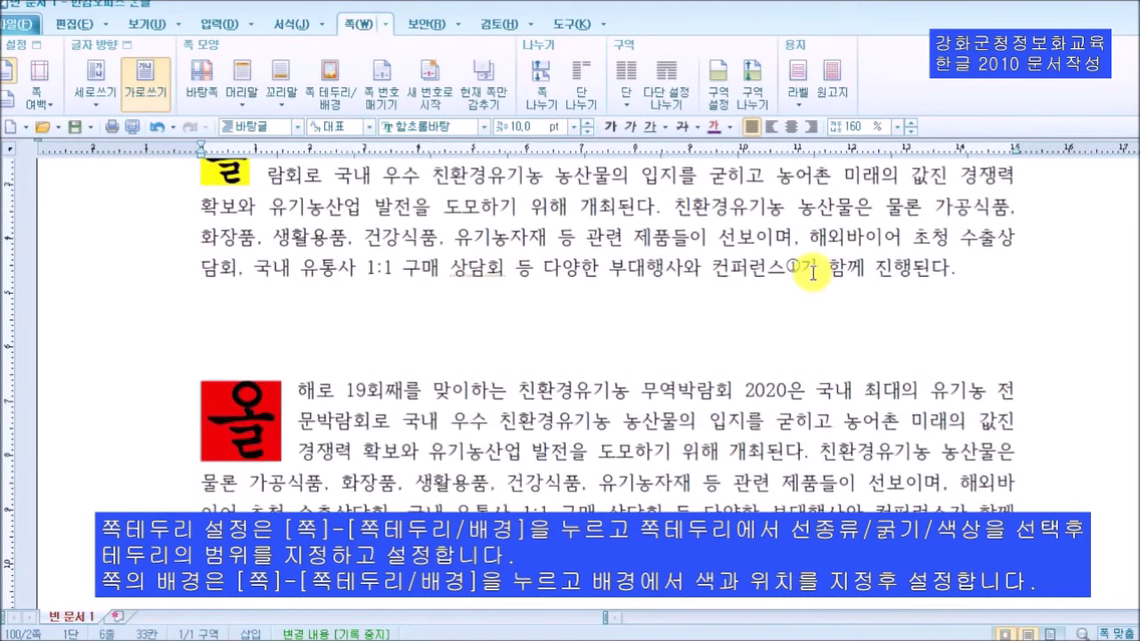
pyautogui.scroll(5, 809, 269)
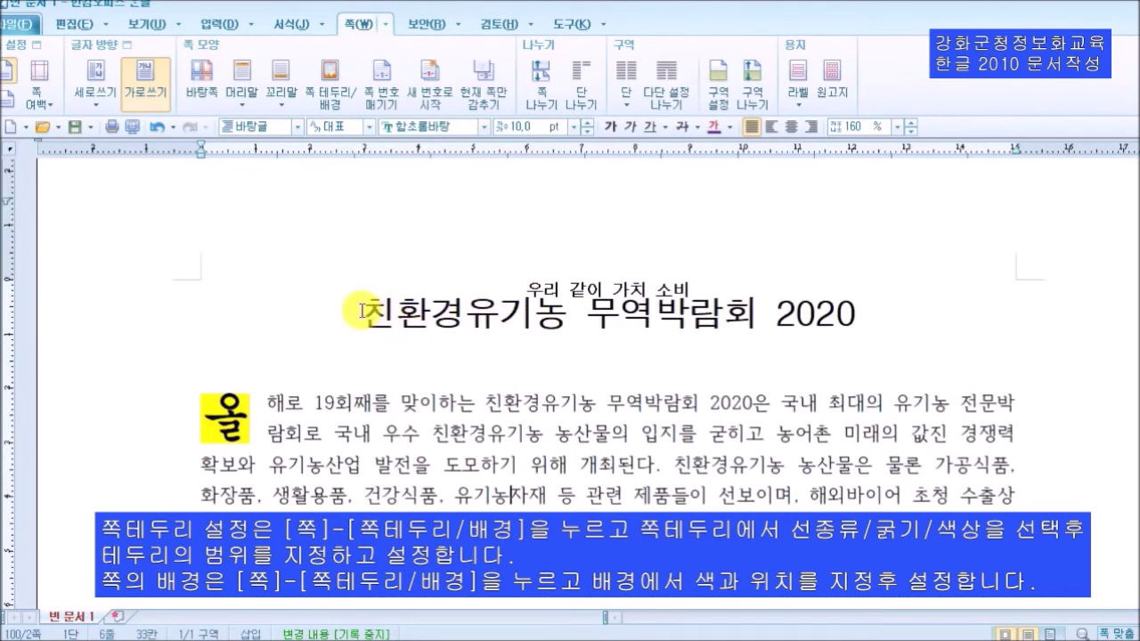
pyautogui.scroll(2, 361, 311)
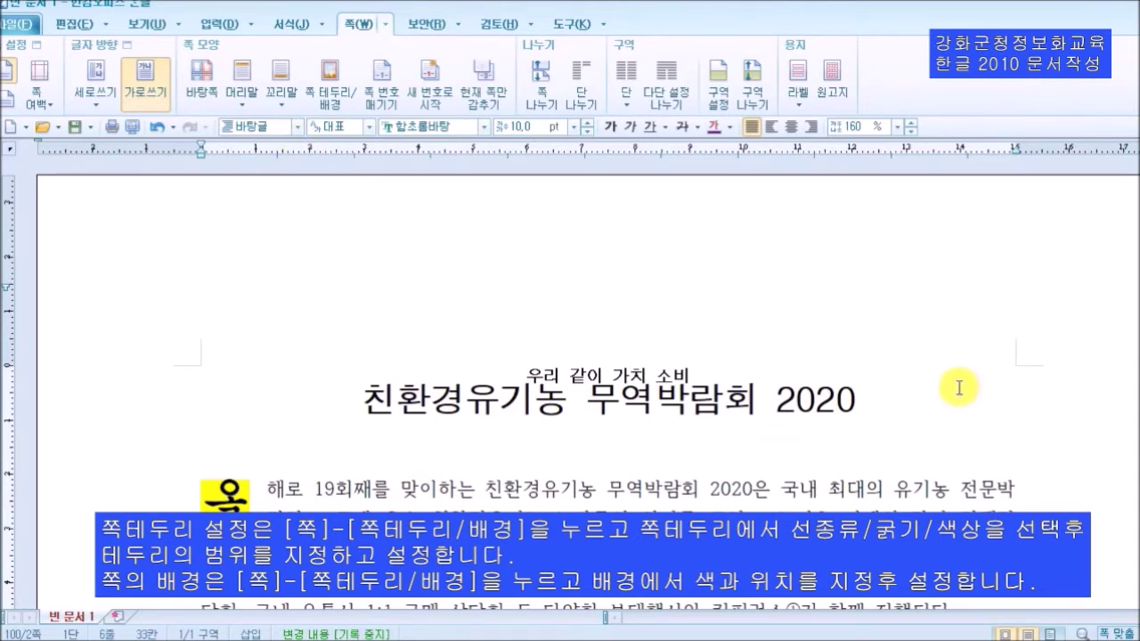
# Fill the page background (배경) with a solid light pink from the 오피스 colour palette and check it on the pages
pyautogui.click(343, 99)
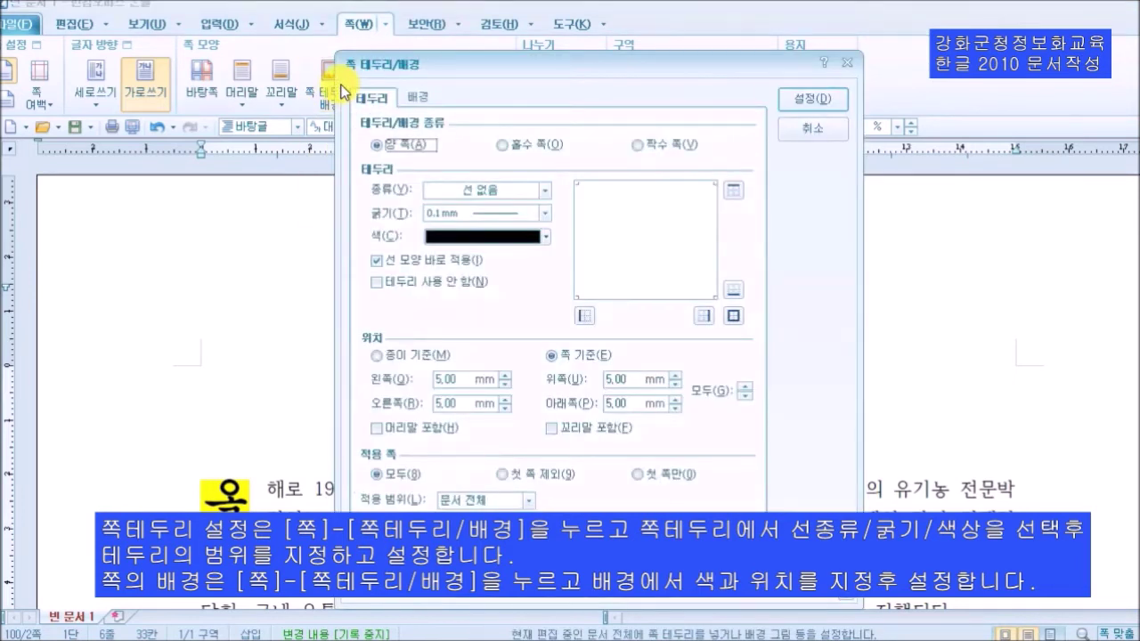
pyautogui.click(422, 100)
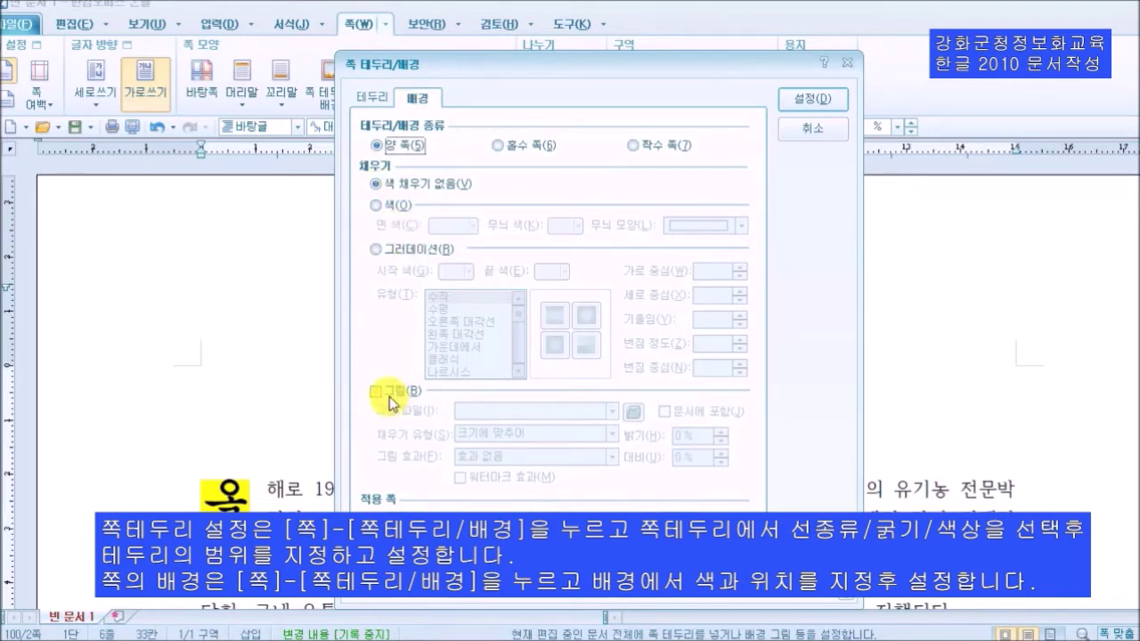
pyautogui.click(378, 205)
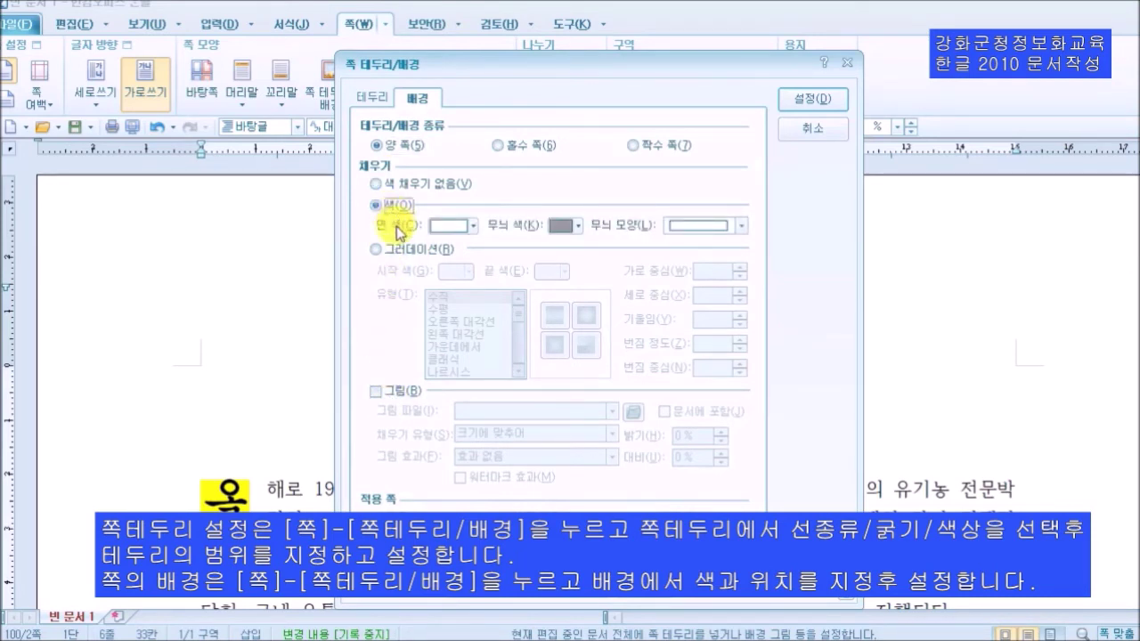
pyautogui.click(474, 225)
pyautogui.click(584, 275)
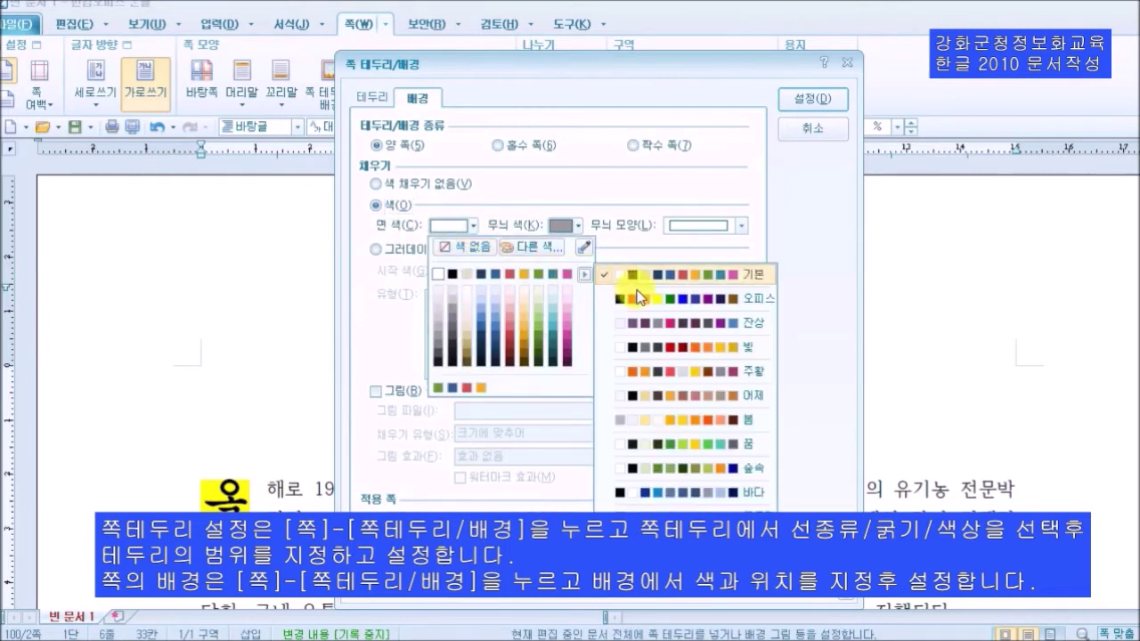
pyautogui.click(638, 298)
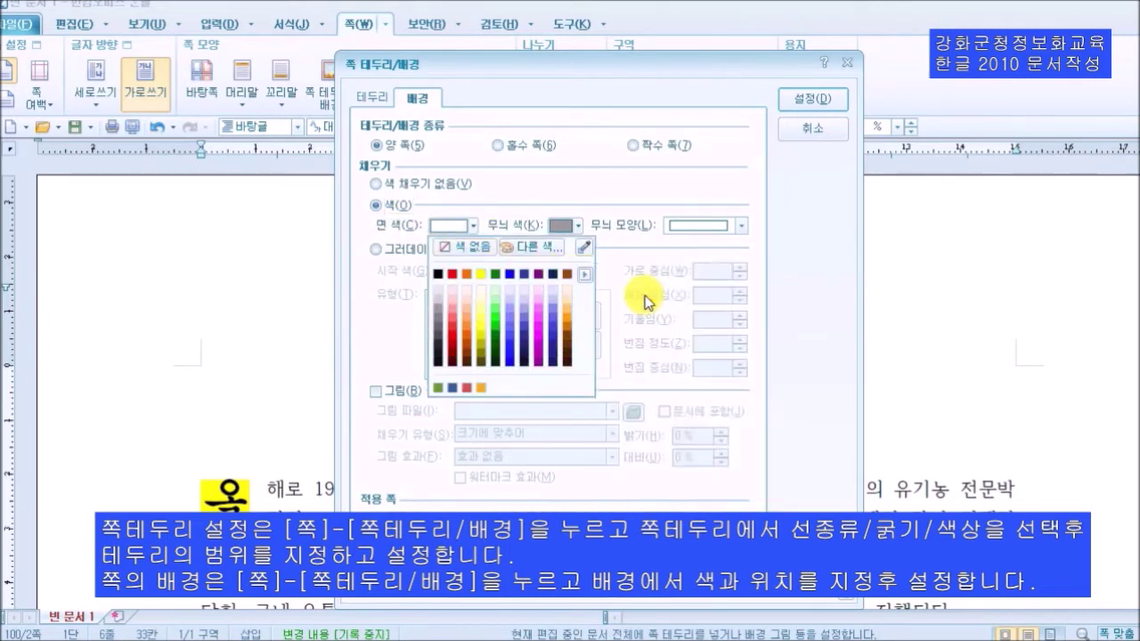
pyautogui.click(452, 289)
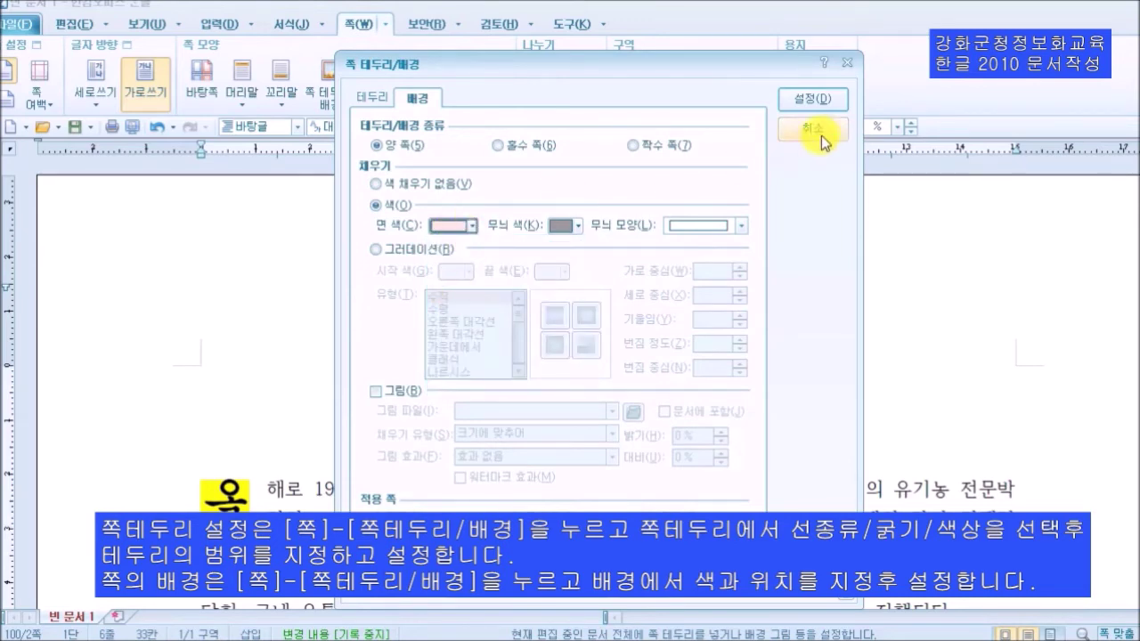
pyautogui.click(818, 103)
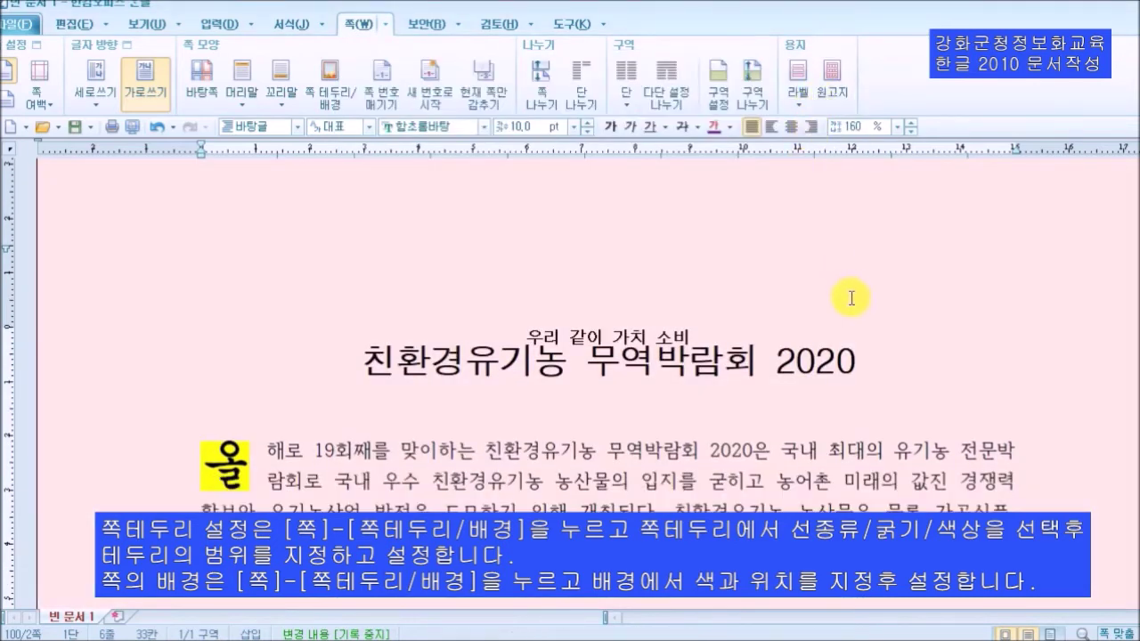
pyautogui.scroll(-15, 851, 298)
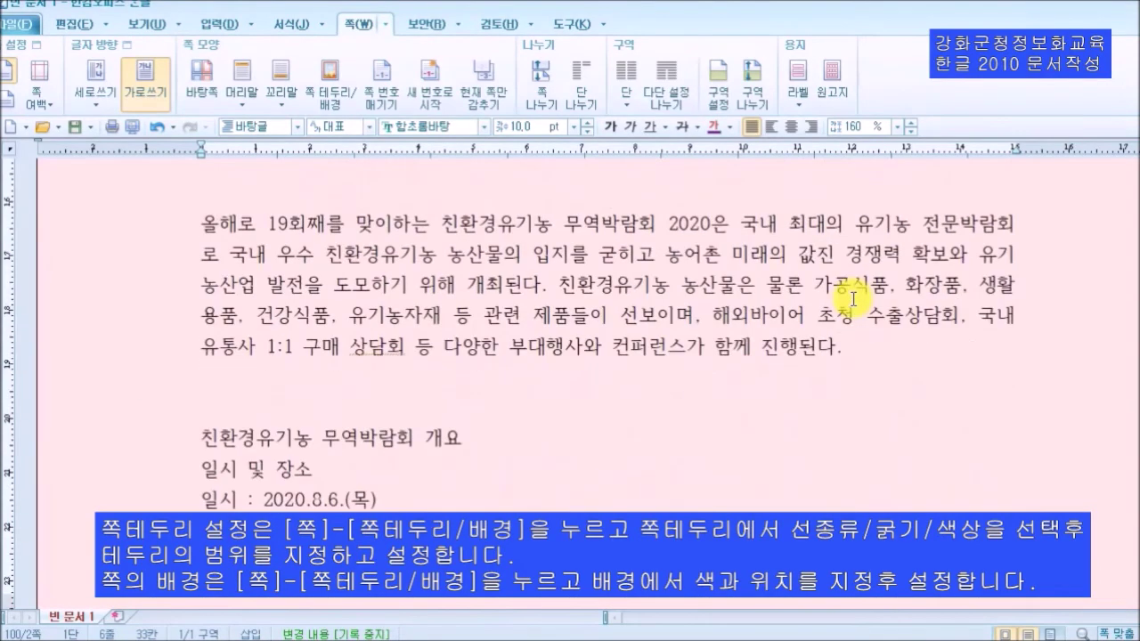
pyautogui.scroll(15, 857, 298)
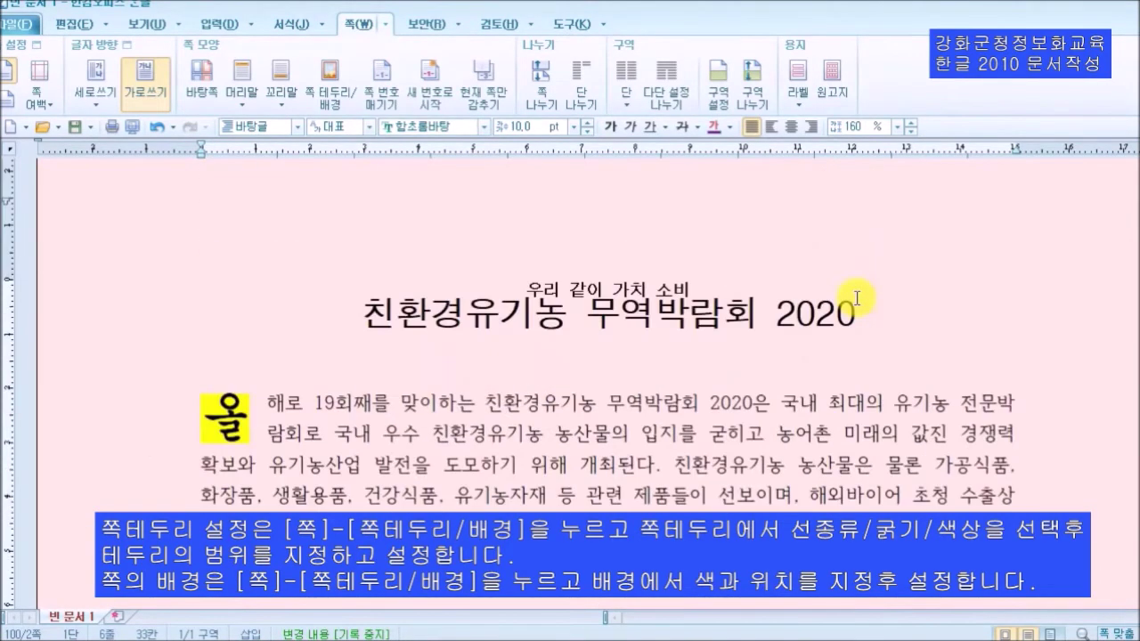
# Limit the pink background fill to the area inside the page margins, check it, and extend the fill to the page border area
pyautogui.click(332, 91)
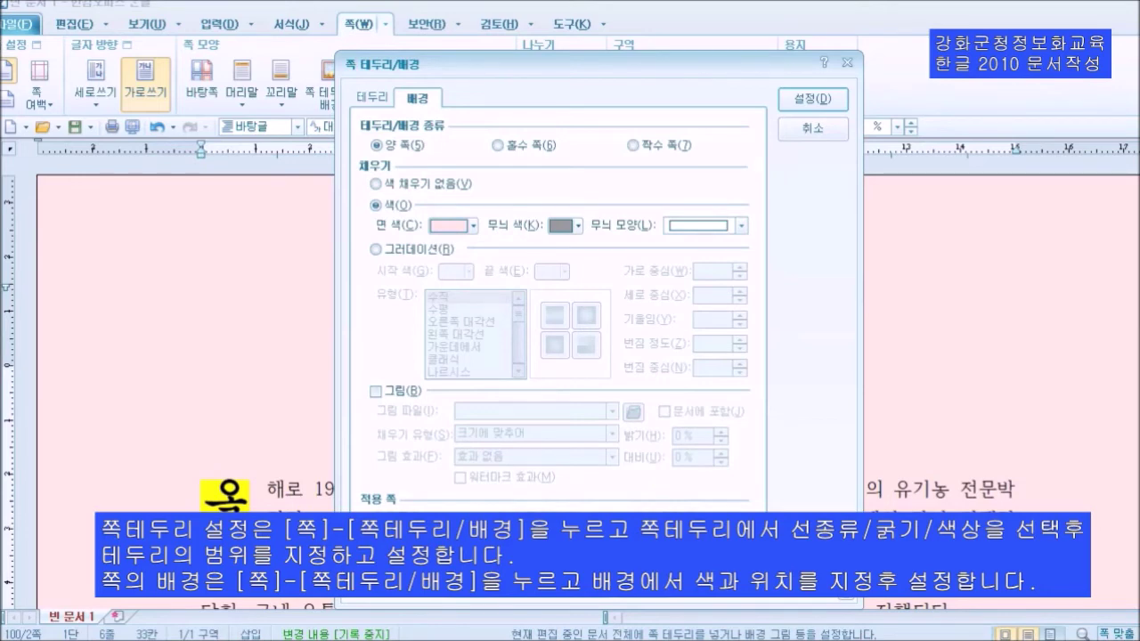
pyautogui.click(809, 100)
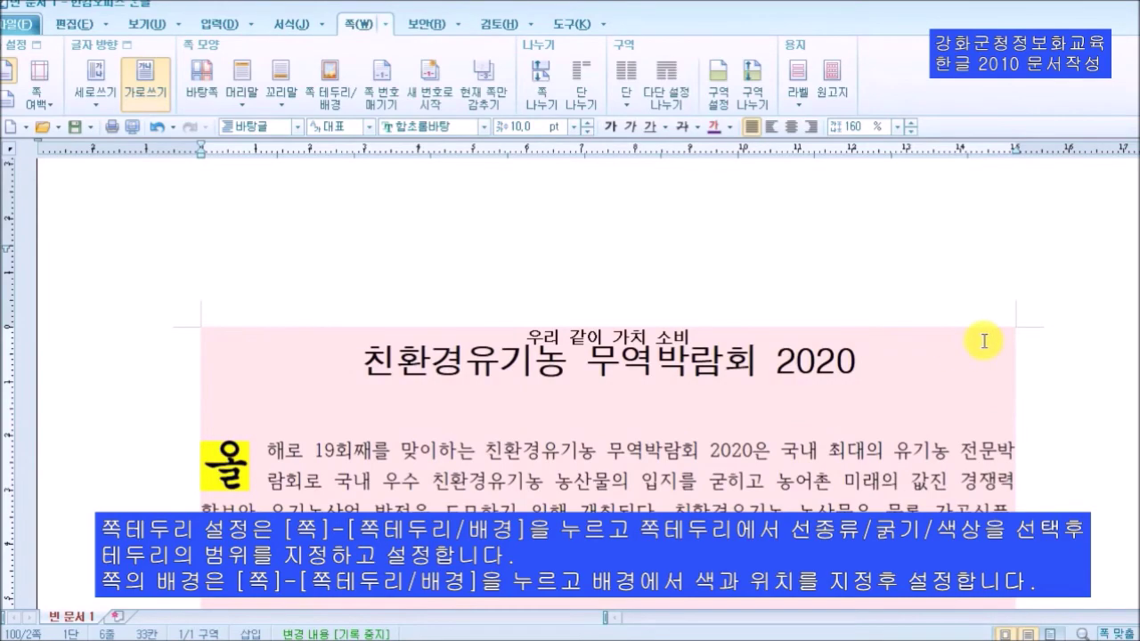
pyautogui.scroll(-5, 983, 343)
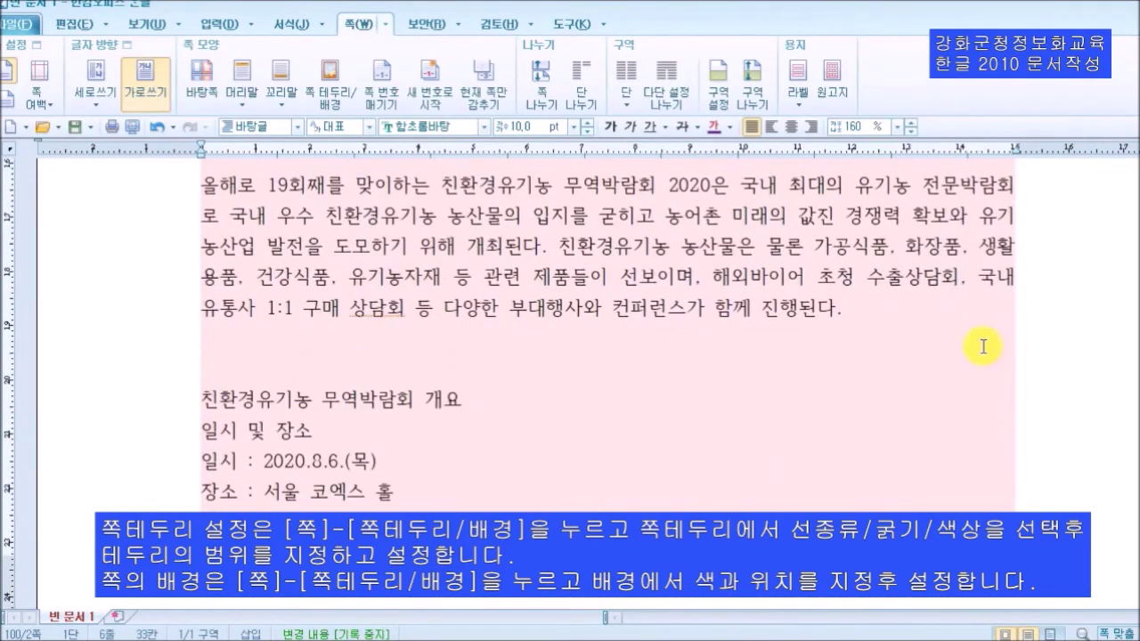
pyautogui.scroll(5, 984, 346)
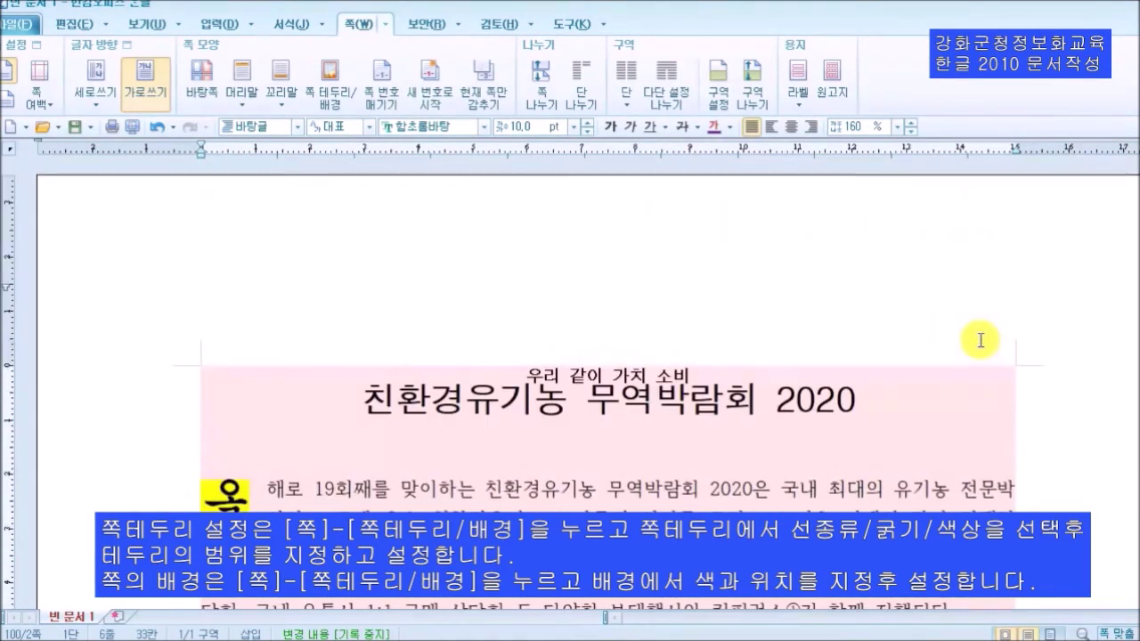
pyautogui.click(331, 96)
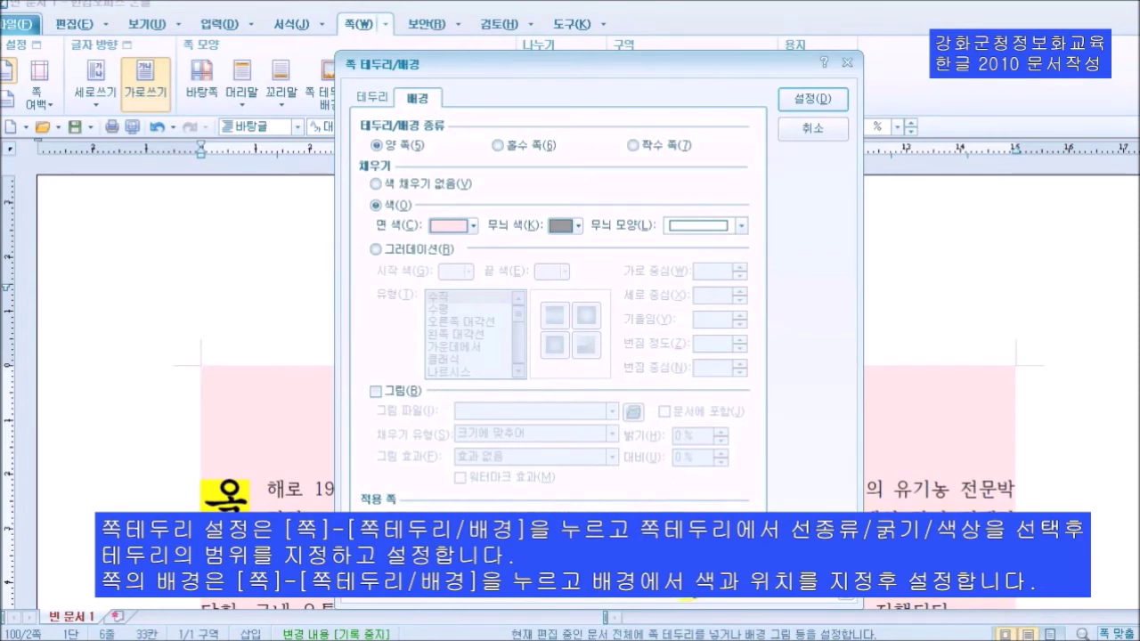
pyautogui.click(818, 99)
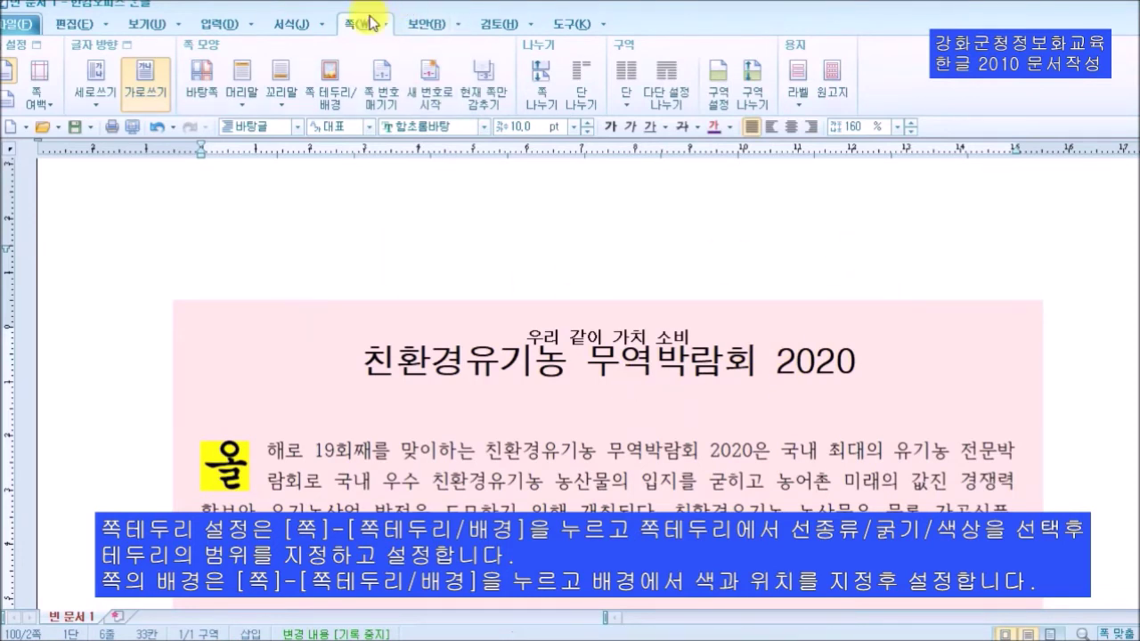
# Extend the light pink background fill to the whole paper and check it on the pages
pyautogui.click(331, 98)
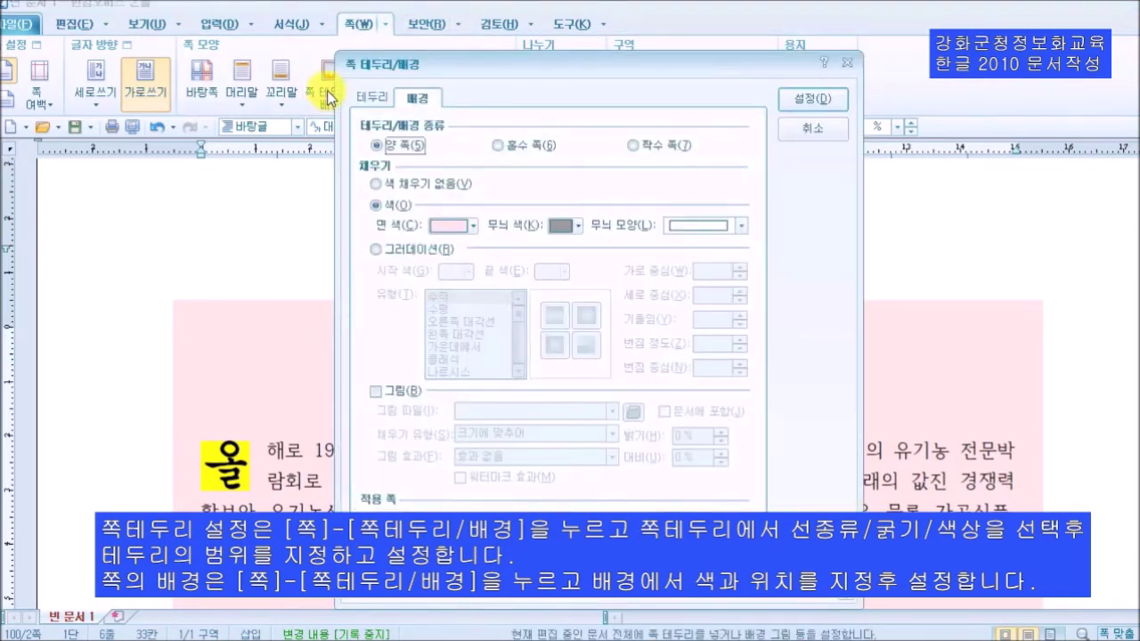
pyautogui.click(473, 225)
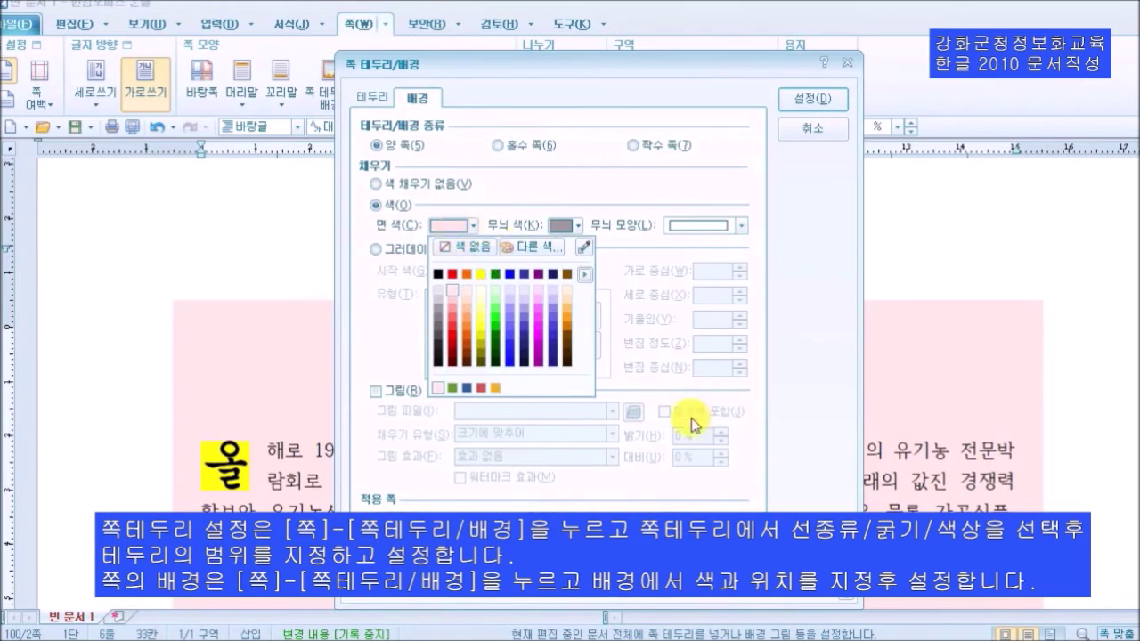
pyautogui.click(690, 510)
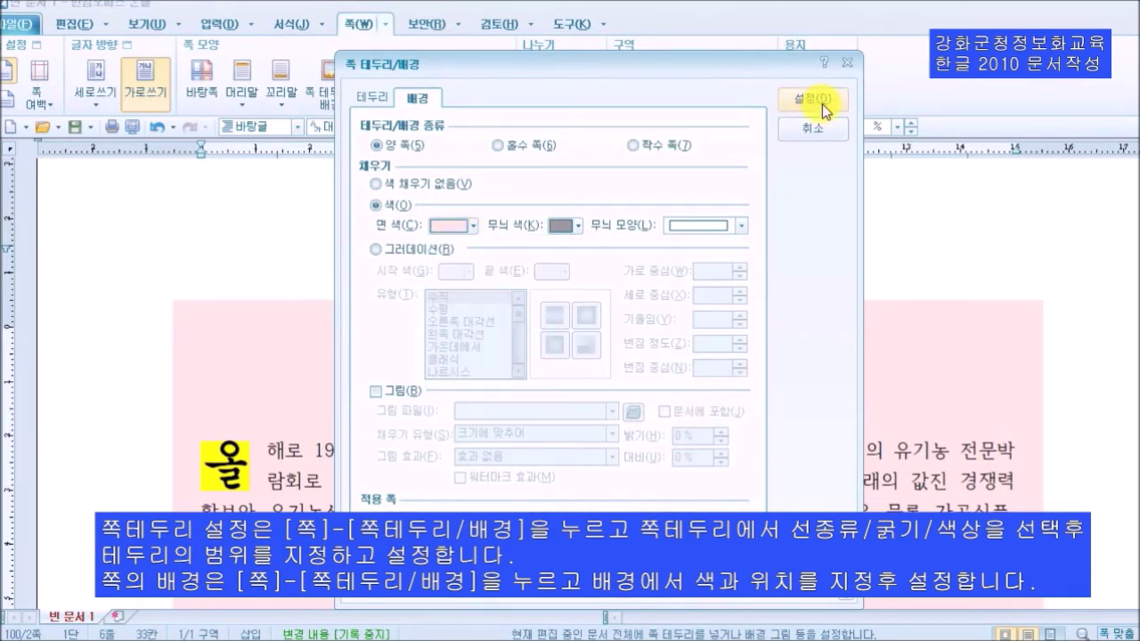
pyautogui.click(822, 104)
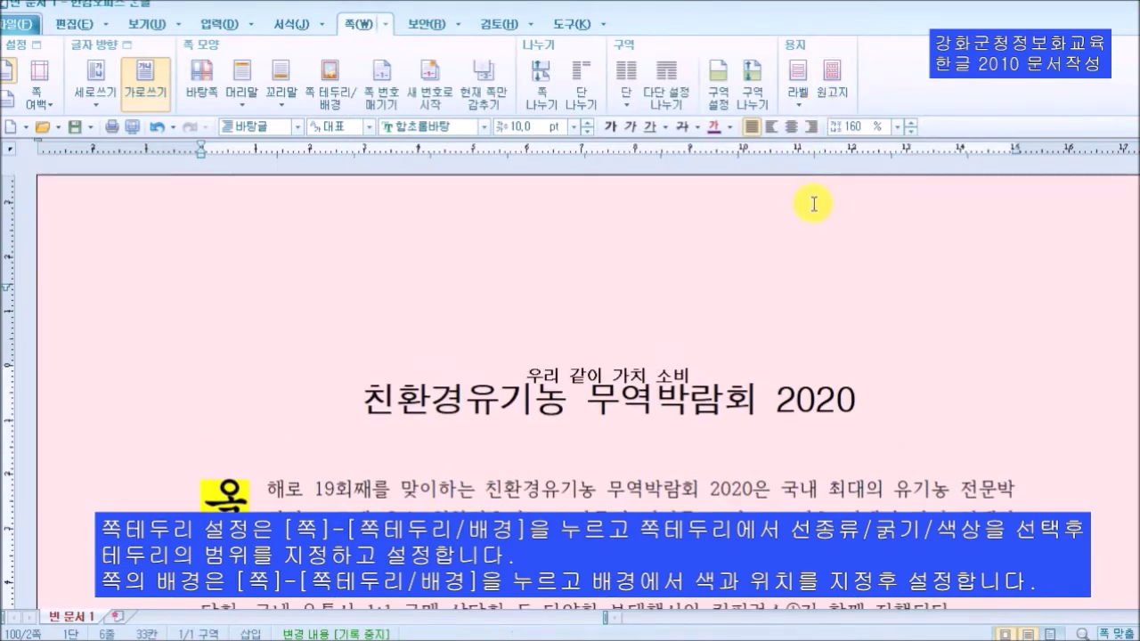
pyautogui.scroll(-6, 813, 215)
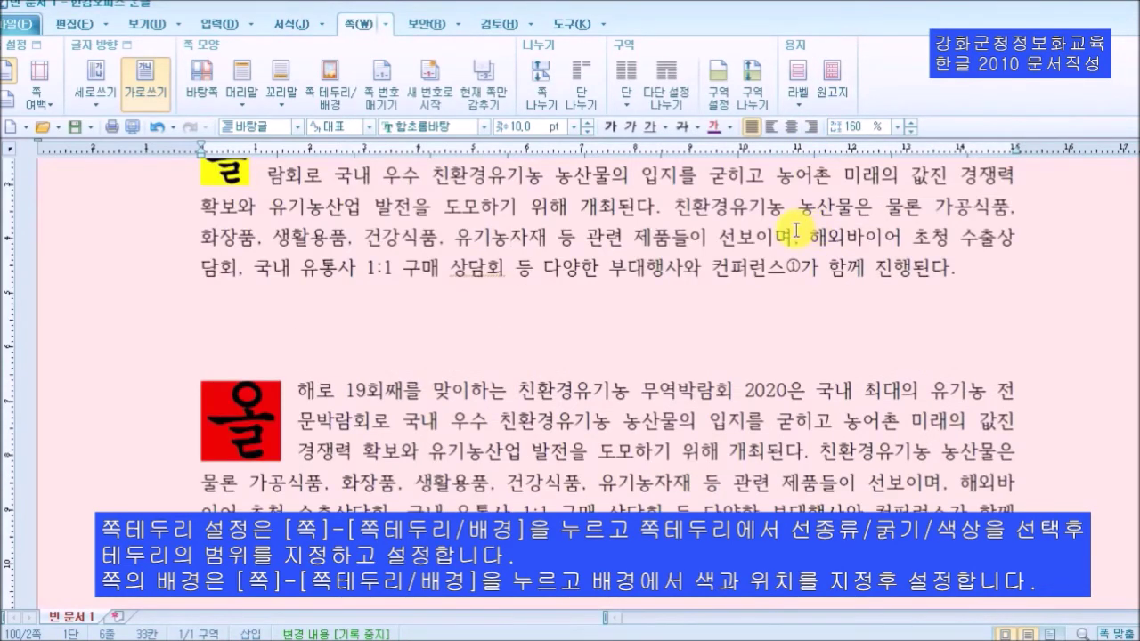
pyautogui.scroll(6, 710, 283)
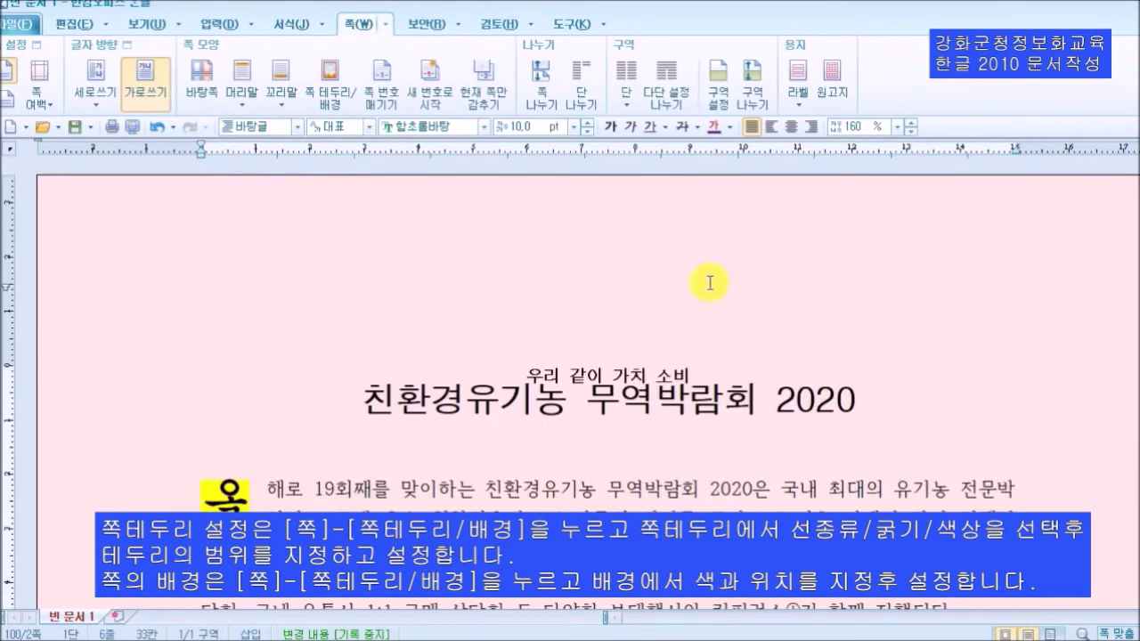
# Switch the page background fill to 그러데이션 and try several preset gradient types, including 천국과 지옥
pyautogui.click(331, 85)
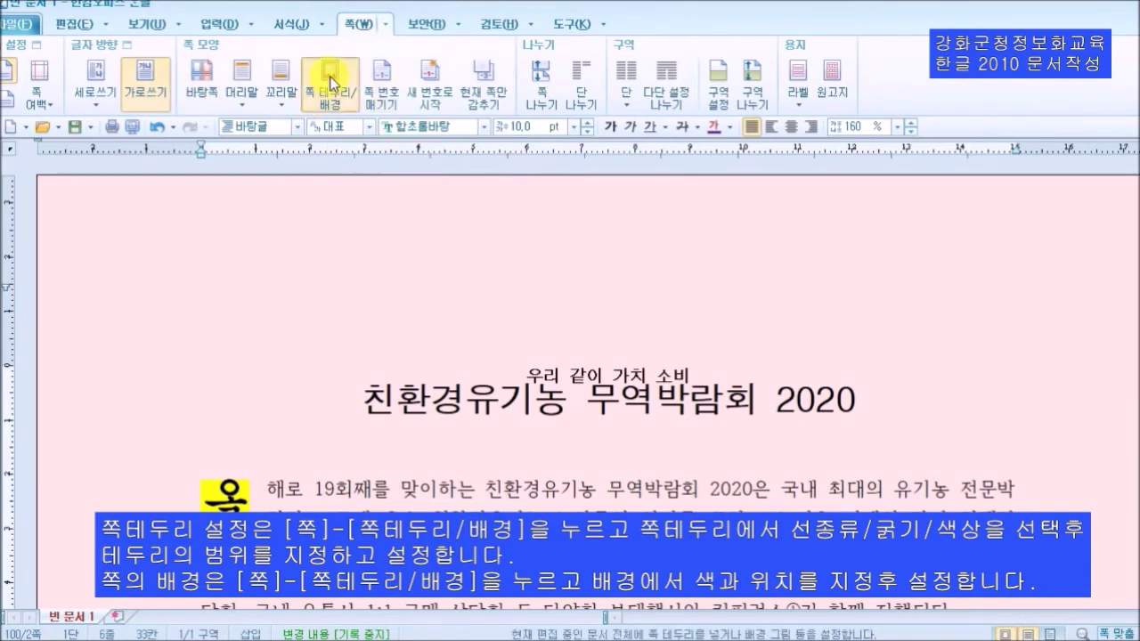
pyautogui.click(429, 255)
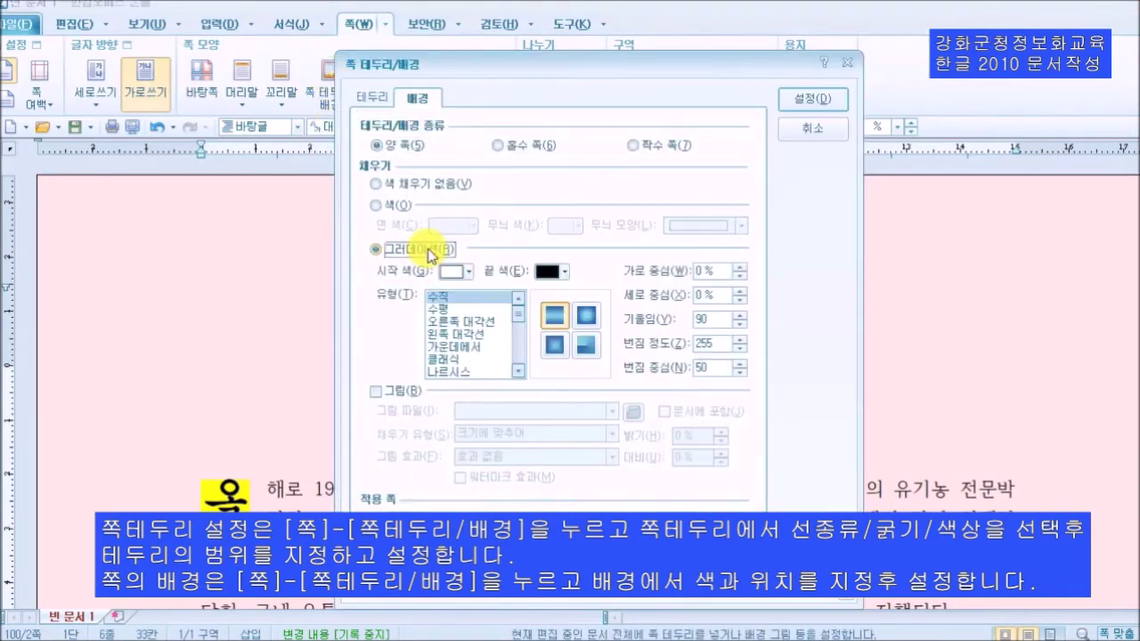
pyautogui.click(448, 309)
pyautogui.click(449, 322)
pyautogui.click(451, 334)
pyautogui.click(453, 347)
pyautogui.click(450, 371)
pyautogui.click(449, 366)
pyautogui.scroll(-1, 453, 357)
pyautogui.click(459, 321)
pyautogui.click(458, 349)
pyautogui.click(456, 372)
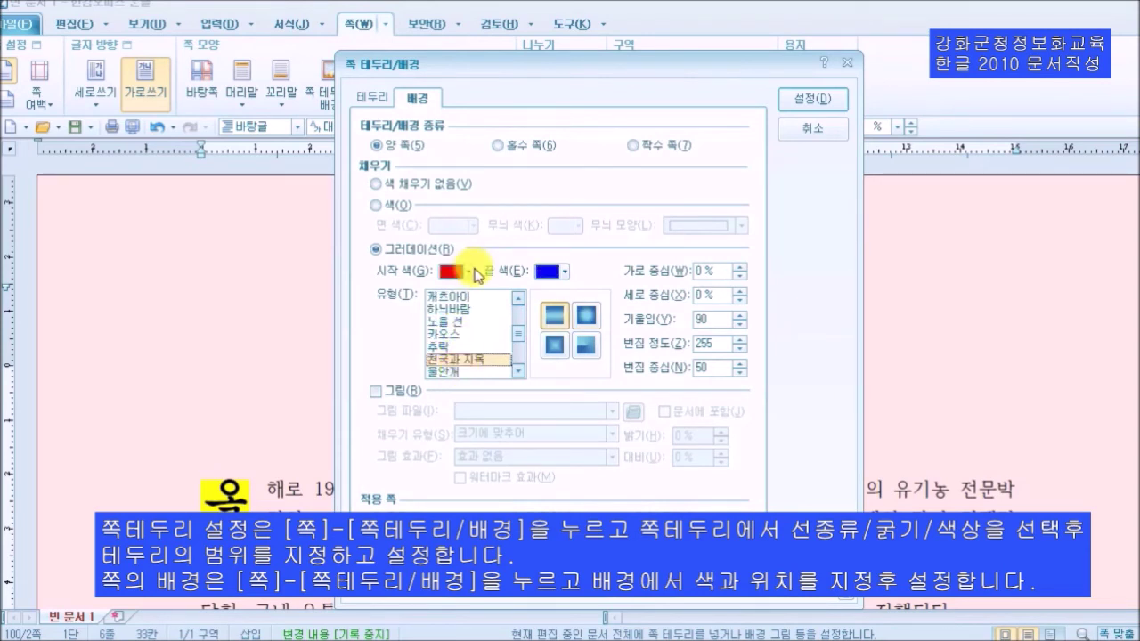
# Apply the 물안개 gradient type to the page background and check it on the pages
pyautogui.click(447, 369)
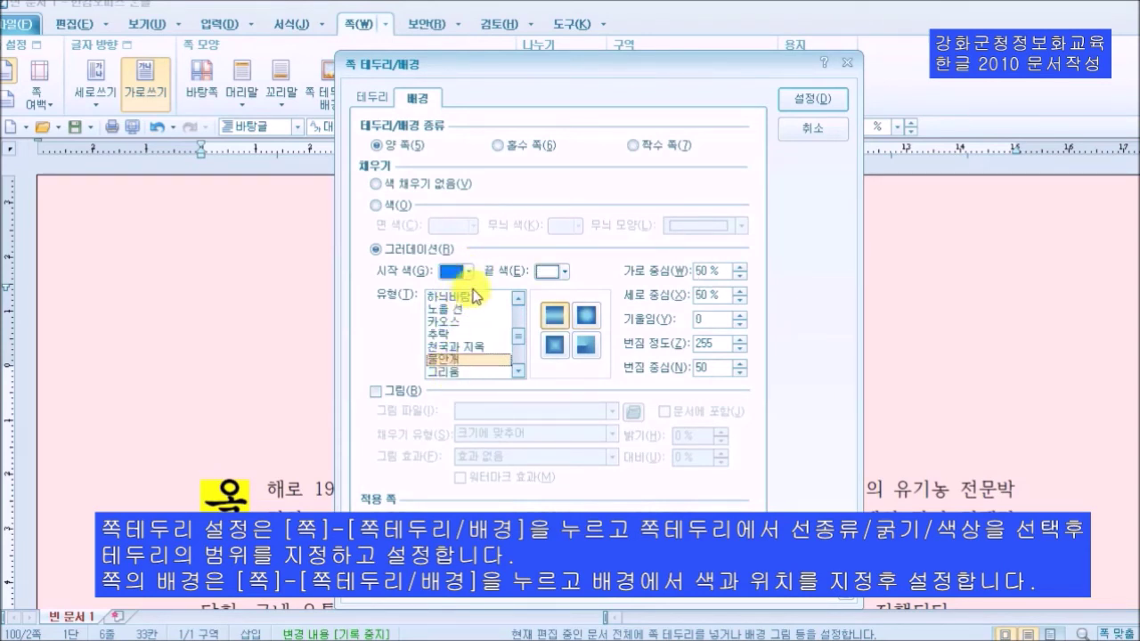
pyautogui.click(812, 99)
pyautogui.scroll(-10, 649, 242)
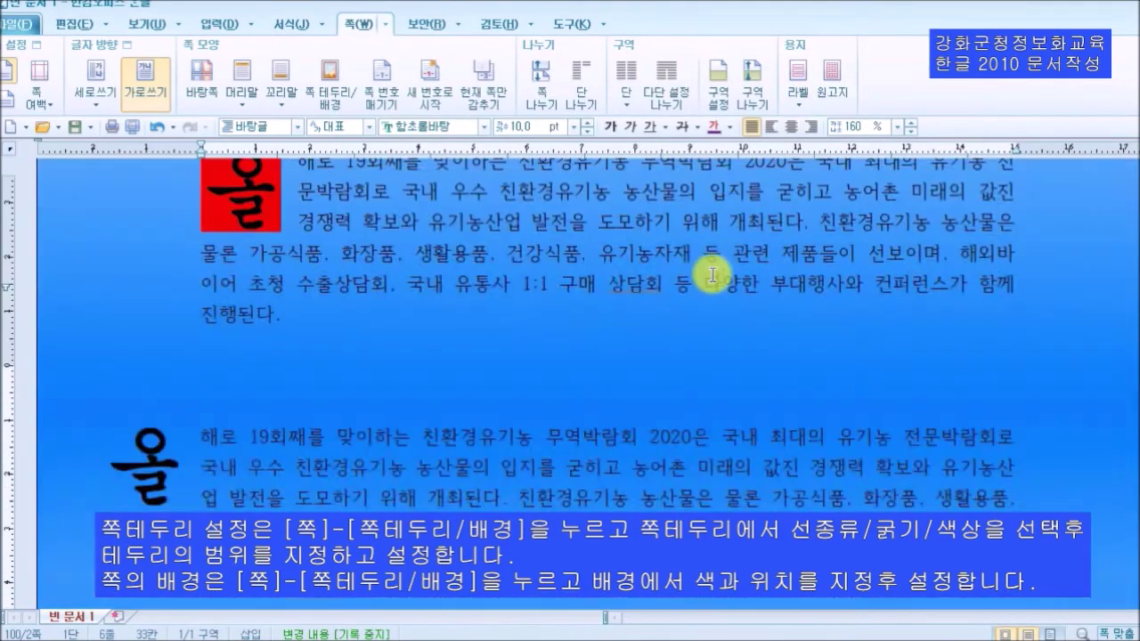
pyautogui.scroll(10, 713, 275)
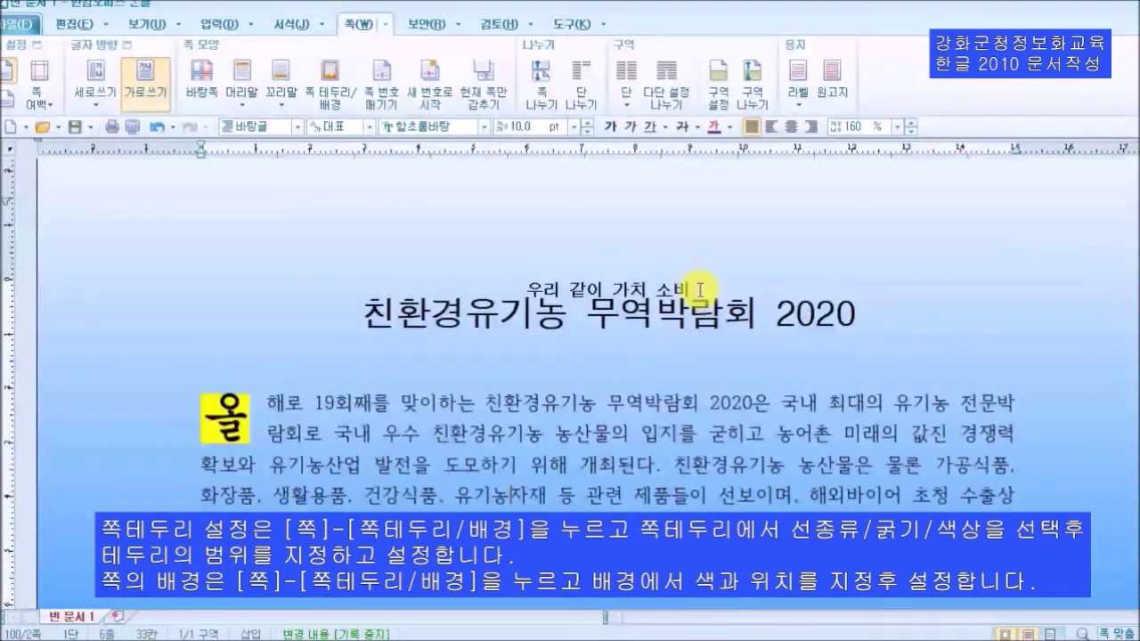
pyautogui.scroll(2, 700, 263)
pyautogui.scroll(-2, 703, 253)
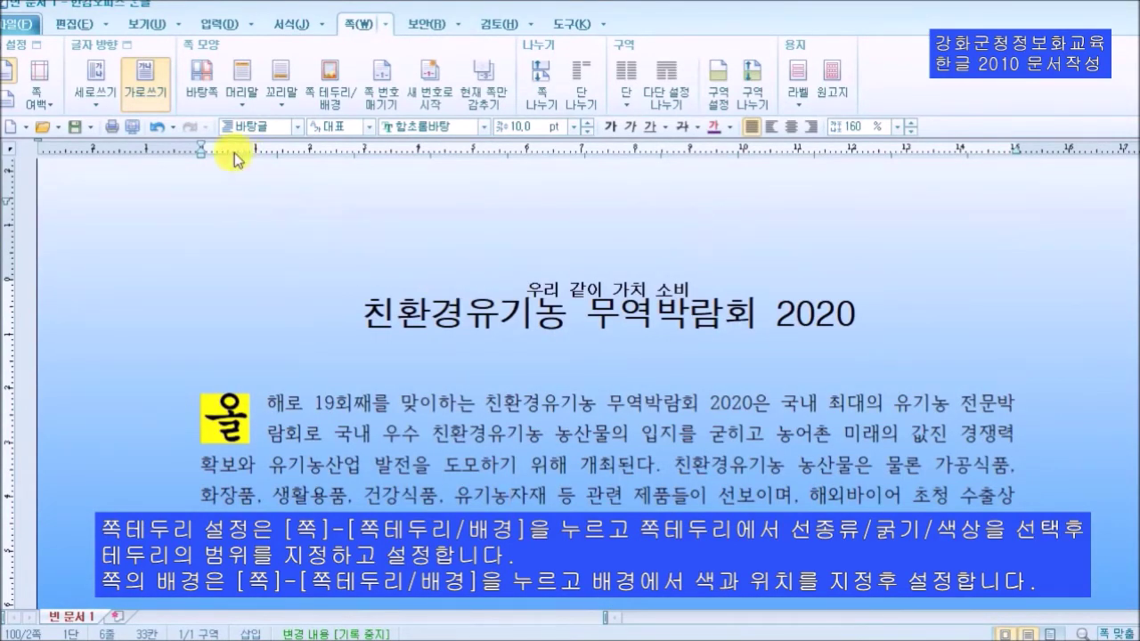
# Reopen the page background settings and try blue as the gradient's start colour (시작 색), settling on red
pyautogui.click(337, 89)
pyautogui.click(461, 273)
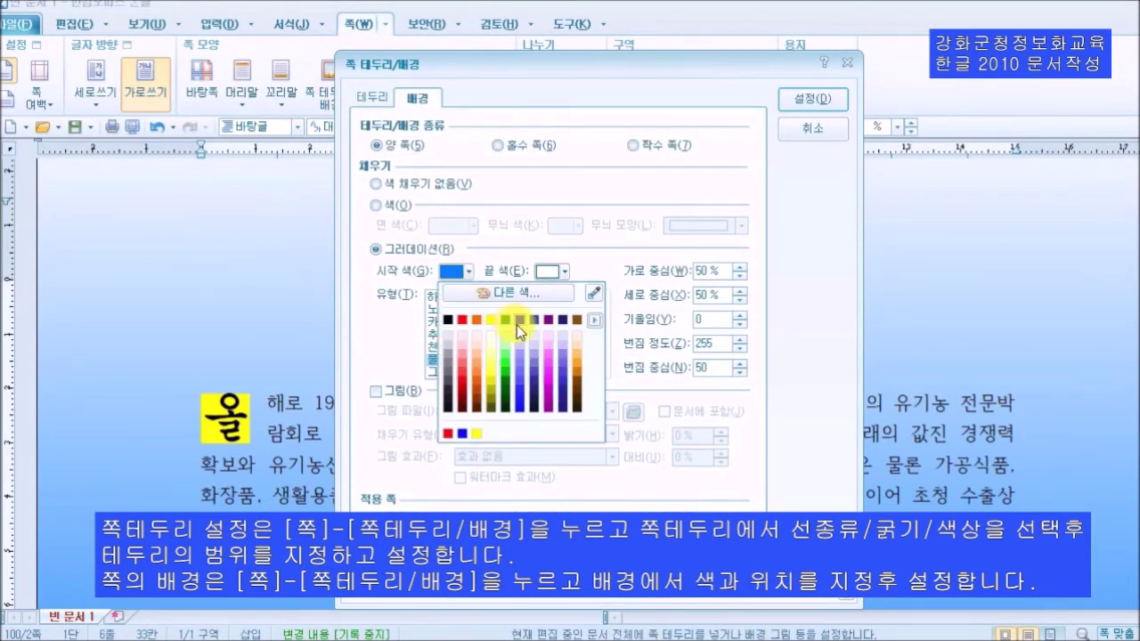
pyautogui.click(518, 325)
pyautogui.click(459, 271)
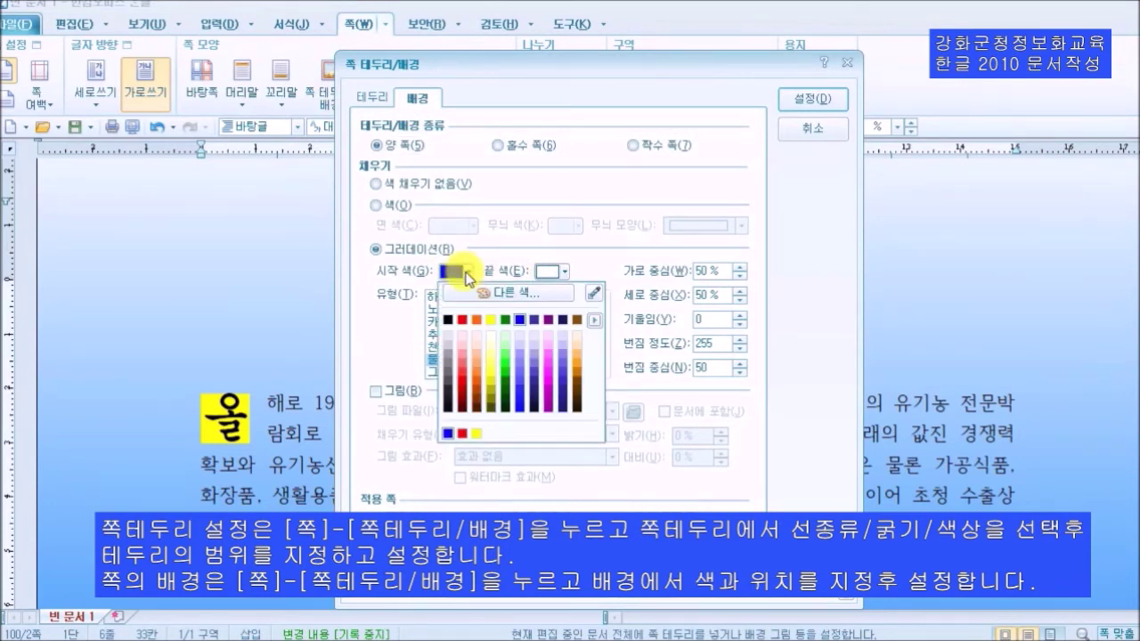
pyautogui.click(483, 319)
# Set the gradient type to 수직, apply it to the page background and check it on the pages
pyautogui.click(563, 272)
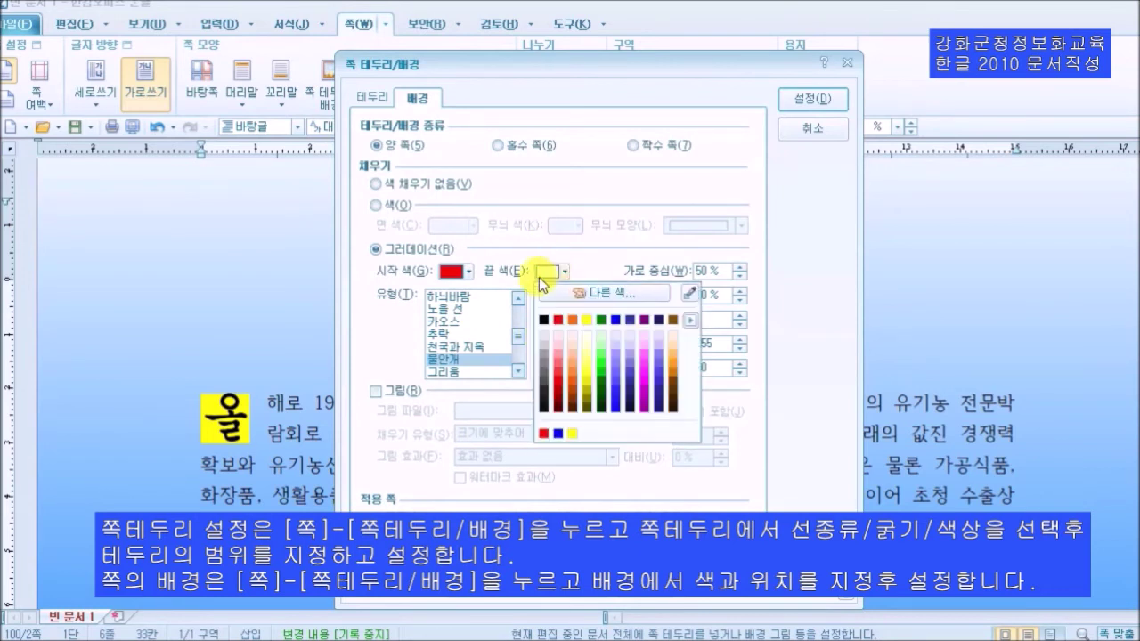
pyautogui.click(519, 333)
pyautogui.moveTo(519, 333); pyautogui.dragTo(517, 297)
pyautogui.click(458, 310)
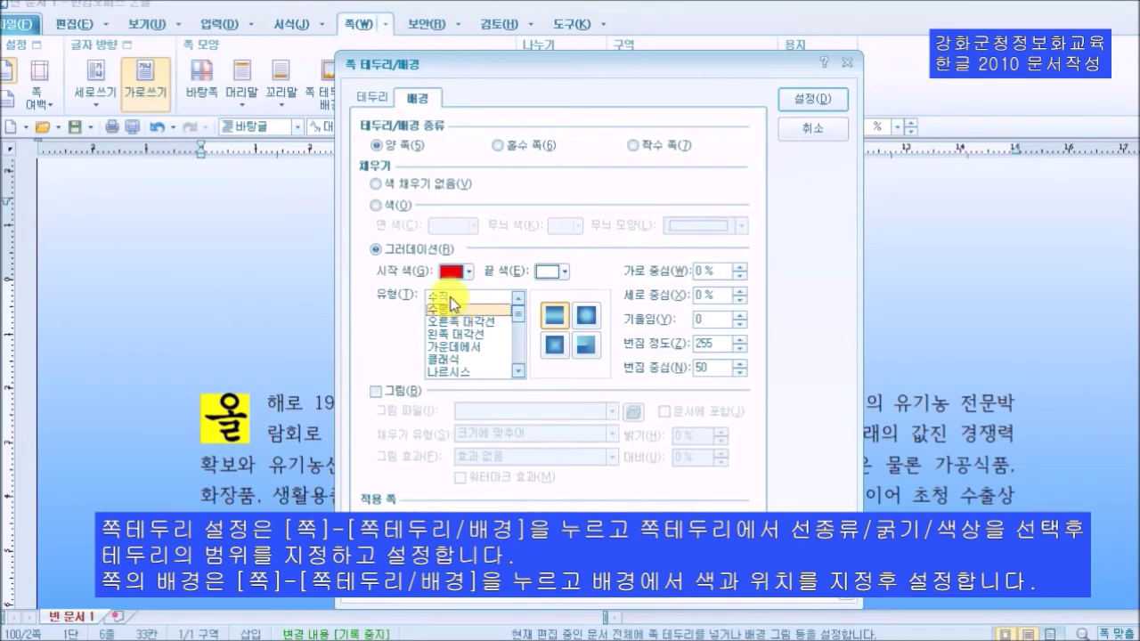
pyautogui.click(452, 297)
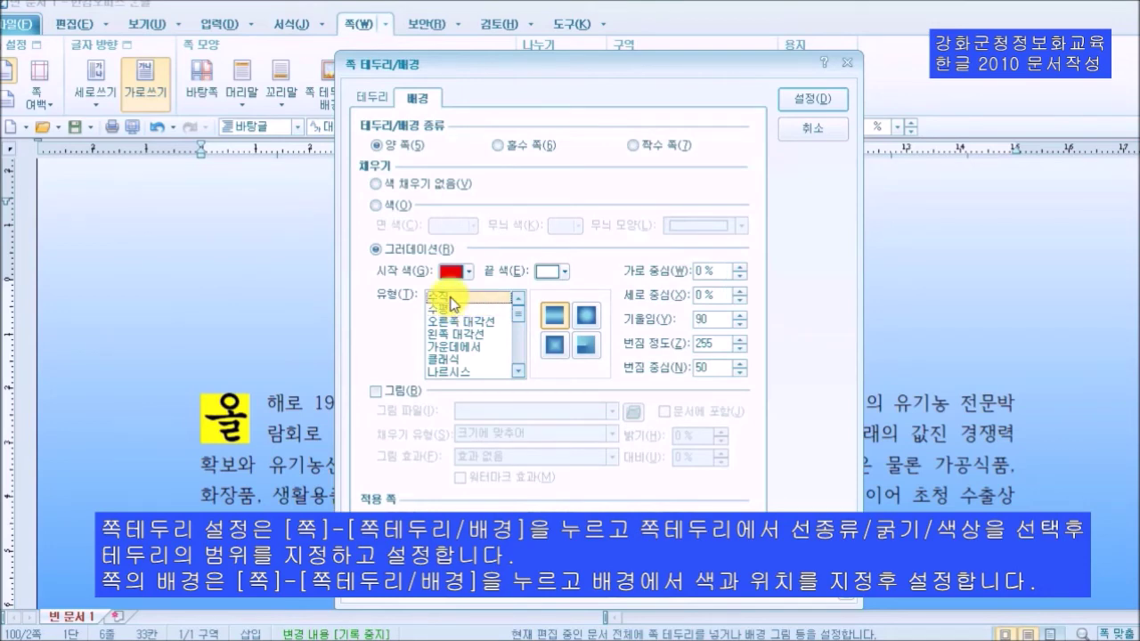
pyautogui.click(805, 101)
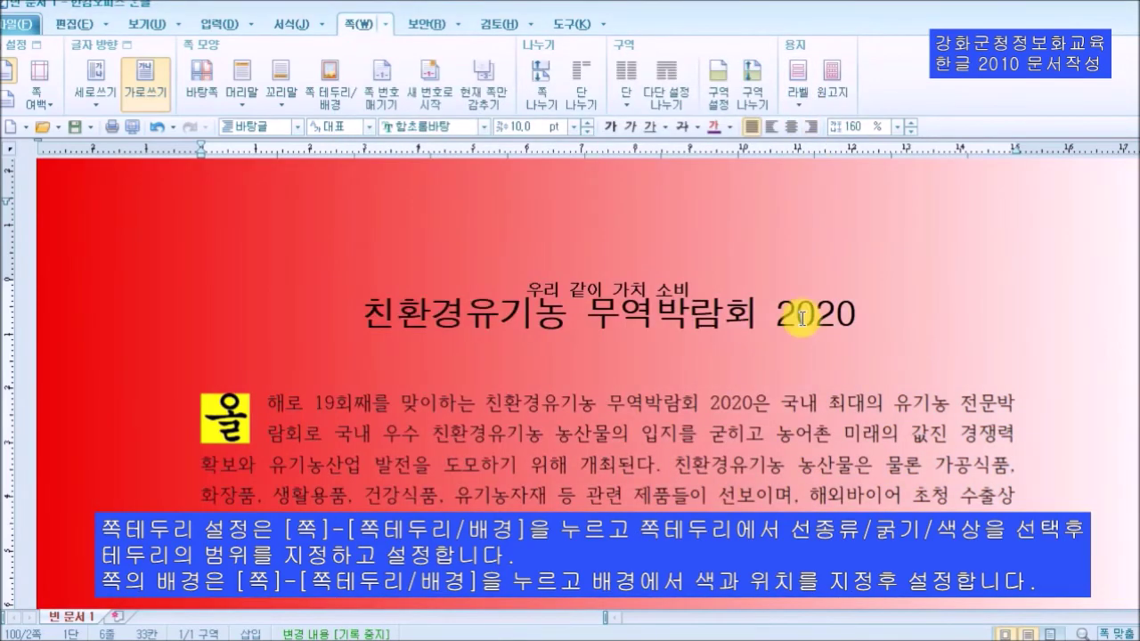
pyautogui.scroll(-5, 828, 472)
pyautogui.scroll(-6, 882, 498)
pyautogui.scroll(8, 855, 432)
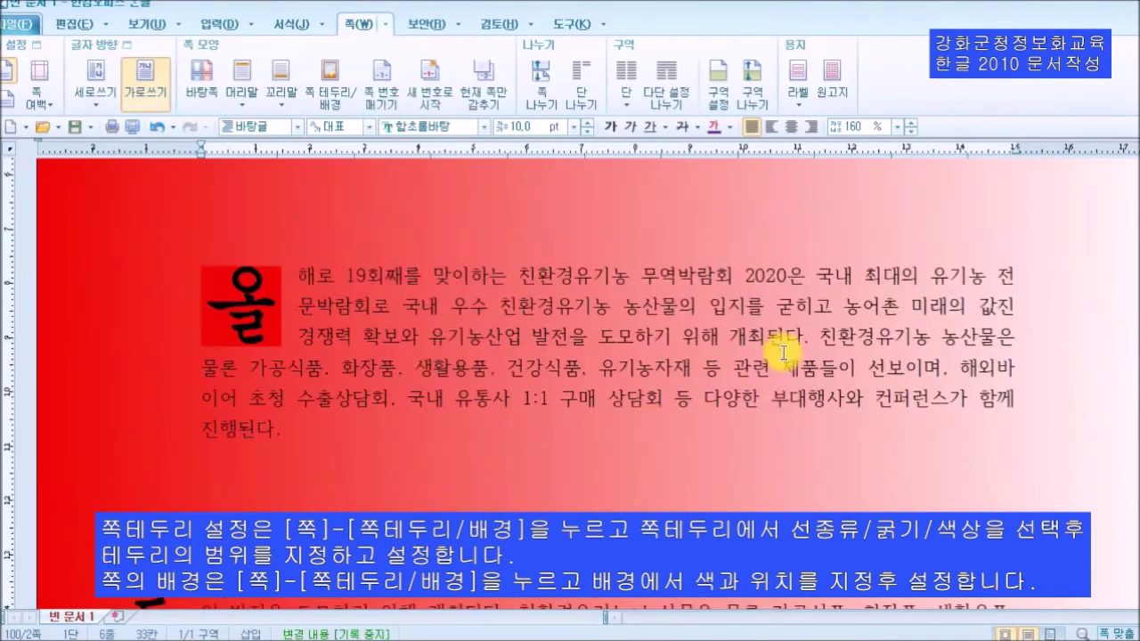
pyautogui.scroll(3, 782, 355)
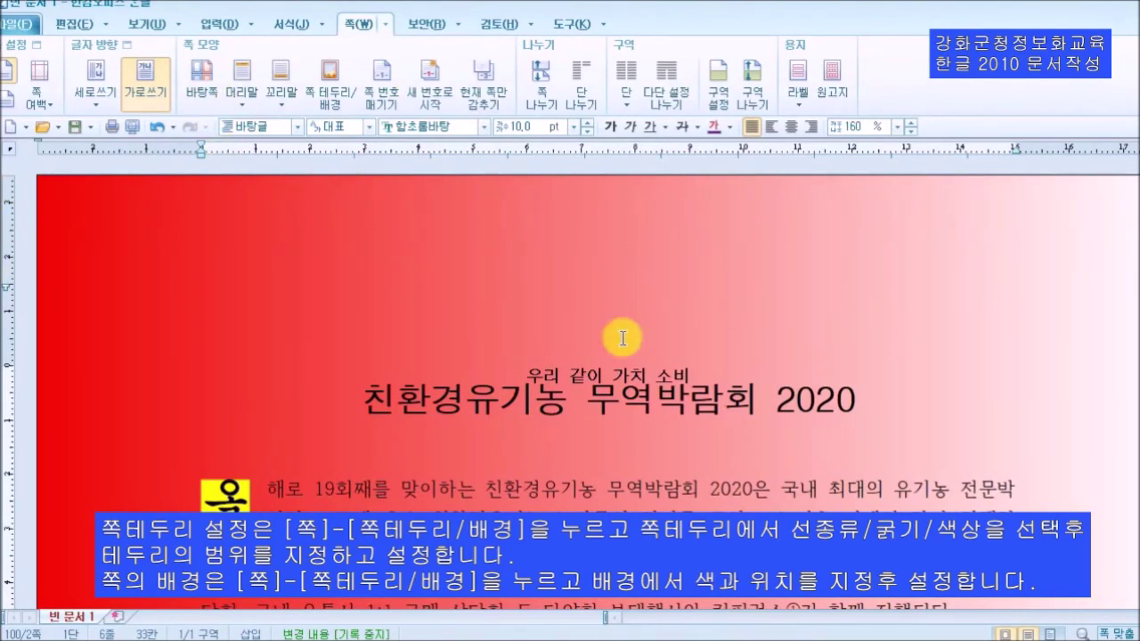
# Remove the gradient page background with the 색 채우기 없음 option
pyautogui.click(340, 89)
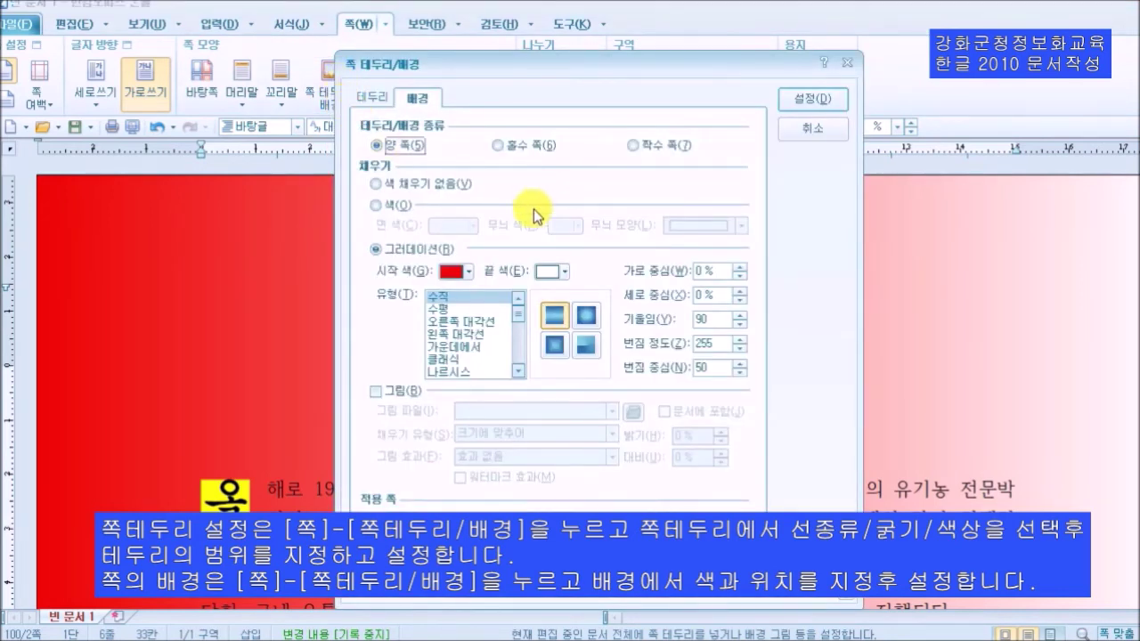
pyautogui.click(424, 193)
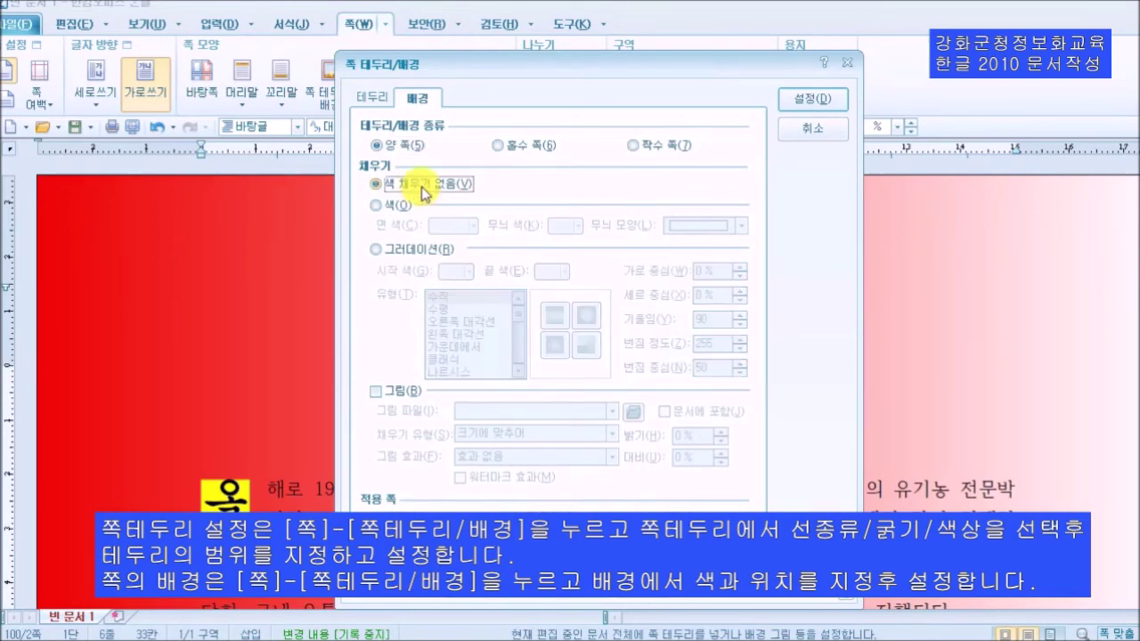
pyautogui.click(813, 101)
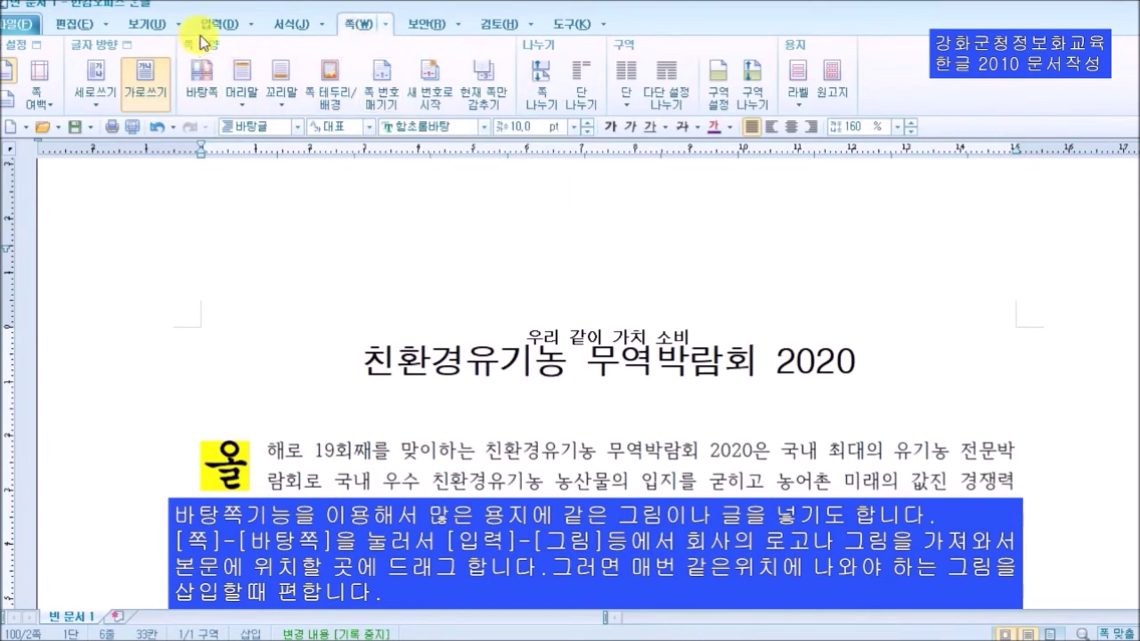
# Create a 양 쪽 master page (바탕쪽) and insert the picture 그림1 from the ITQ시험그림 folder into it
pyautogui.click(203, 91)
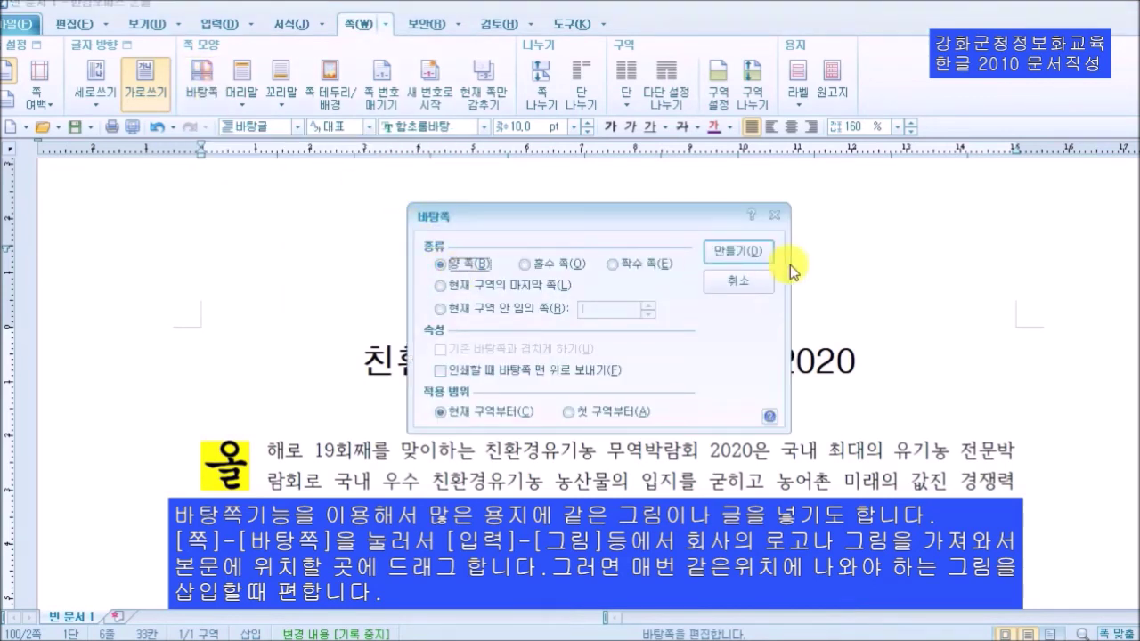
pyautogui.click(745, 253)
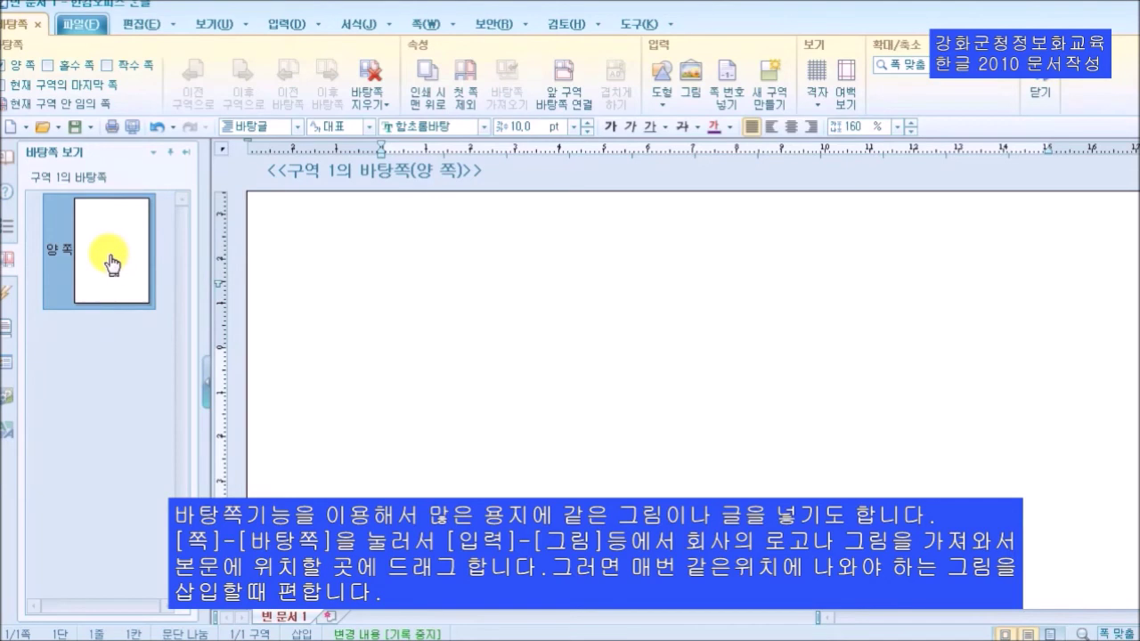
pyautogui.click(281, 27)
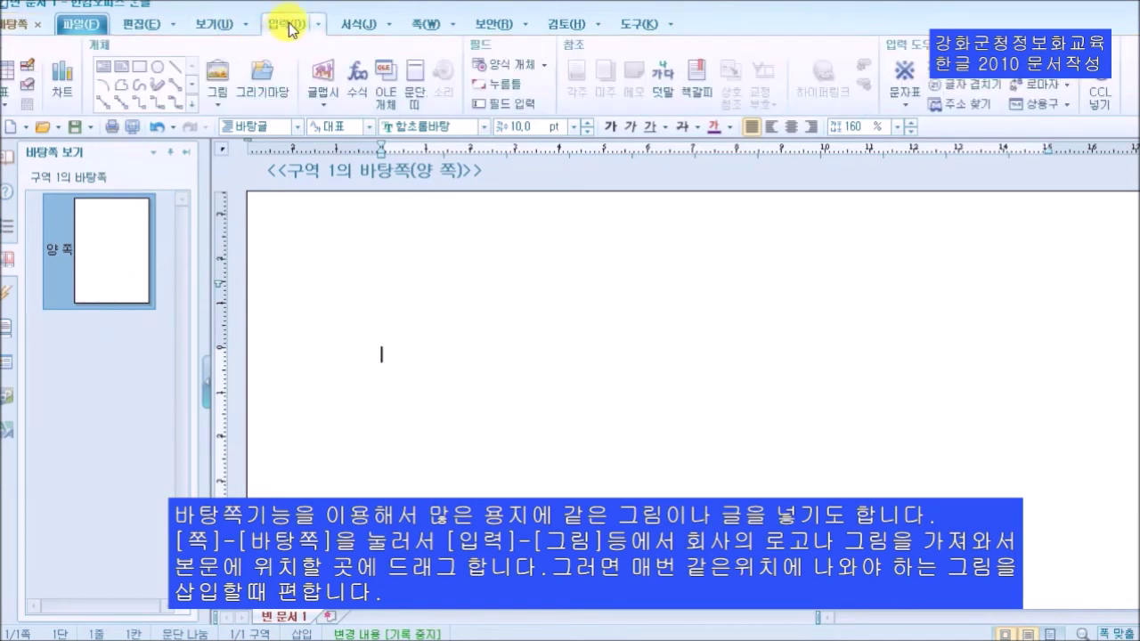
pyautogui.click(218, 70)
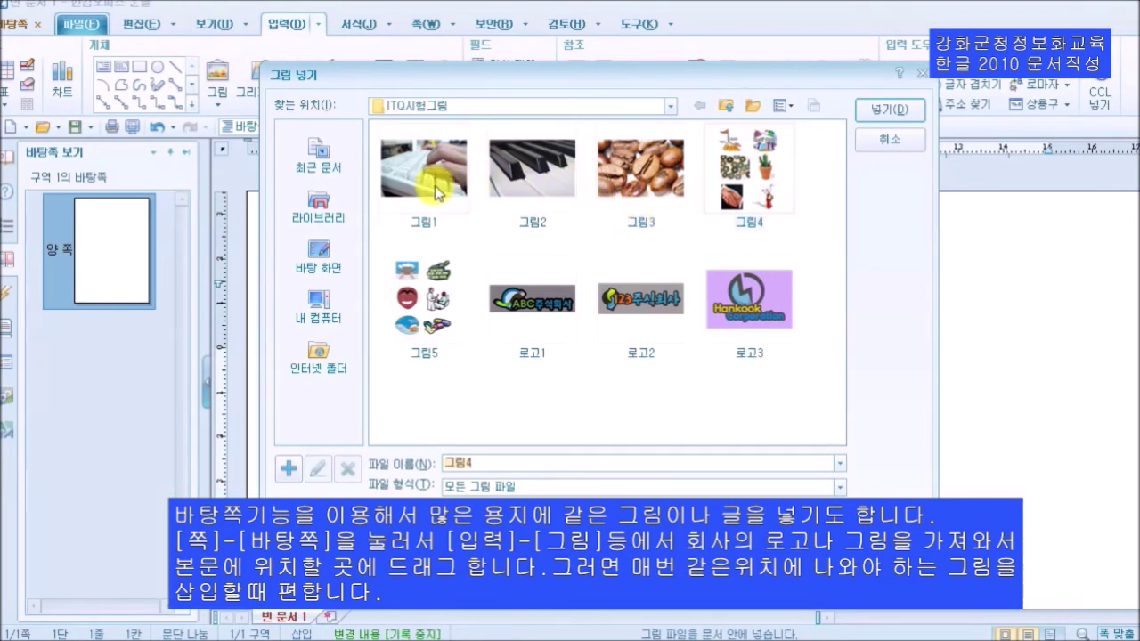
pyautogui.click(877, 110)
pyautogui.moveTo(535, 422); pyautogui.dragTo(469, 373)
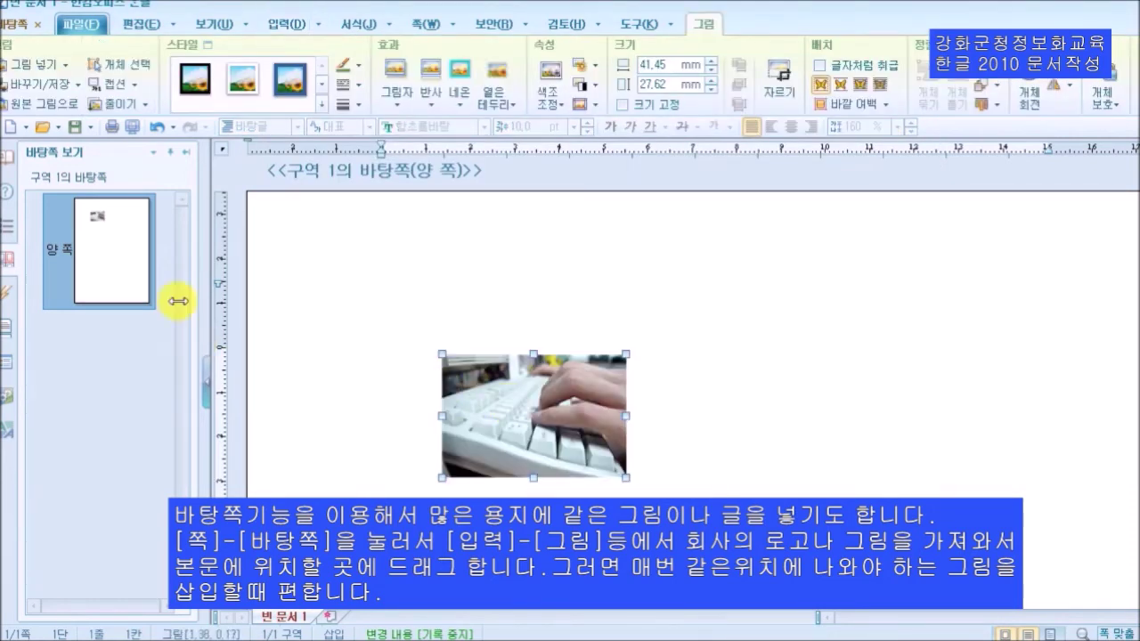
# Move the keyboard picture to the middle of the master page and enlarge it to about 46 × 31 mm
pyautogui.scroll(-5, 535, 452)
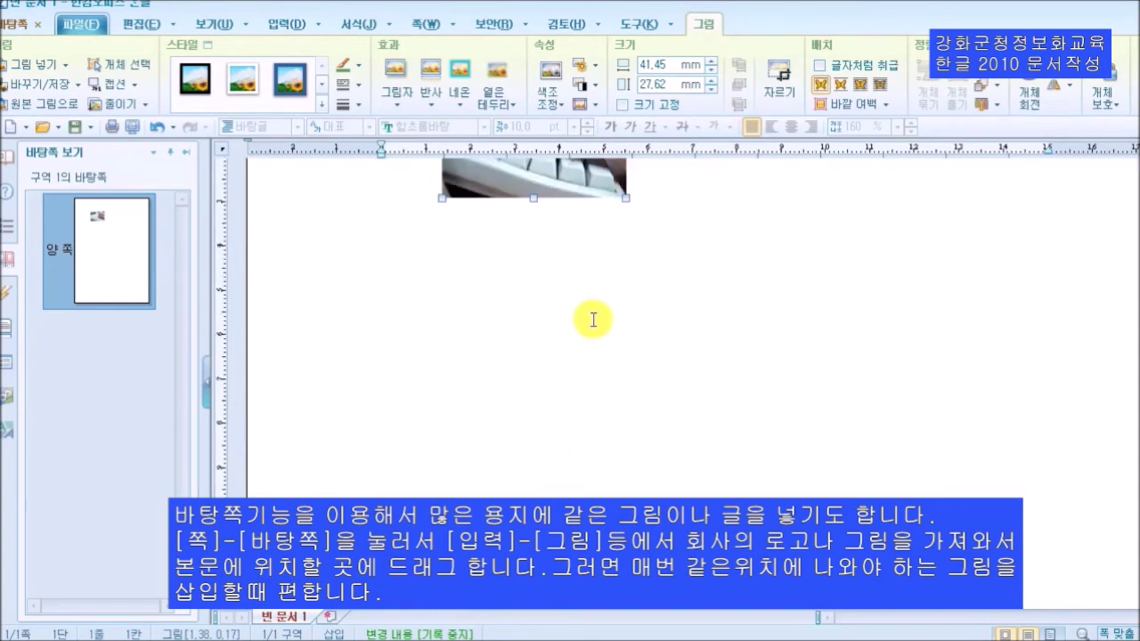
pyautogui.moveTo(534, 191); pyautogui.dragTo(724, 513)
pyautogui.scroll(-5, 725, 433)
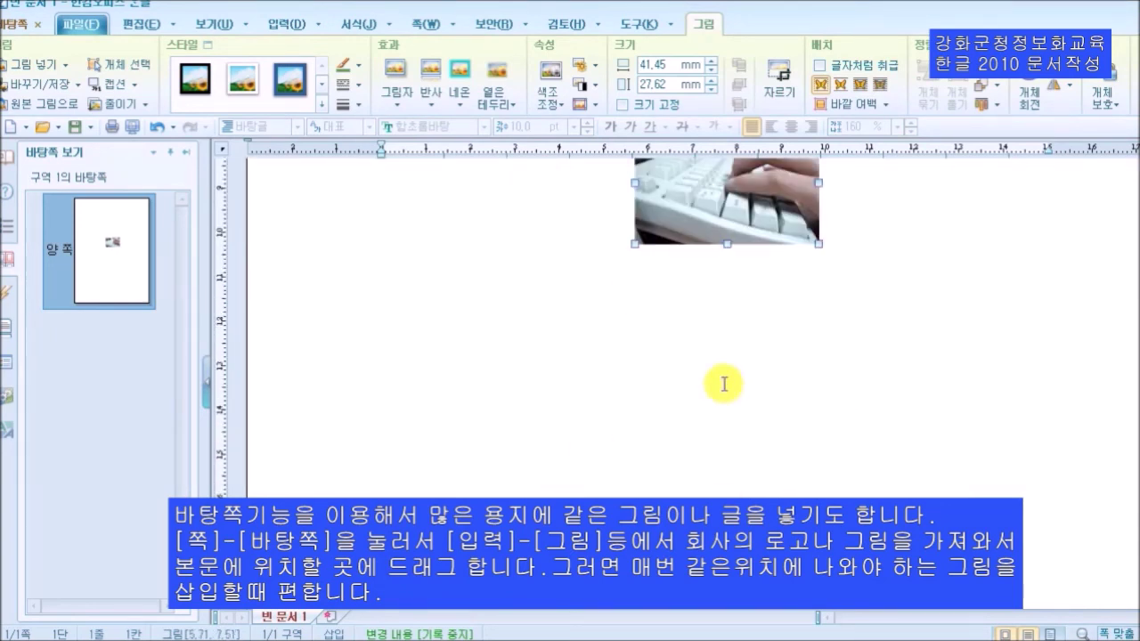
pyautogui.moveTo(734, 201); pyautogui.dragTo(720, 307)
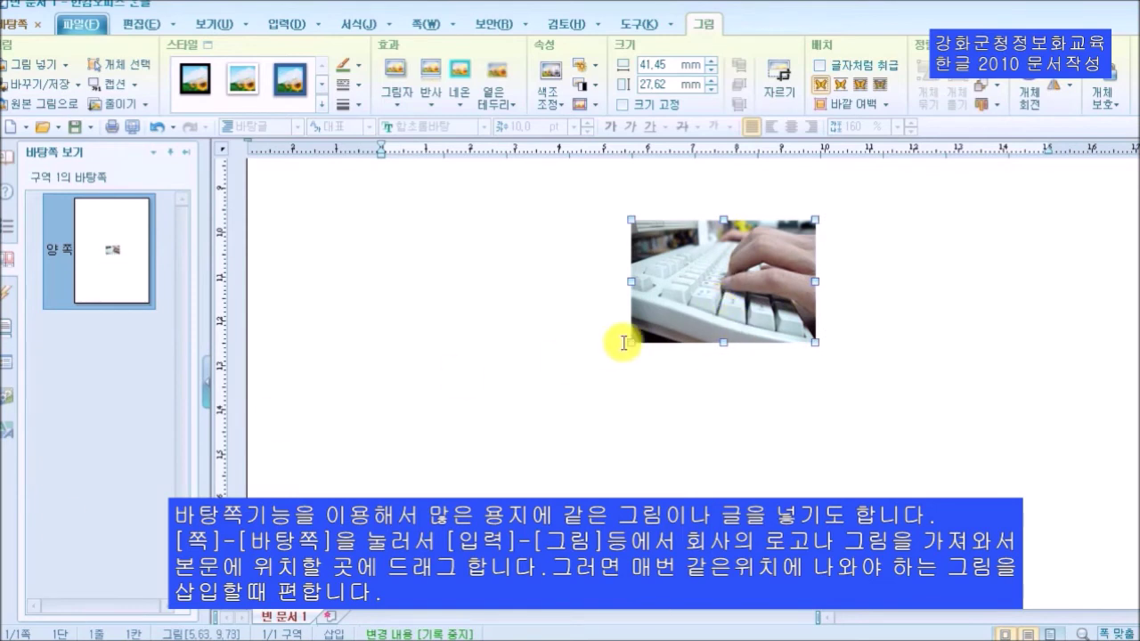
pyautogui.scroll(2, 826, 490)
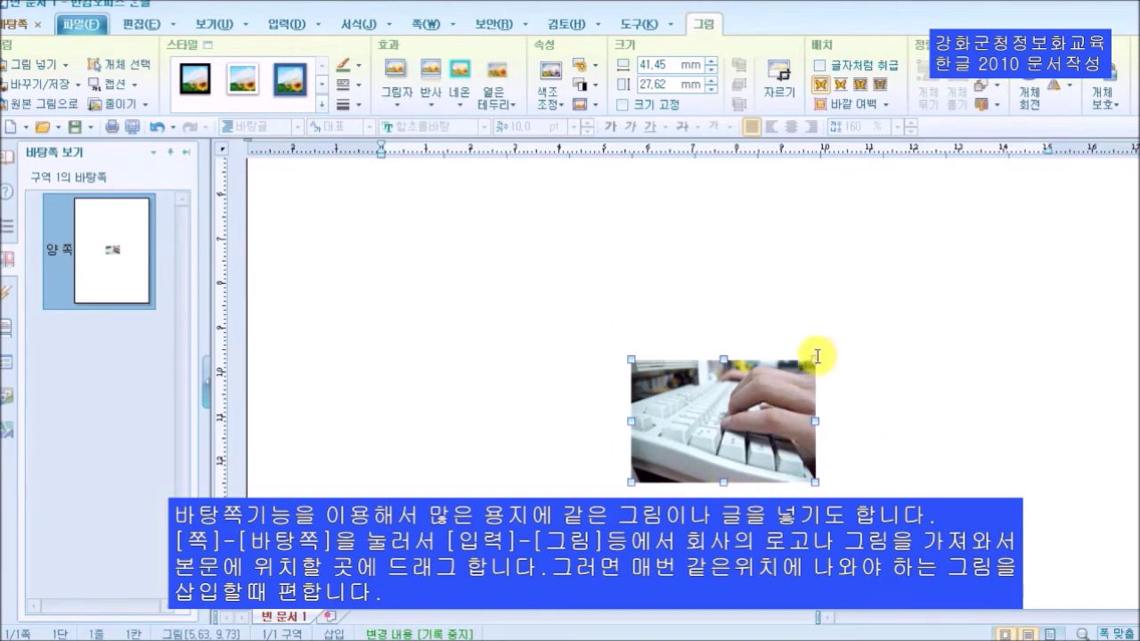
pyautogui.moveTo(815, 358); pyautogui.dragTo(835, 346)
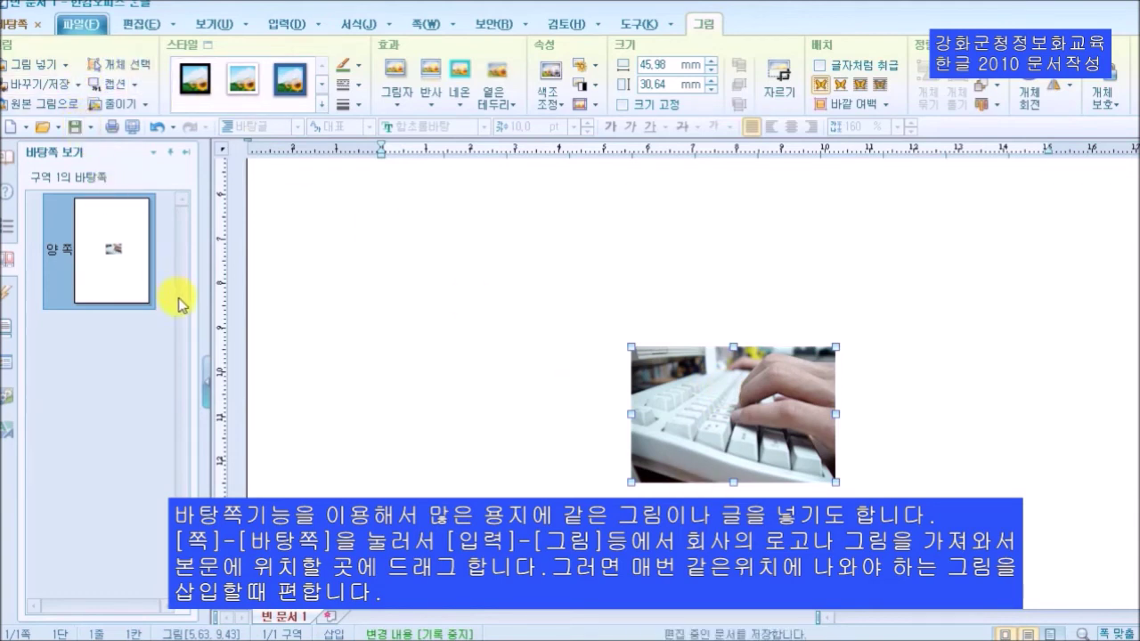
# Brighten the keyboard picture on the master page with the second 밝게 brightness preset and deselect it
pyautogui.click(596, 72)
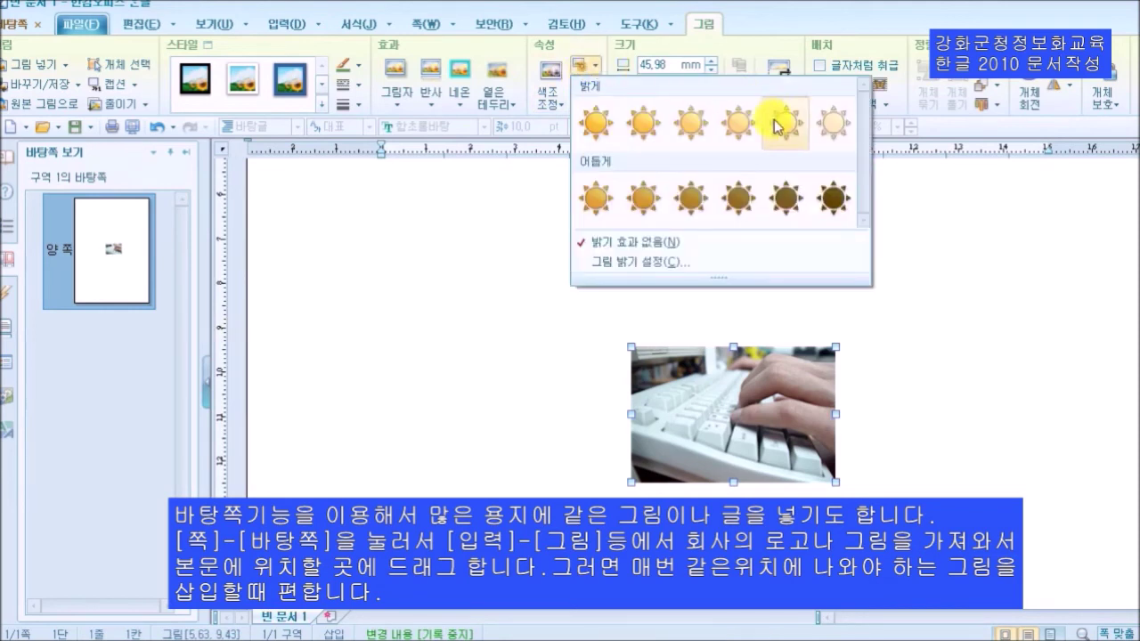
pyautogui.click(656, 132)
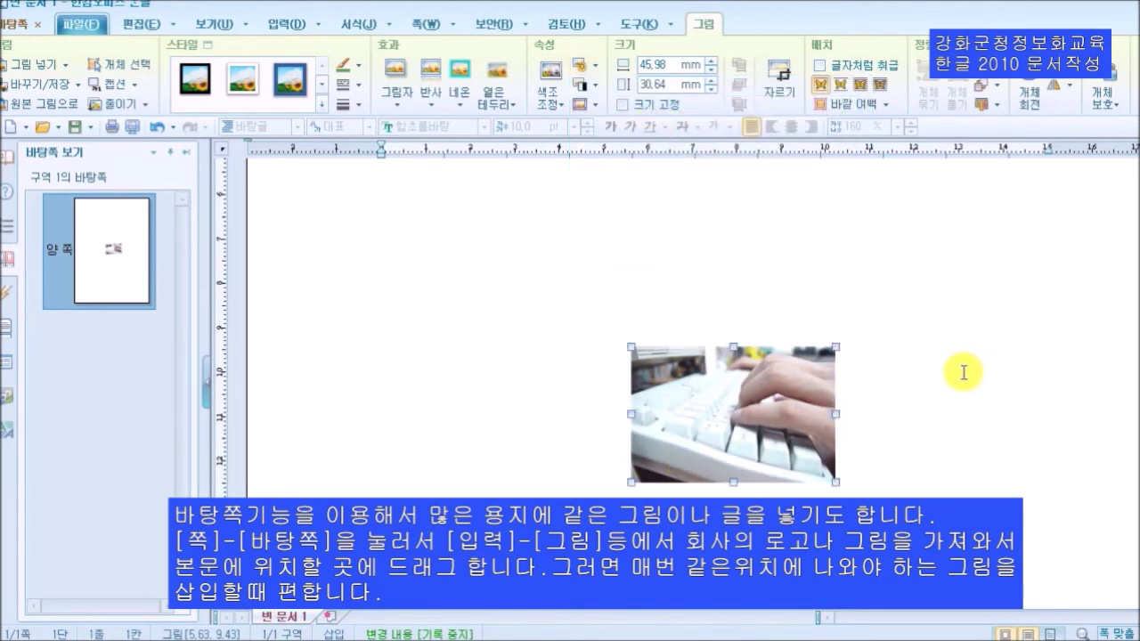
pyautogui.click(936, 374)
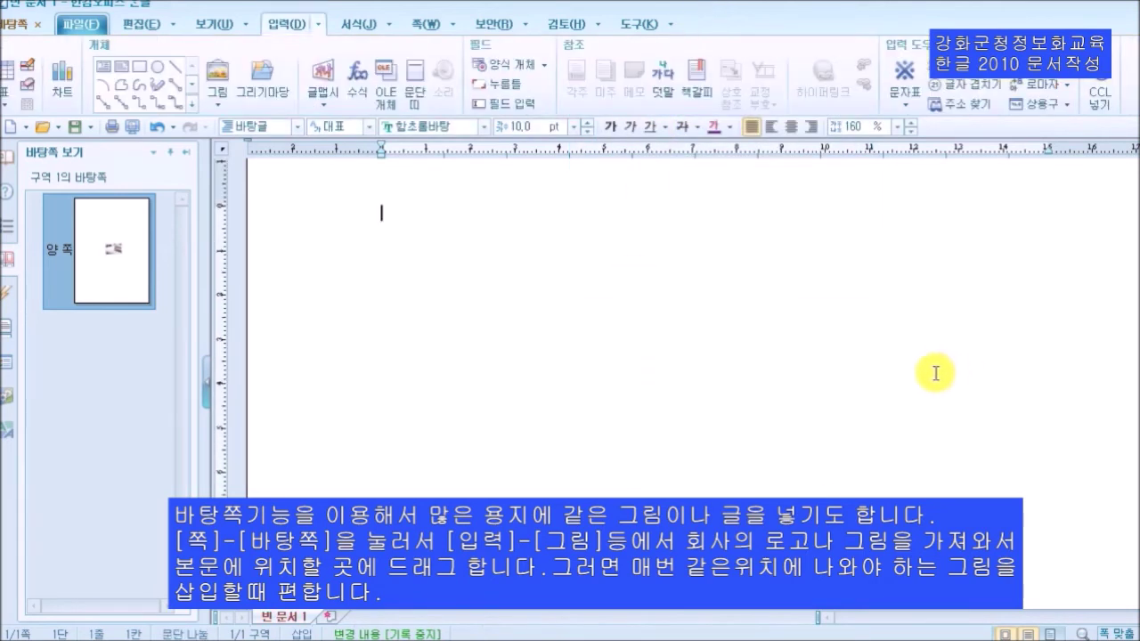
# Finish editing the 양 쪽 master page (바탕쪽) and return to the document body
pyautogui.click(102, 248)
pyautogui.click(745, 335)
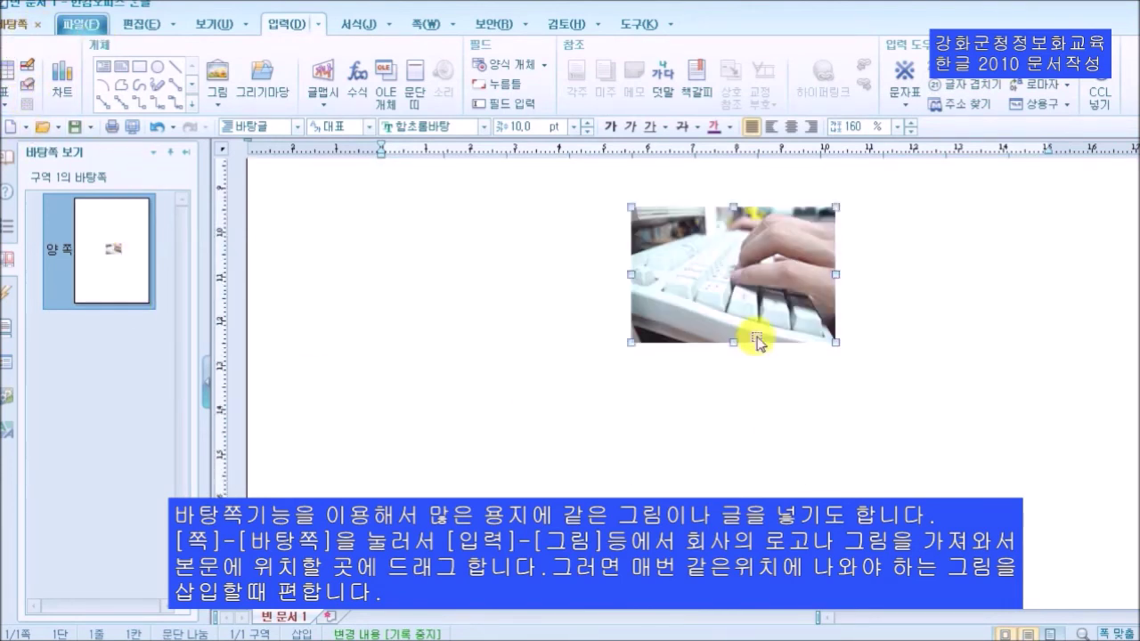
pyautogui.click(16, 26)
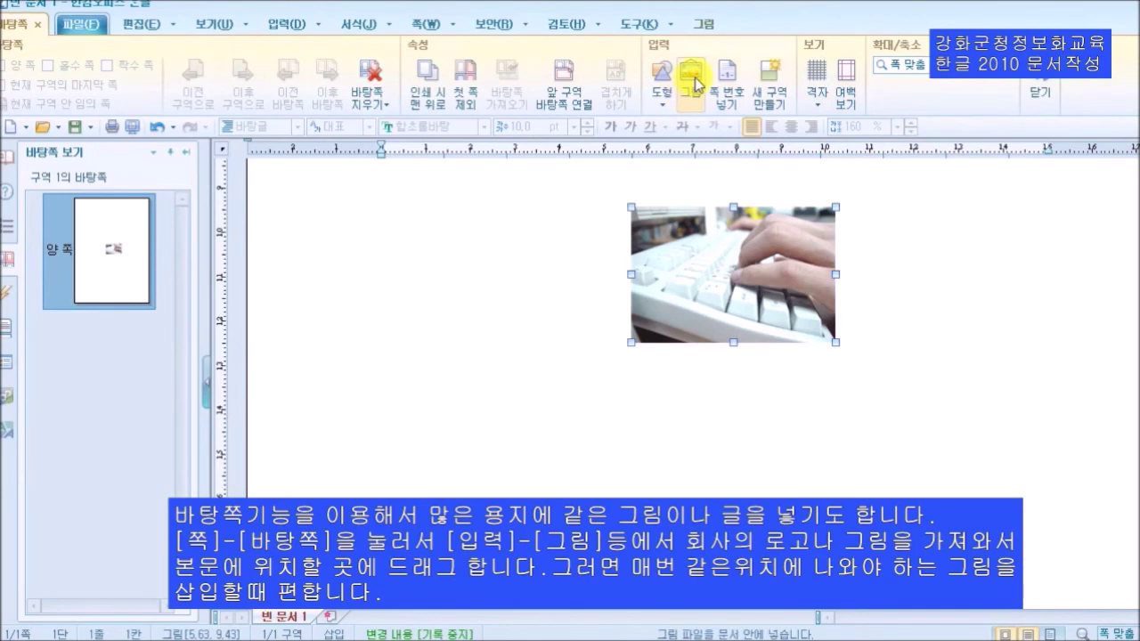
pyautogui.click(1049, 84)
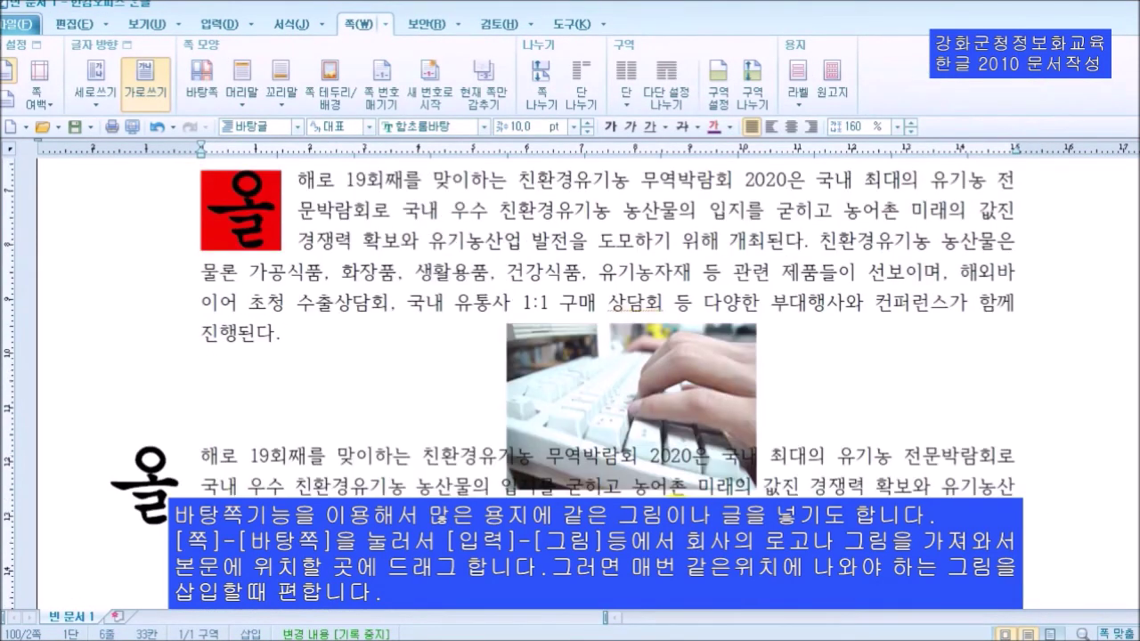
# Examine how the master page picture appears behind the body text on each page of the document
pyautogui.scroll(-10, 705, 437)
pyautogui.scroll(5, 704, 438)
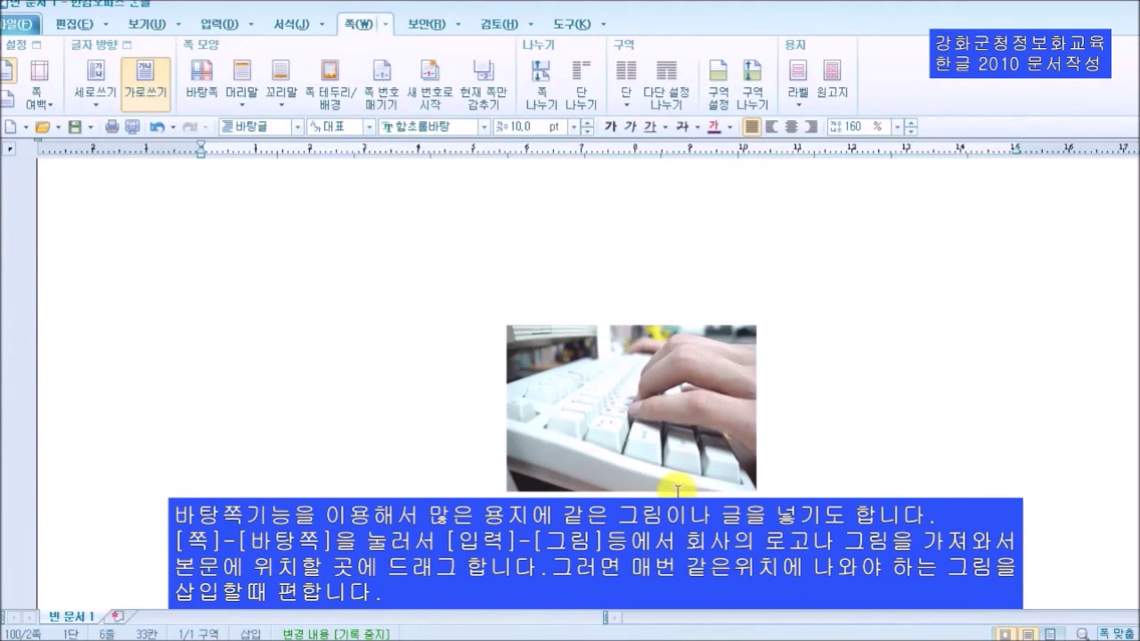
pyautogui.press('pageup')
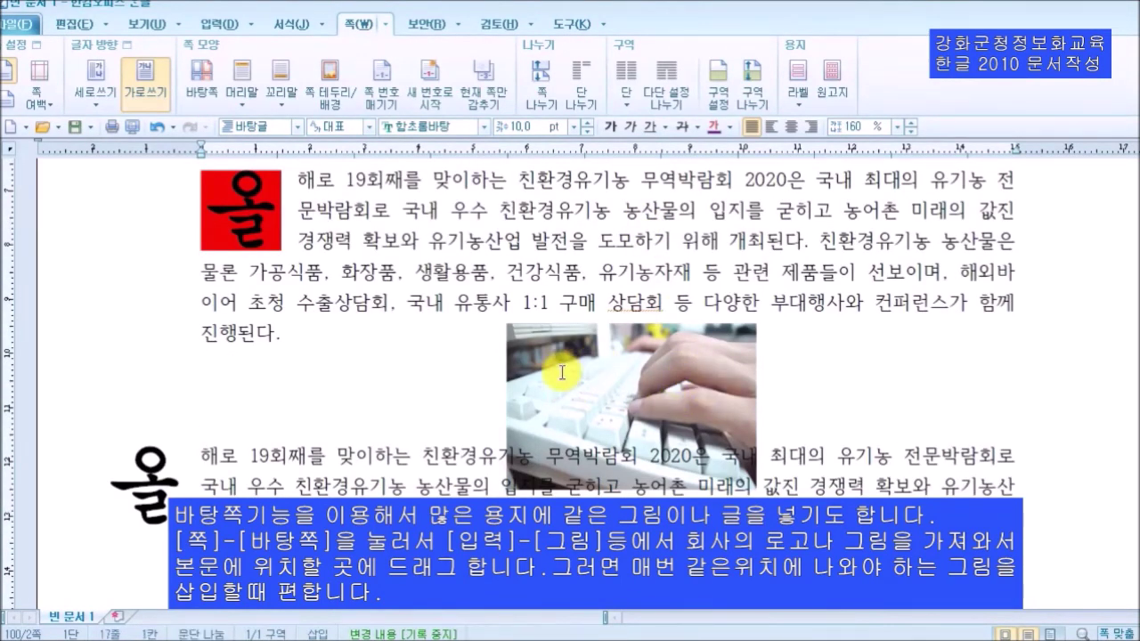
pyautogui.press('Down')
pyautogui.press('Down')
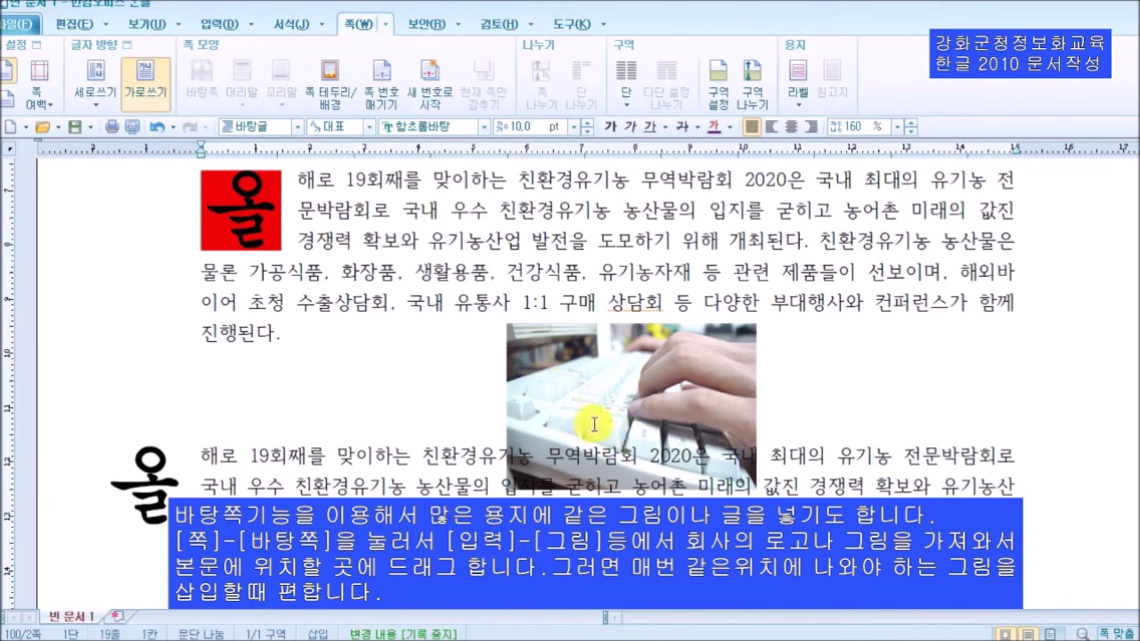
pyautogui.press('pagedown')
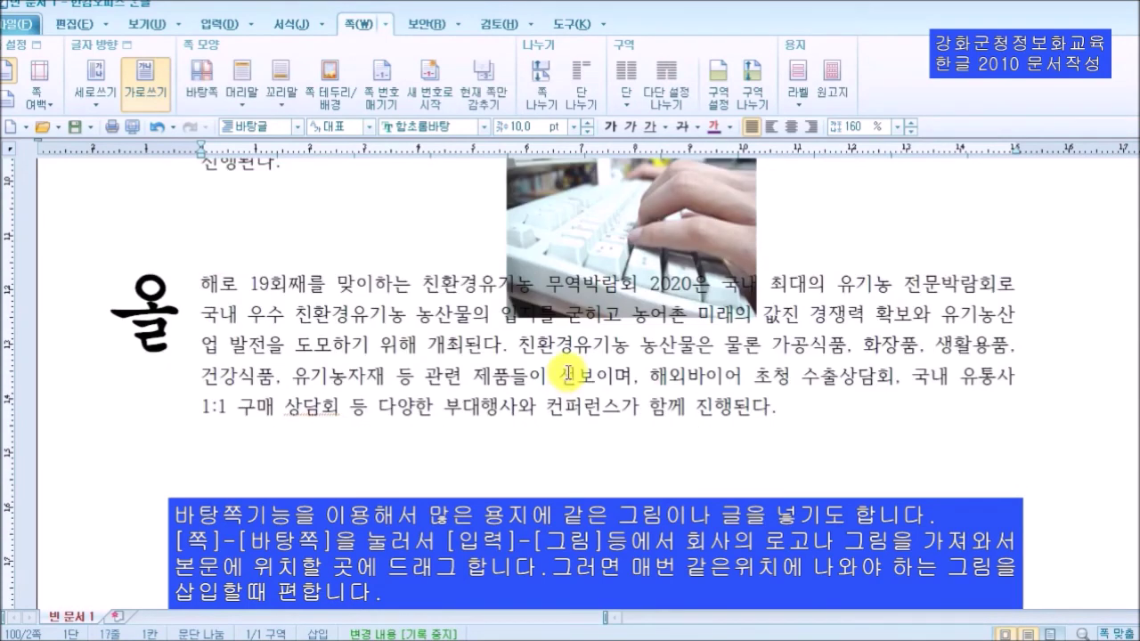
pyautogui.scroll(-8, 568, 379)
pyautogui.scroll(3, 567, 383)
pyautogui.doubleClick(580, 413)
pyautogui.click(683, 420)
pyautogui.scroll(10, 679, 430)
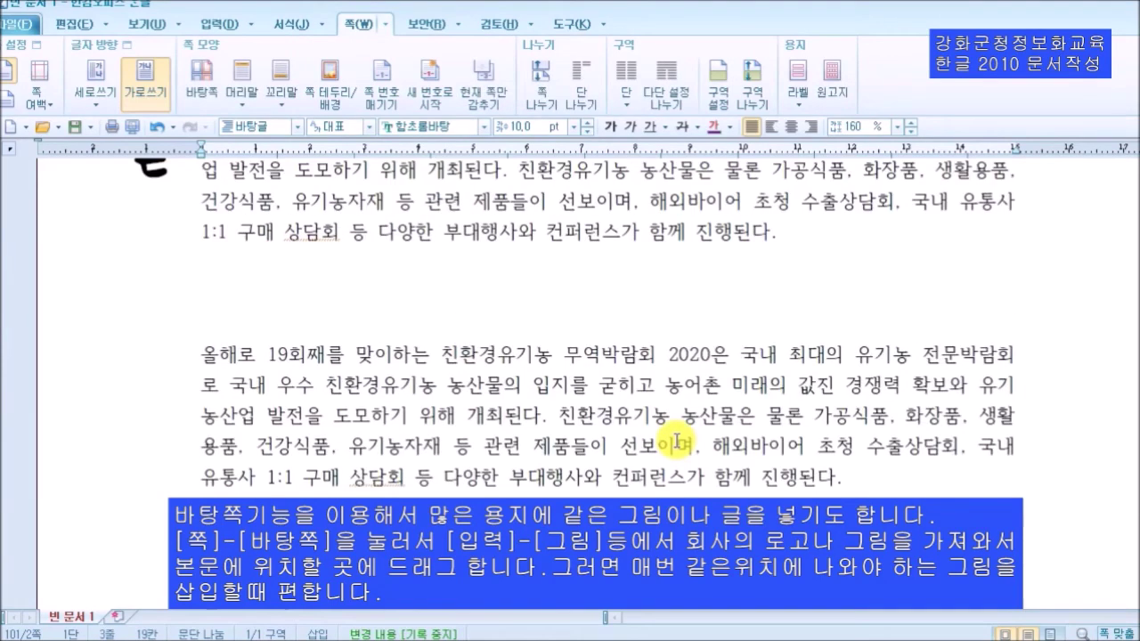
pyautogui.scroll(2, 677, 440)
pyautogui.click(283, 416)
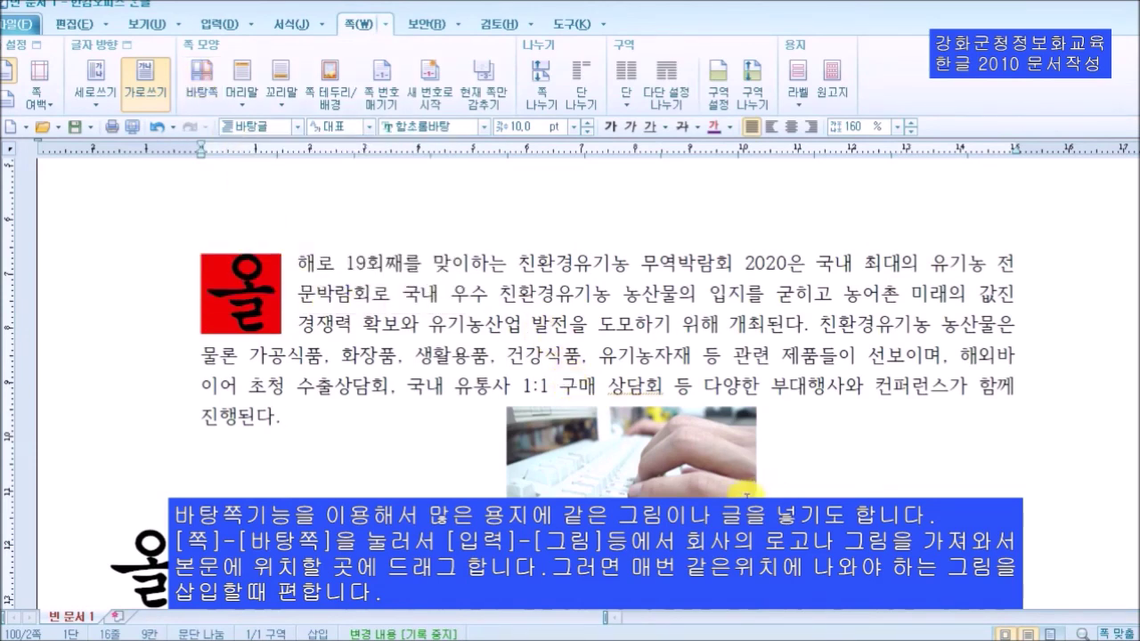
pyautogui.scroll(-5, 737, 493)
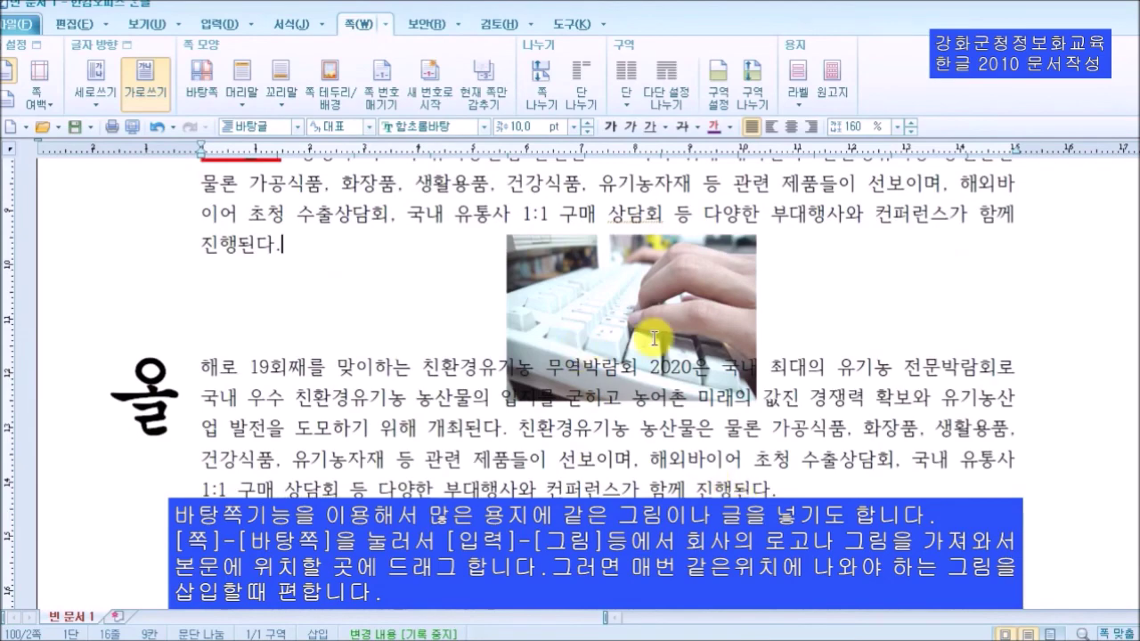
pyautogui.scroll(5, 642, 372)
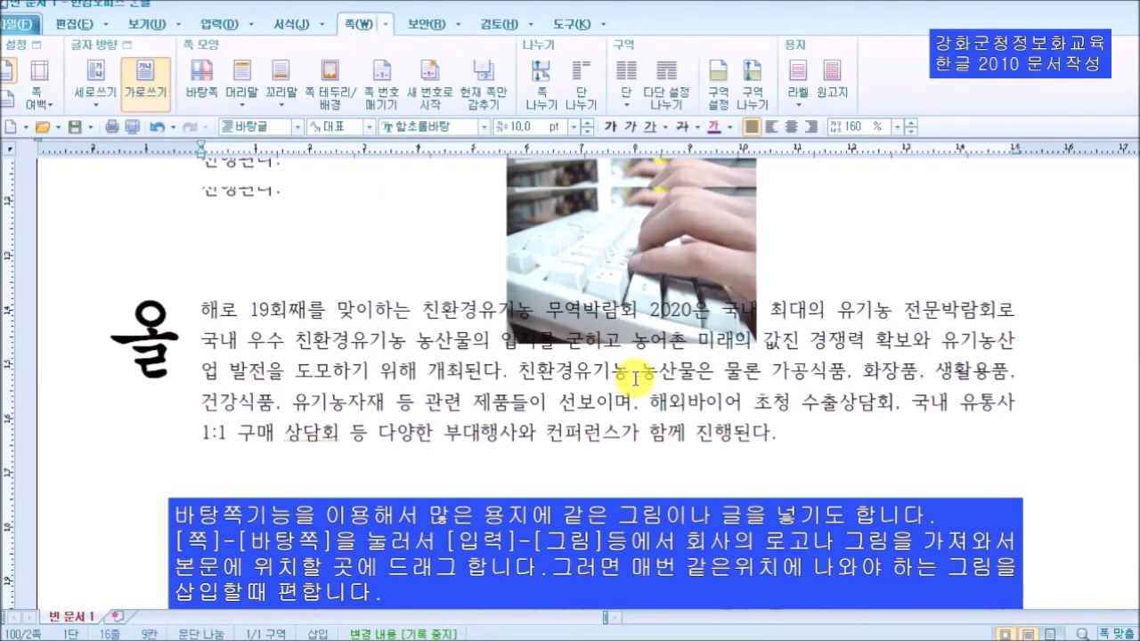